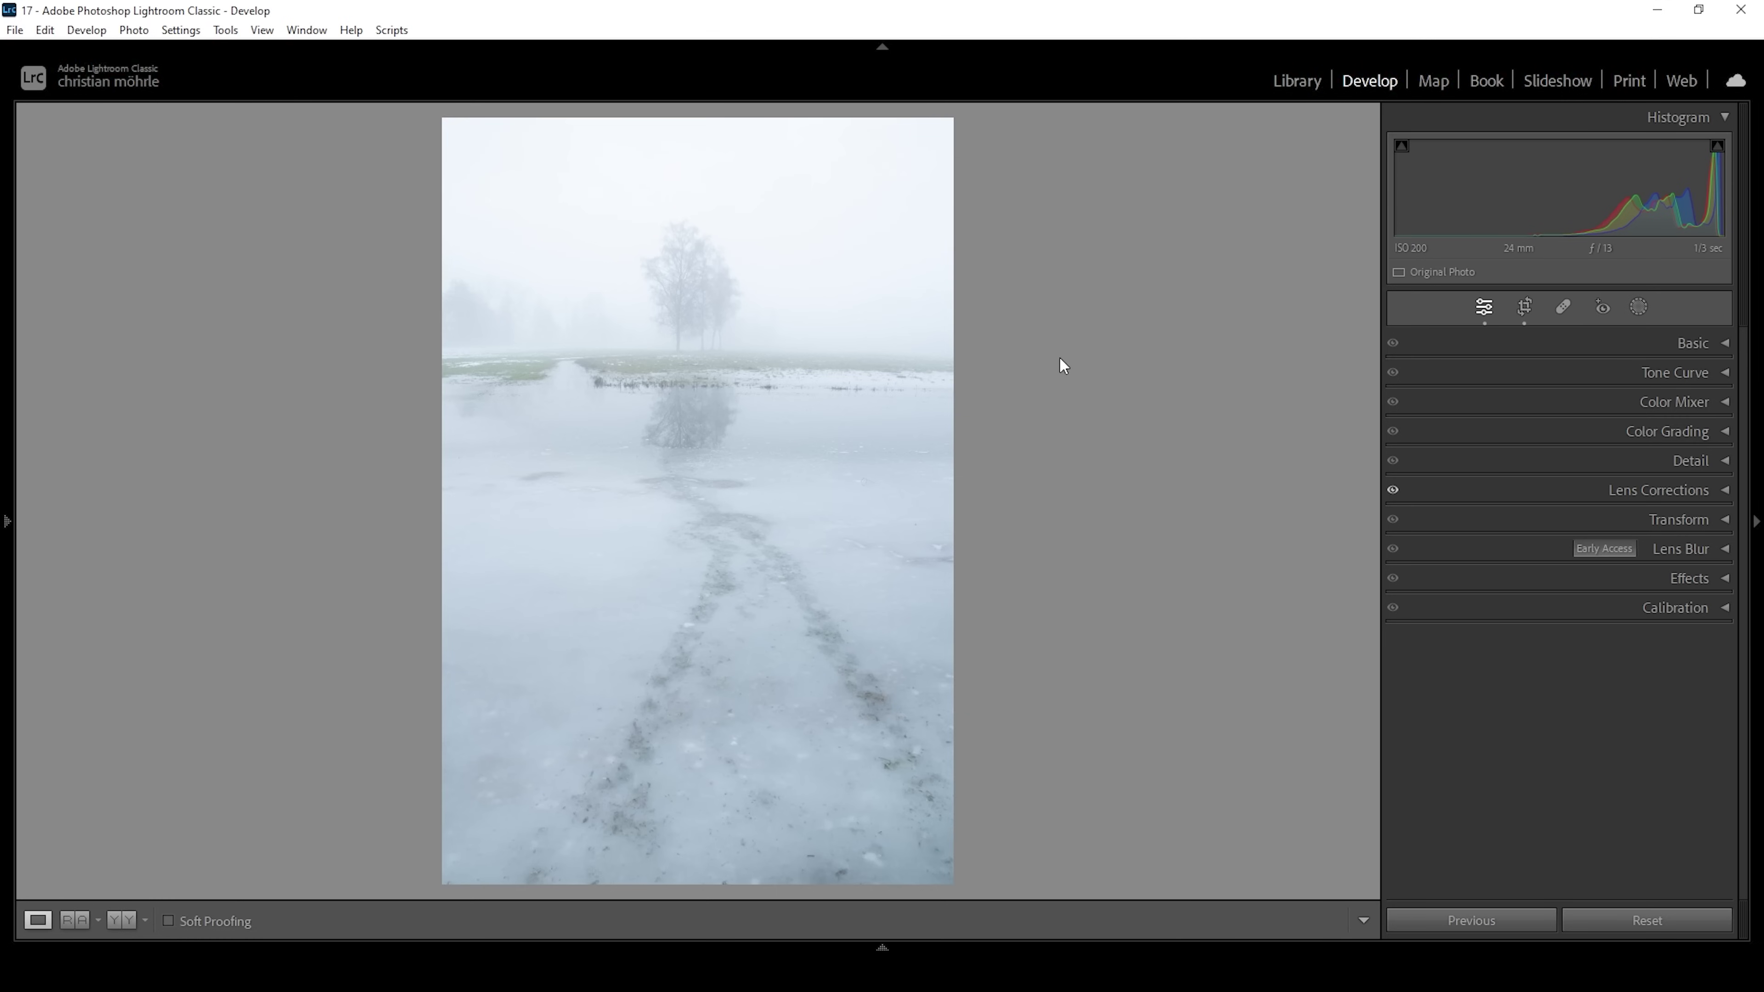
Apply the Adobe Standard profile to the photo and set its overall Contrast to -15.
click(1720, 347)
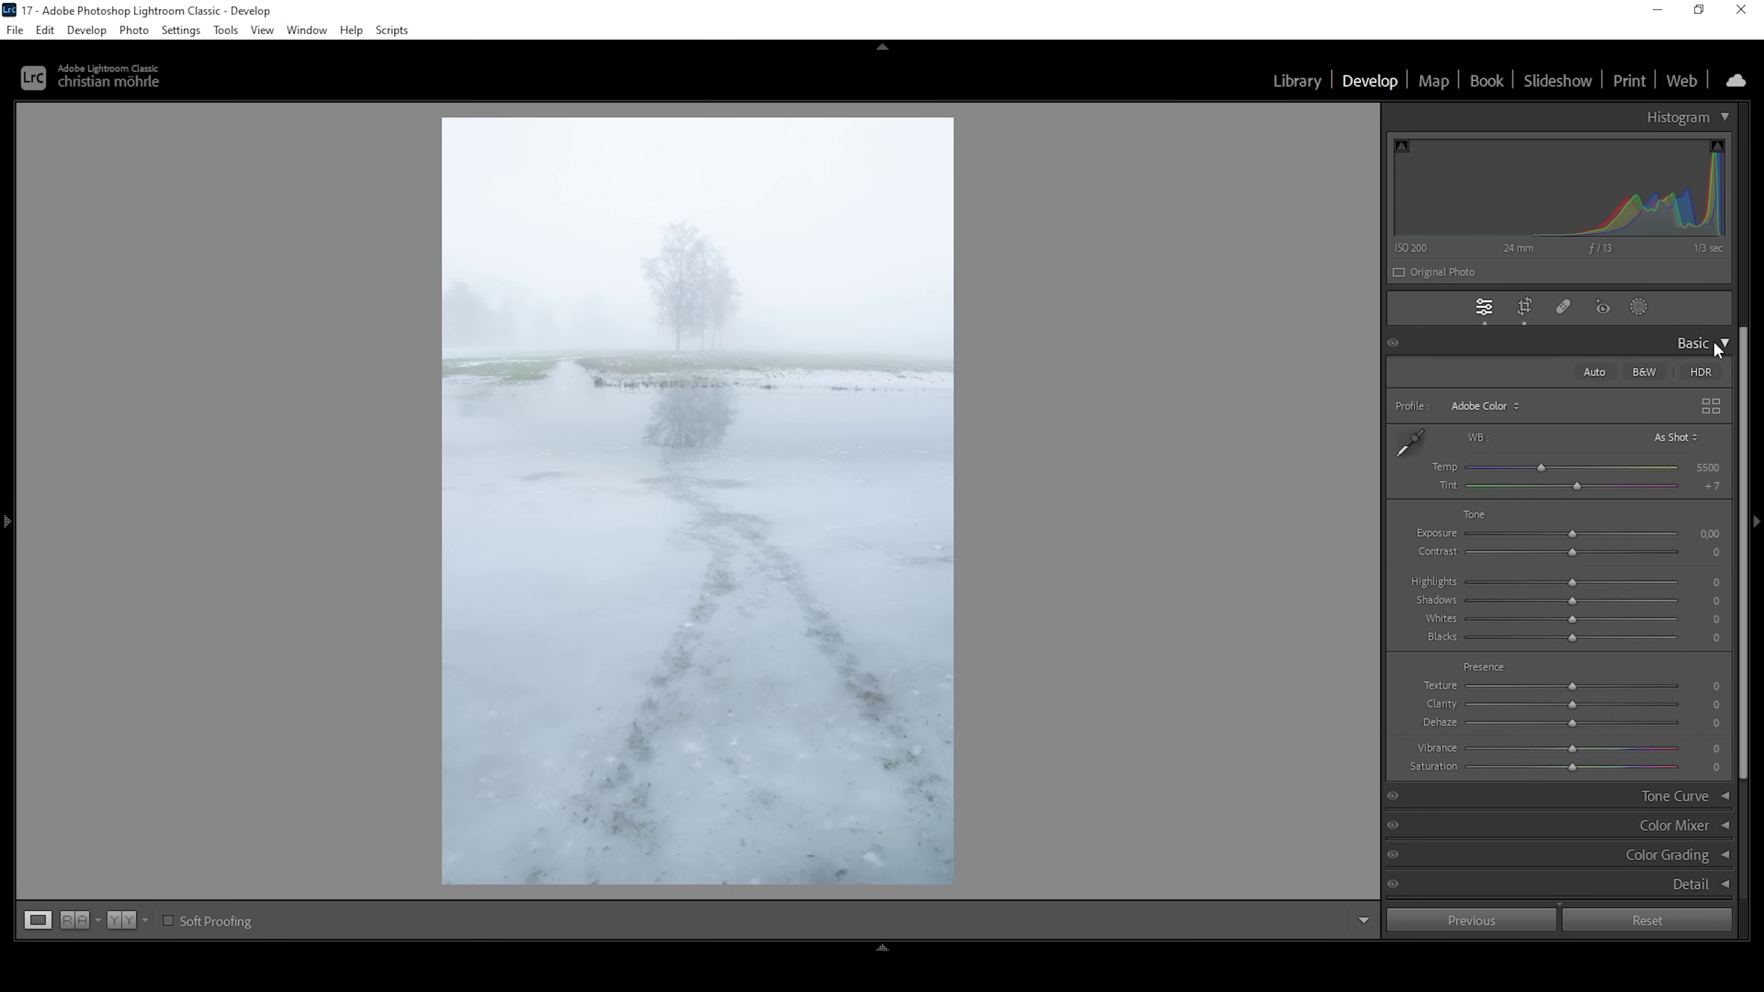
click(1510, 405)
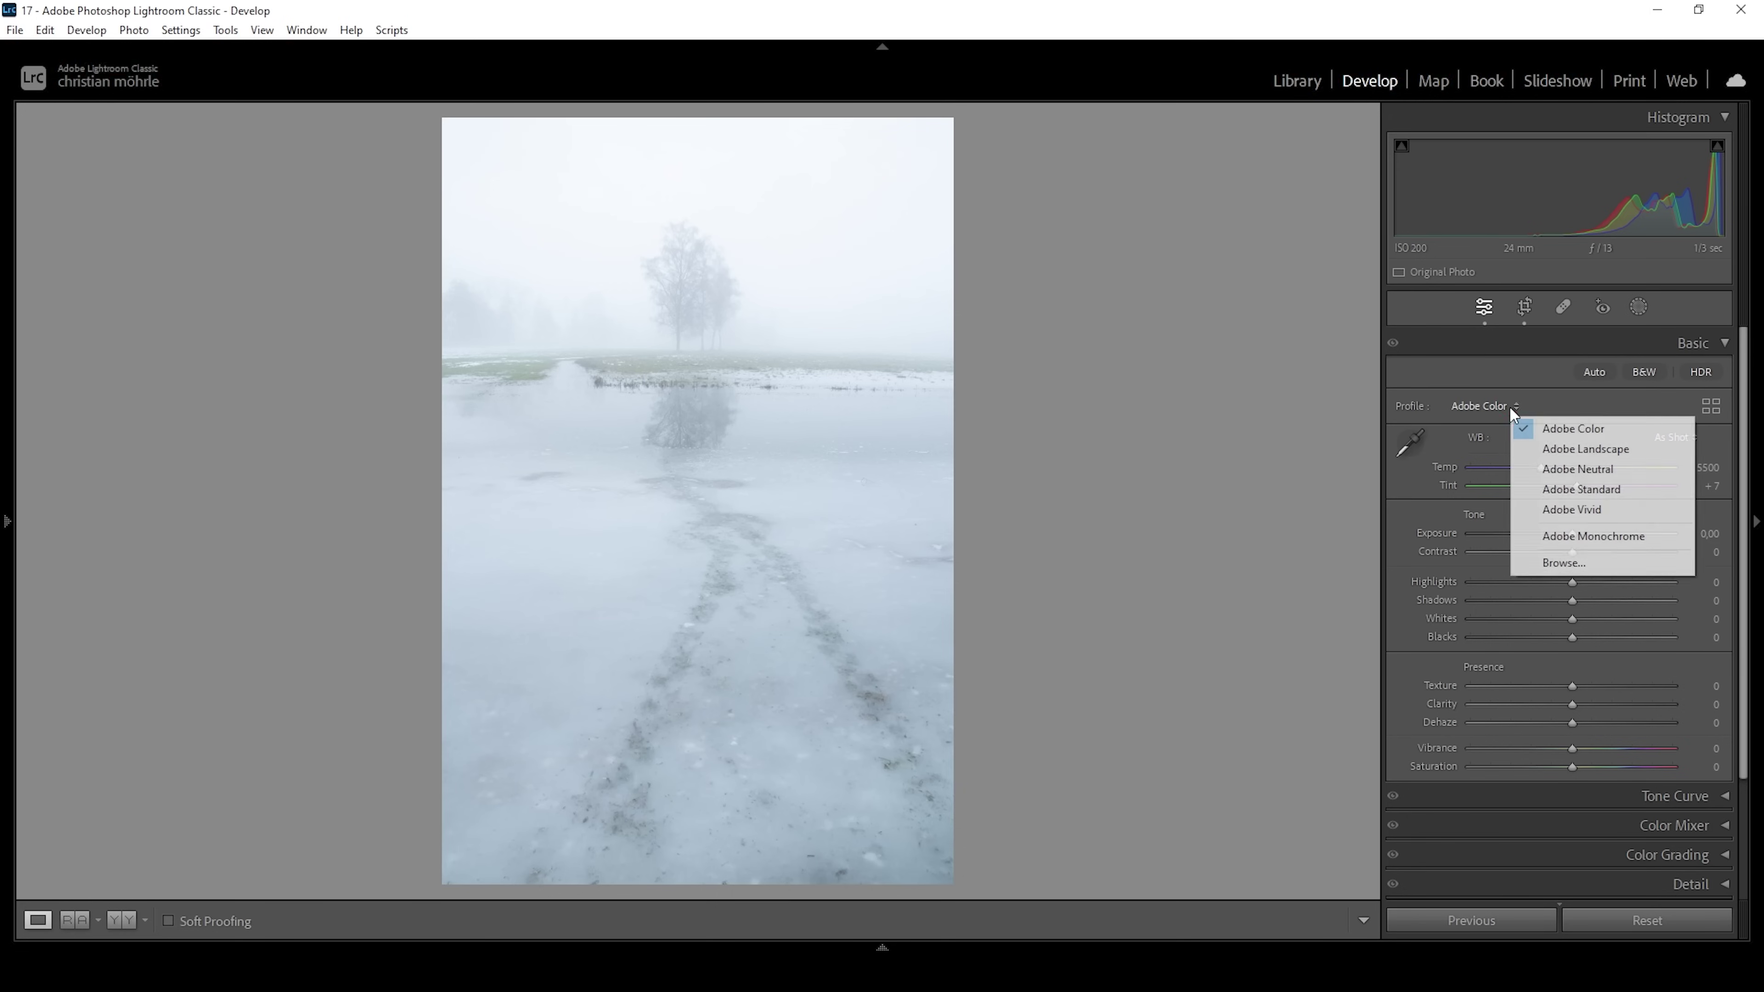
click(1582, 490)
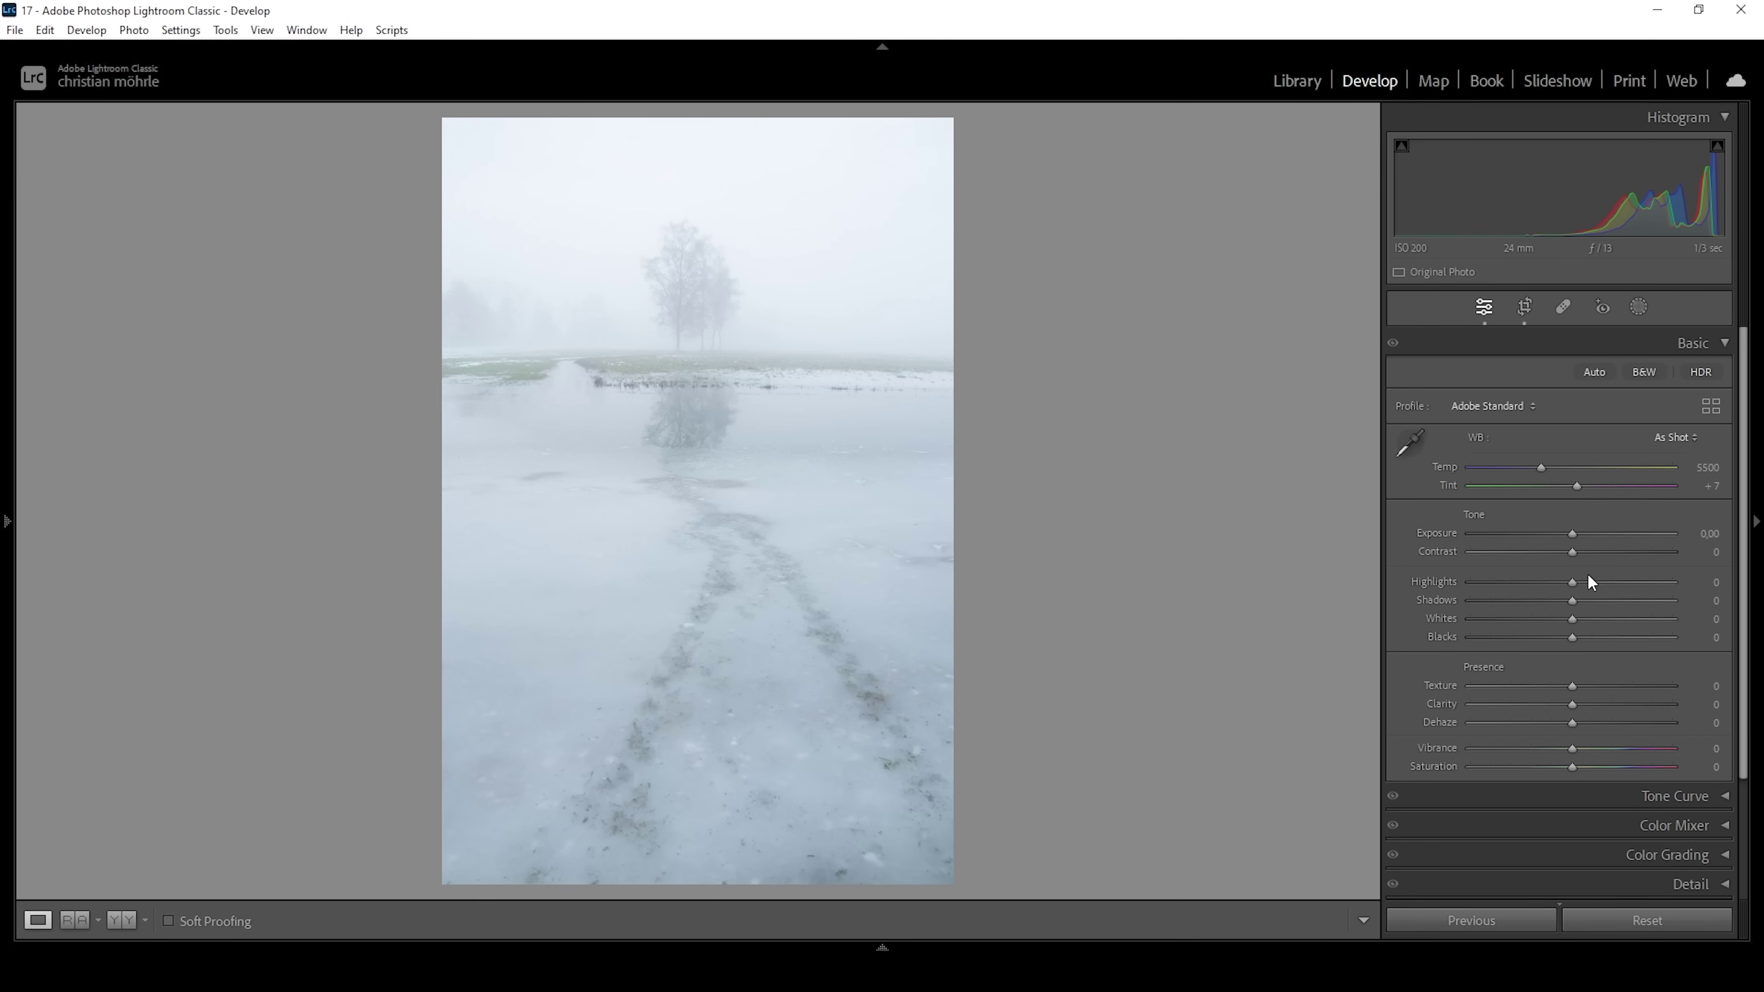
drag(1572, 551, 1569, 551)
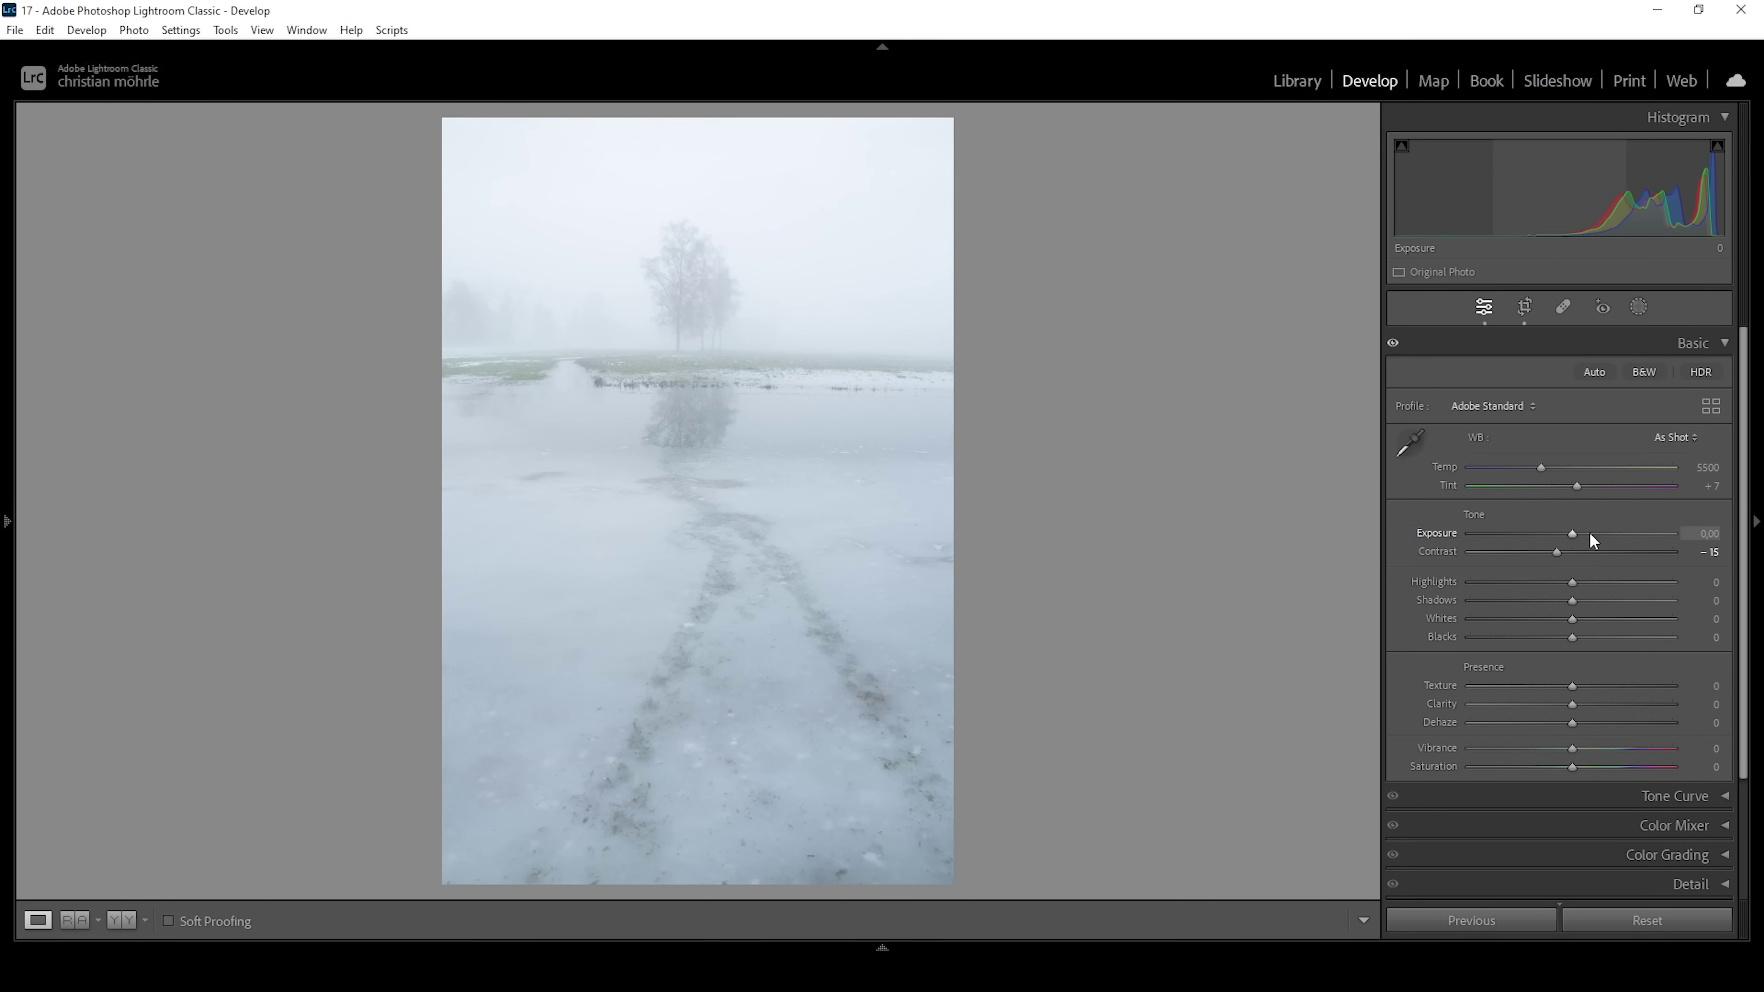
drag(1557, 553, 1467, 555)
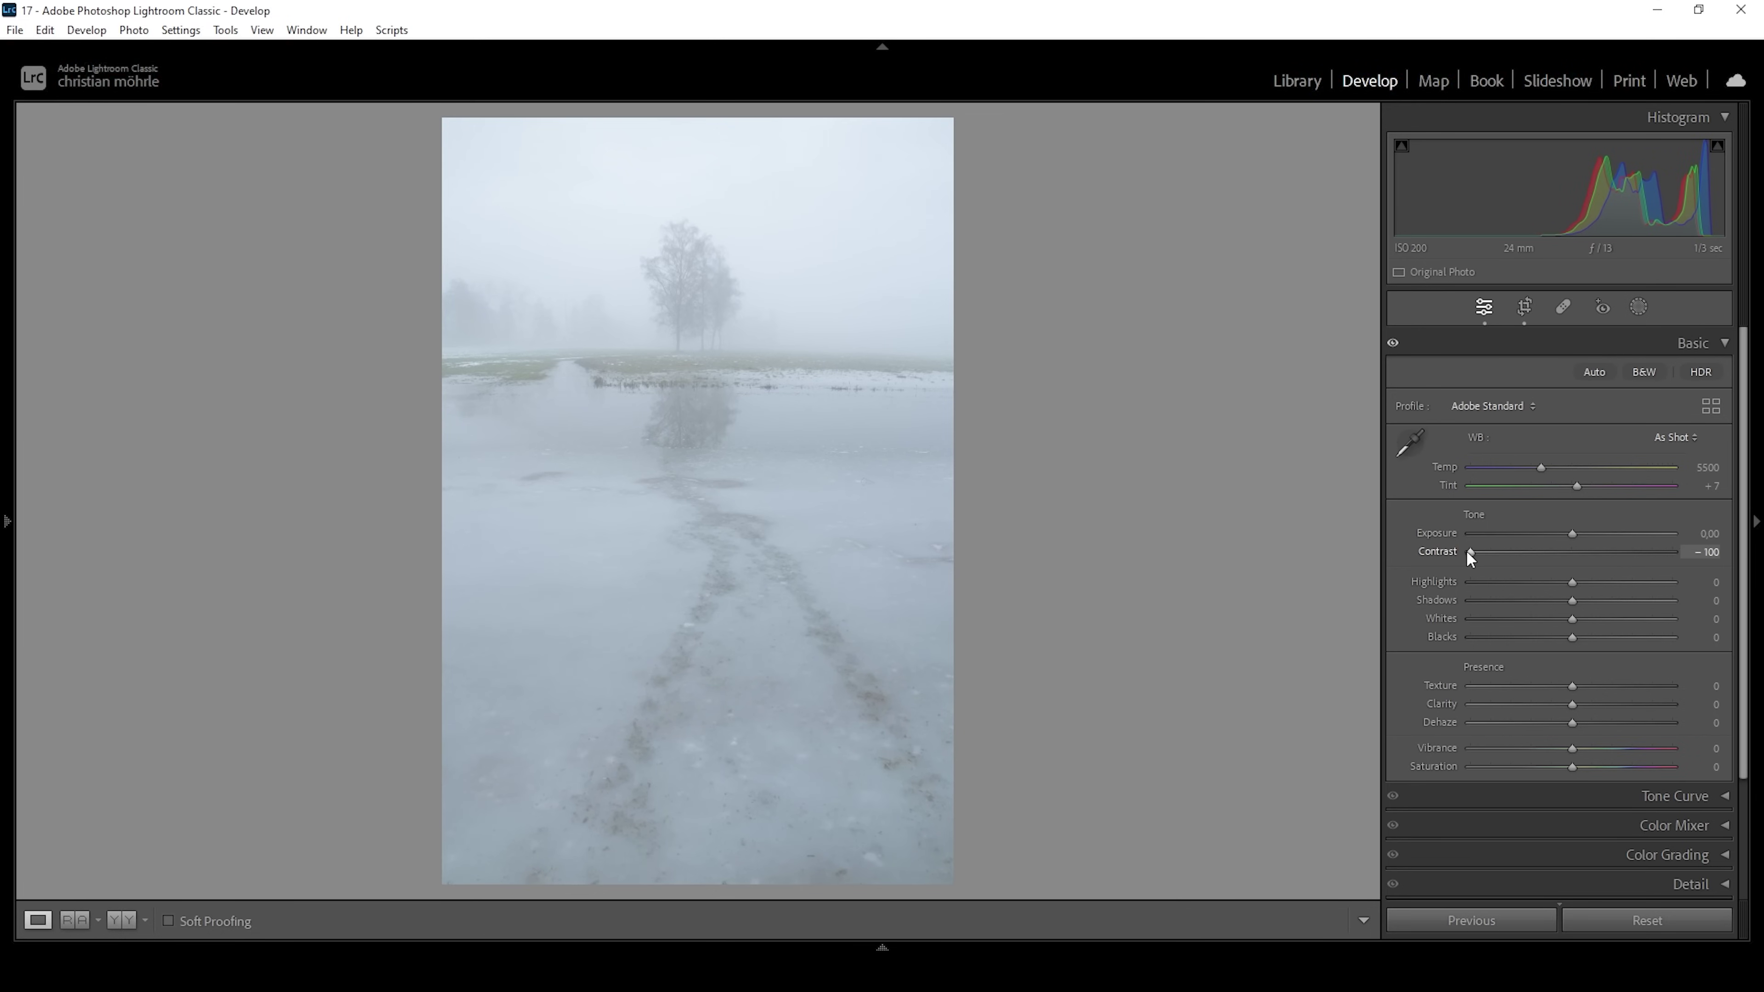
key(ctrl+z)
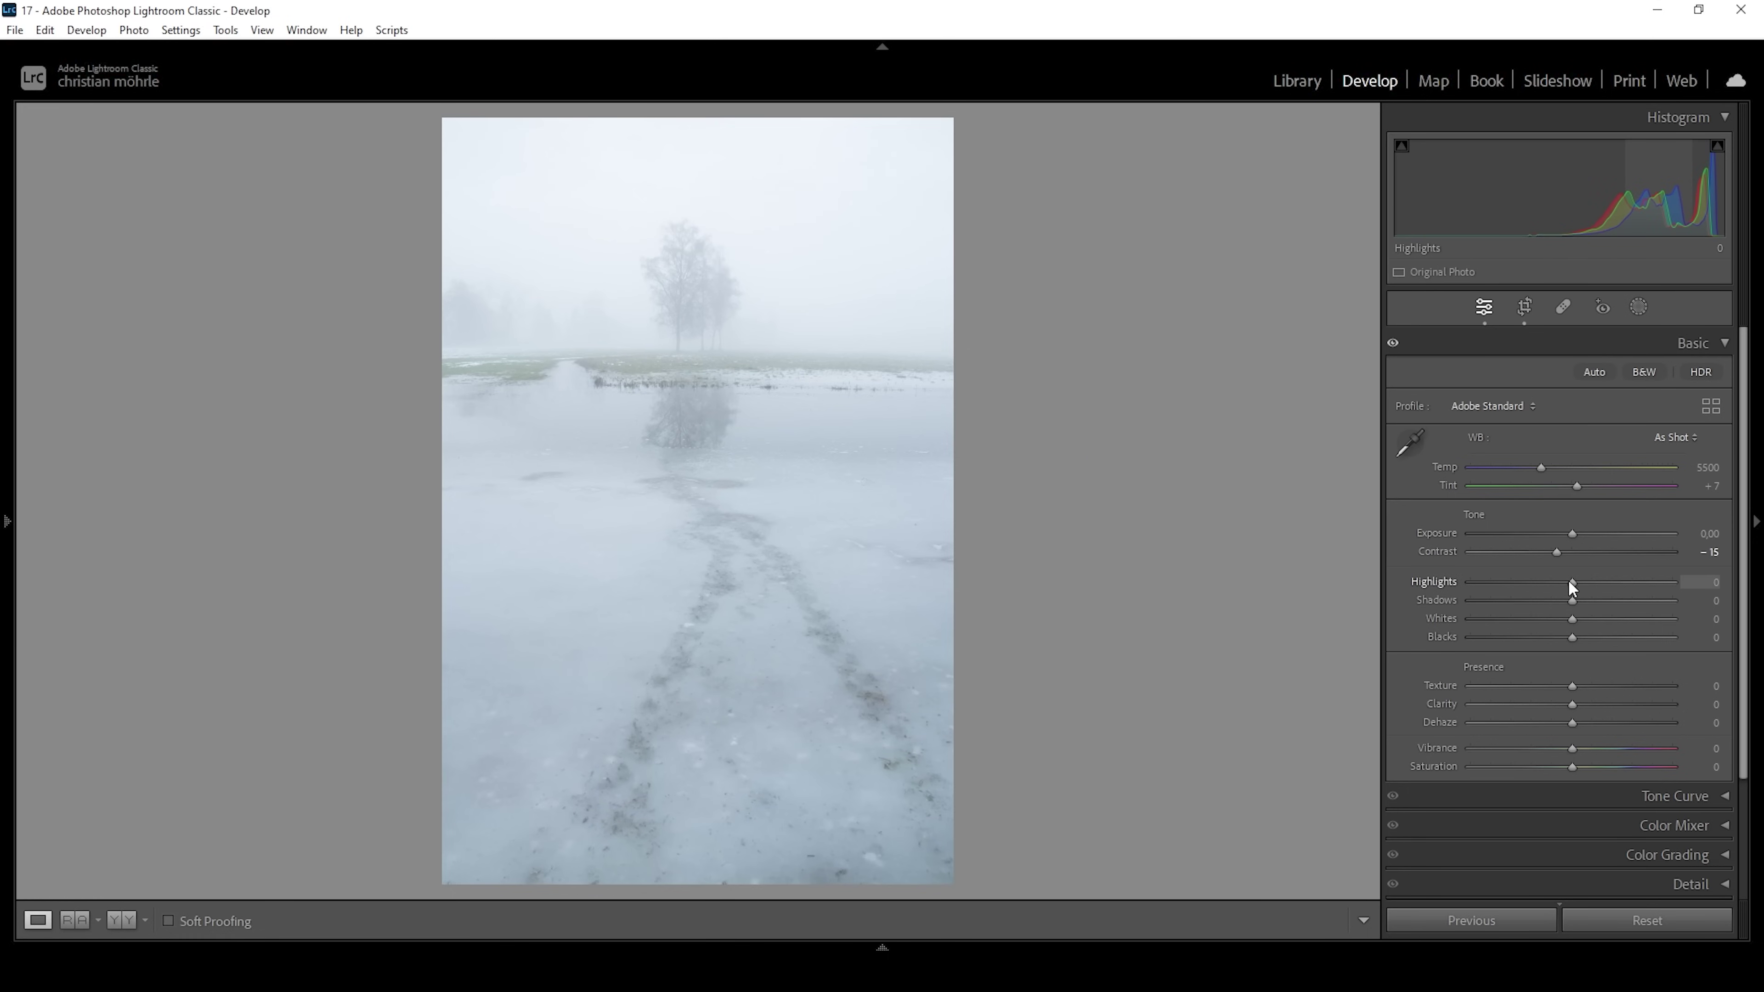
Set the photo's Highlights to -100, Shadows to -100 and Blacks to -14.
drag(1559, 577, 1301, 578)
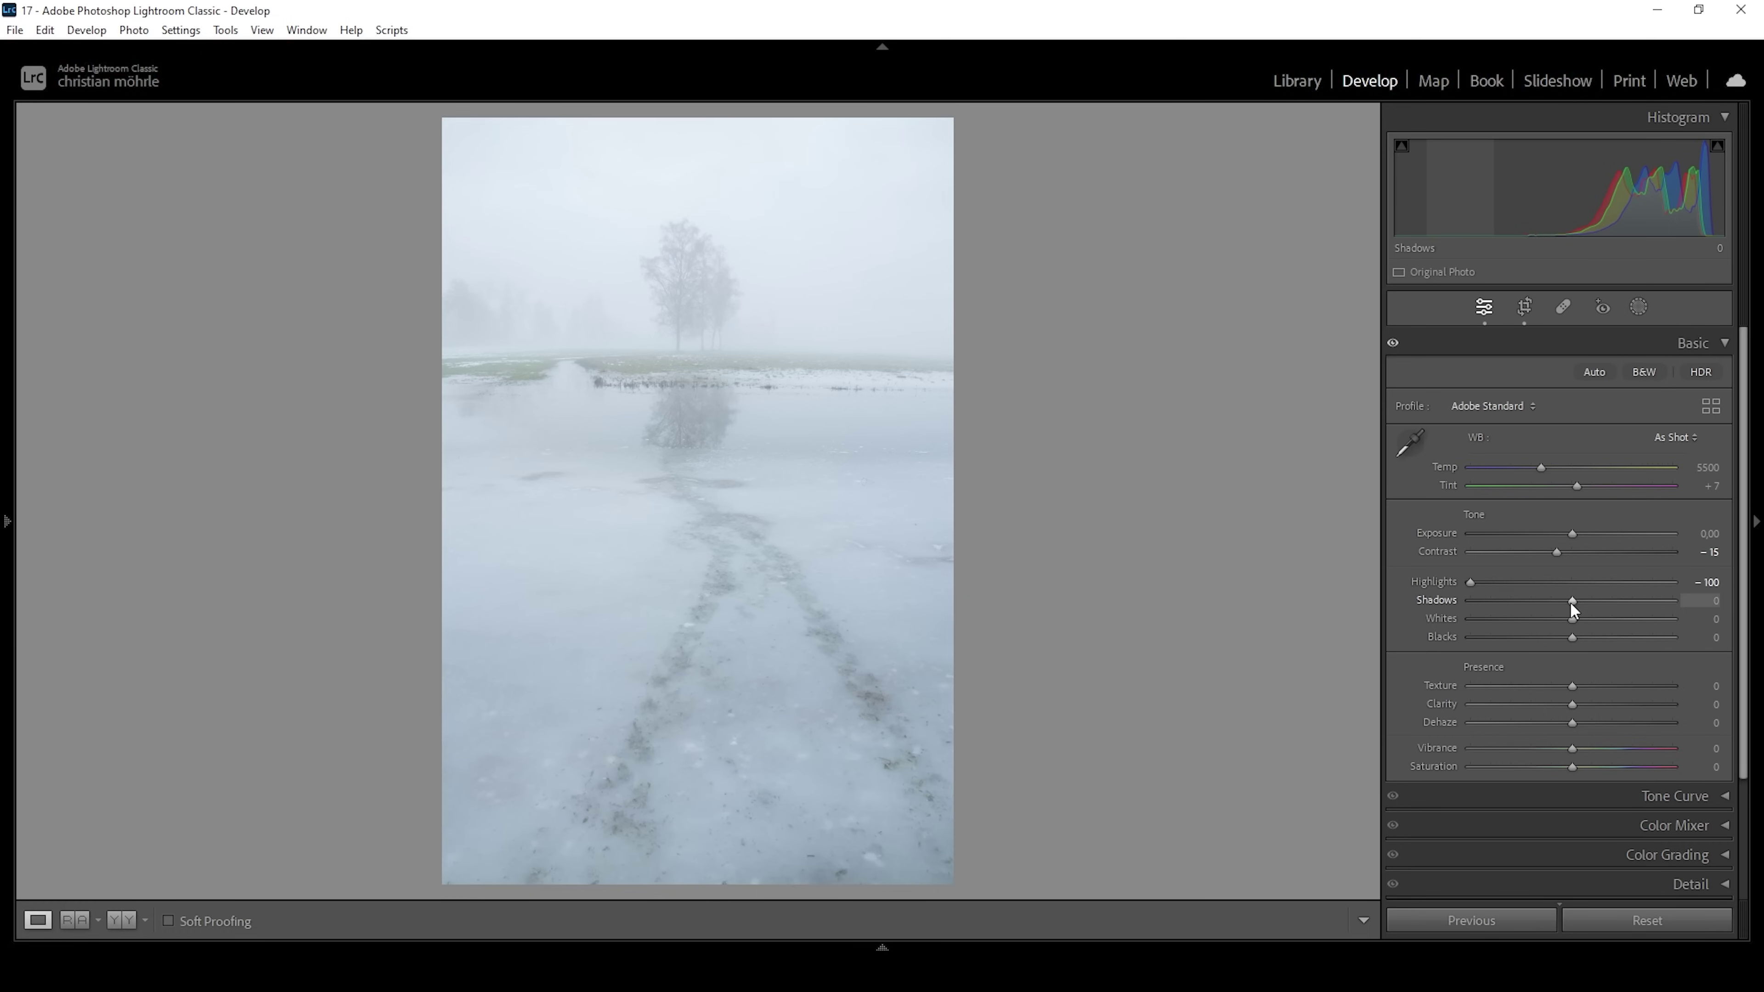
drag(1563, 601, 1374, 588)
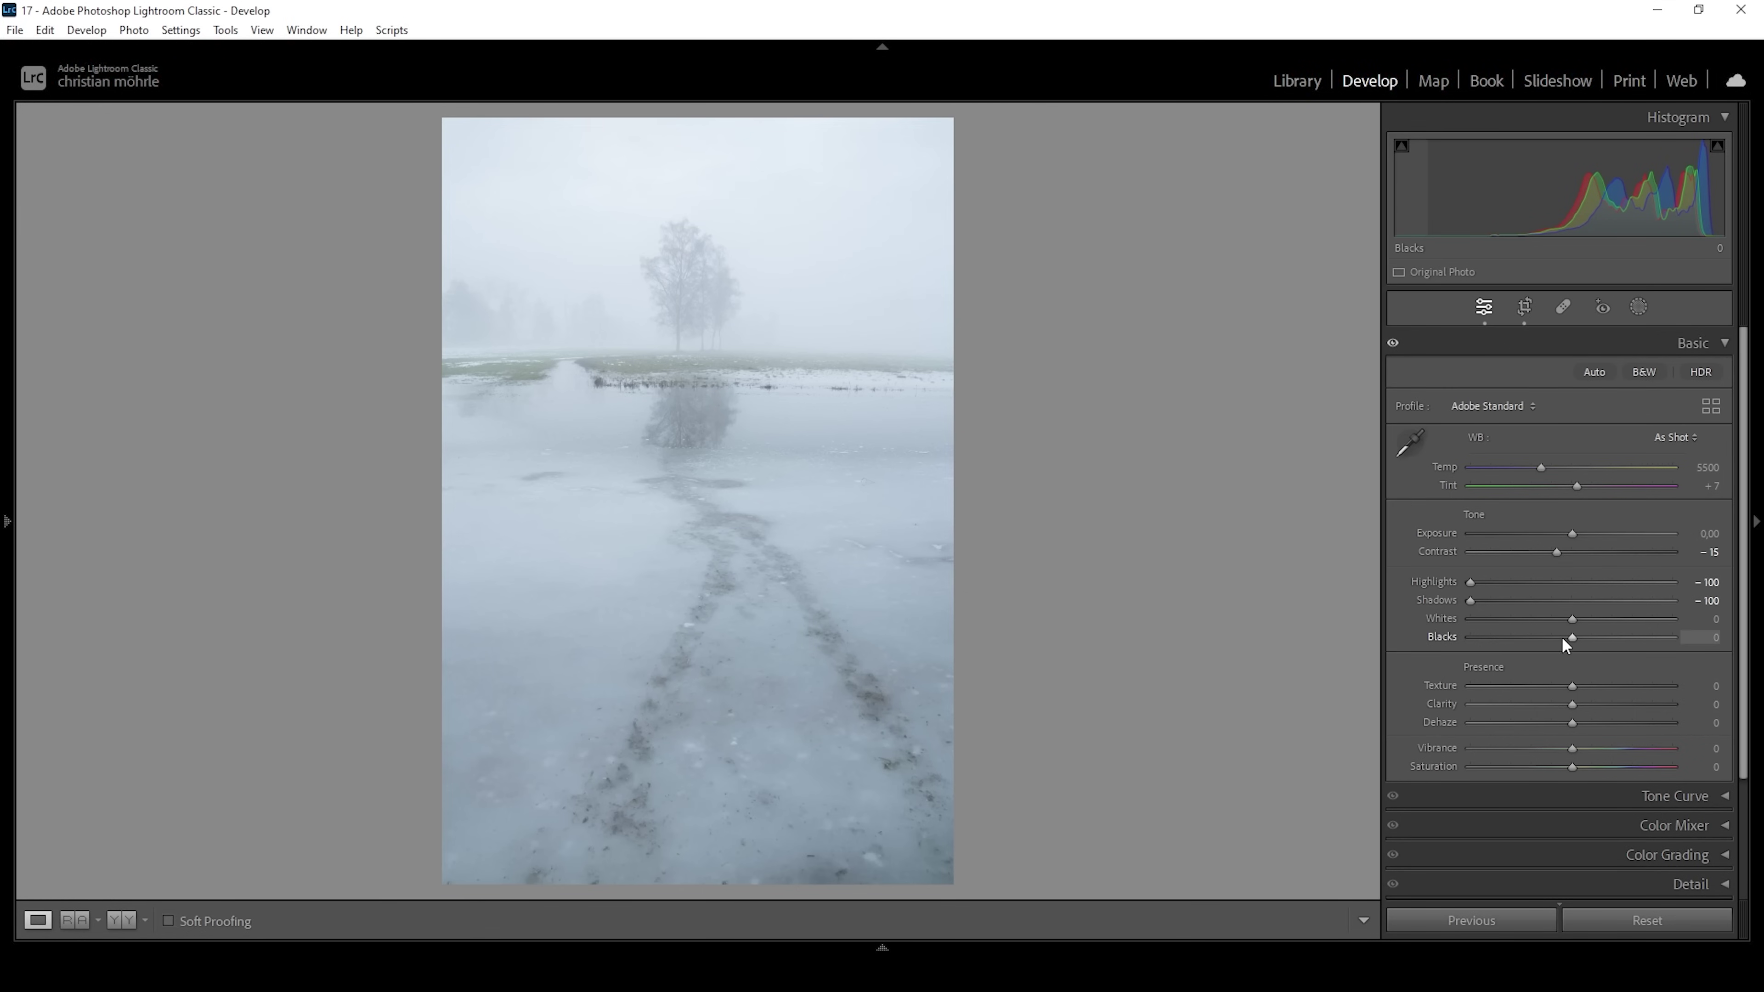
drag(1564, 638, 1558, 636)
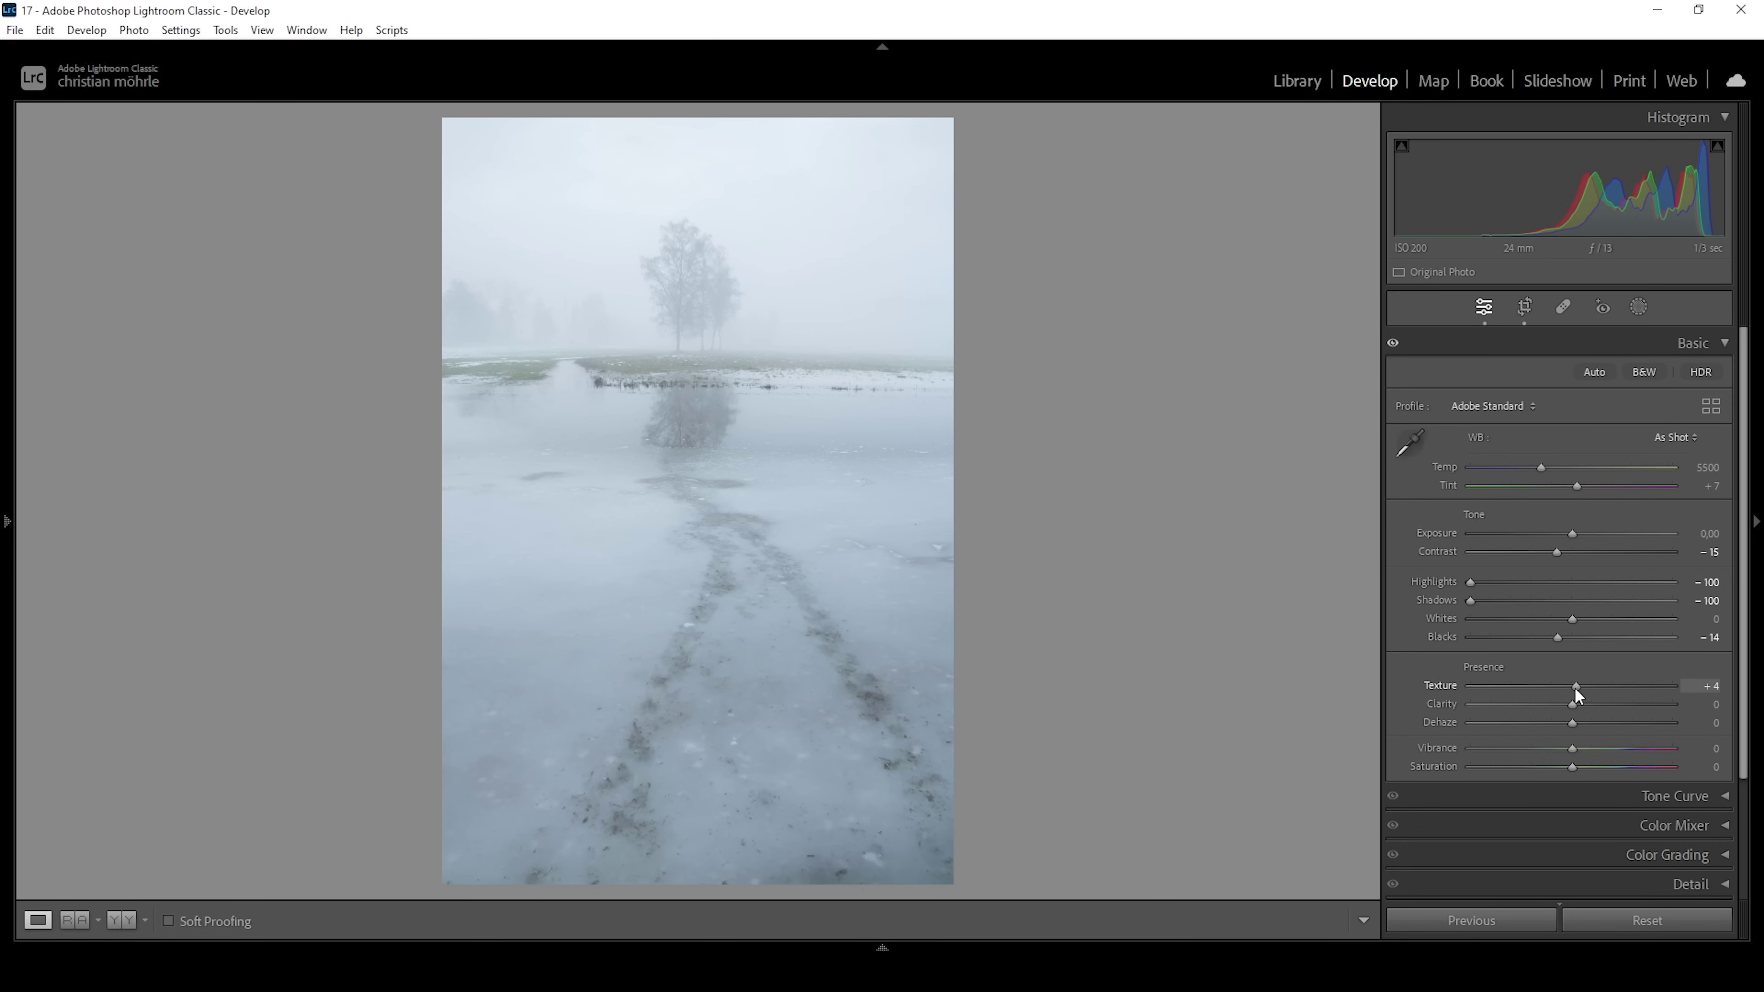
Set the photo's overall Texture to +14, Clarity to +30 and Dehaze to -7.
scroll(1577, 687, up, 4)
drag(1585, 707, 1600, 710)
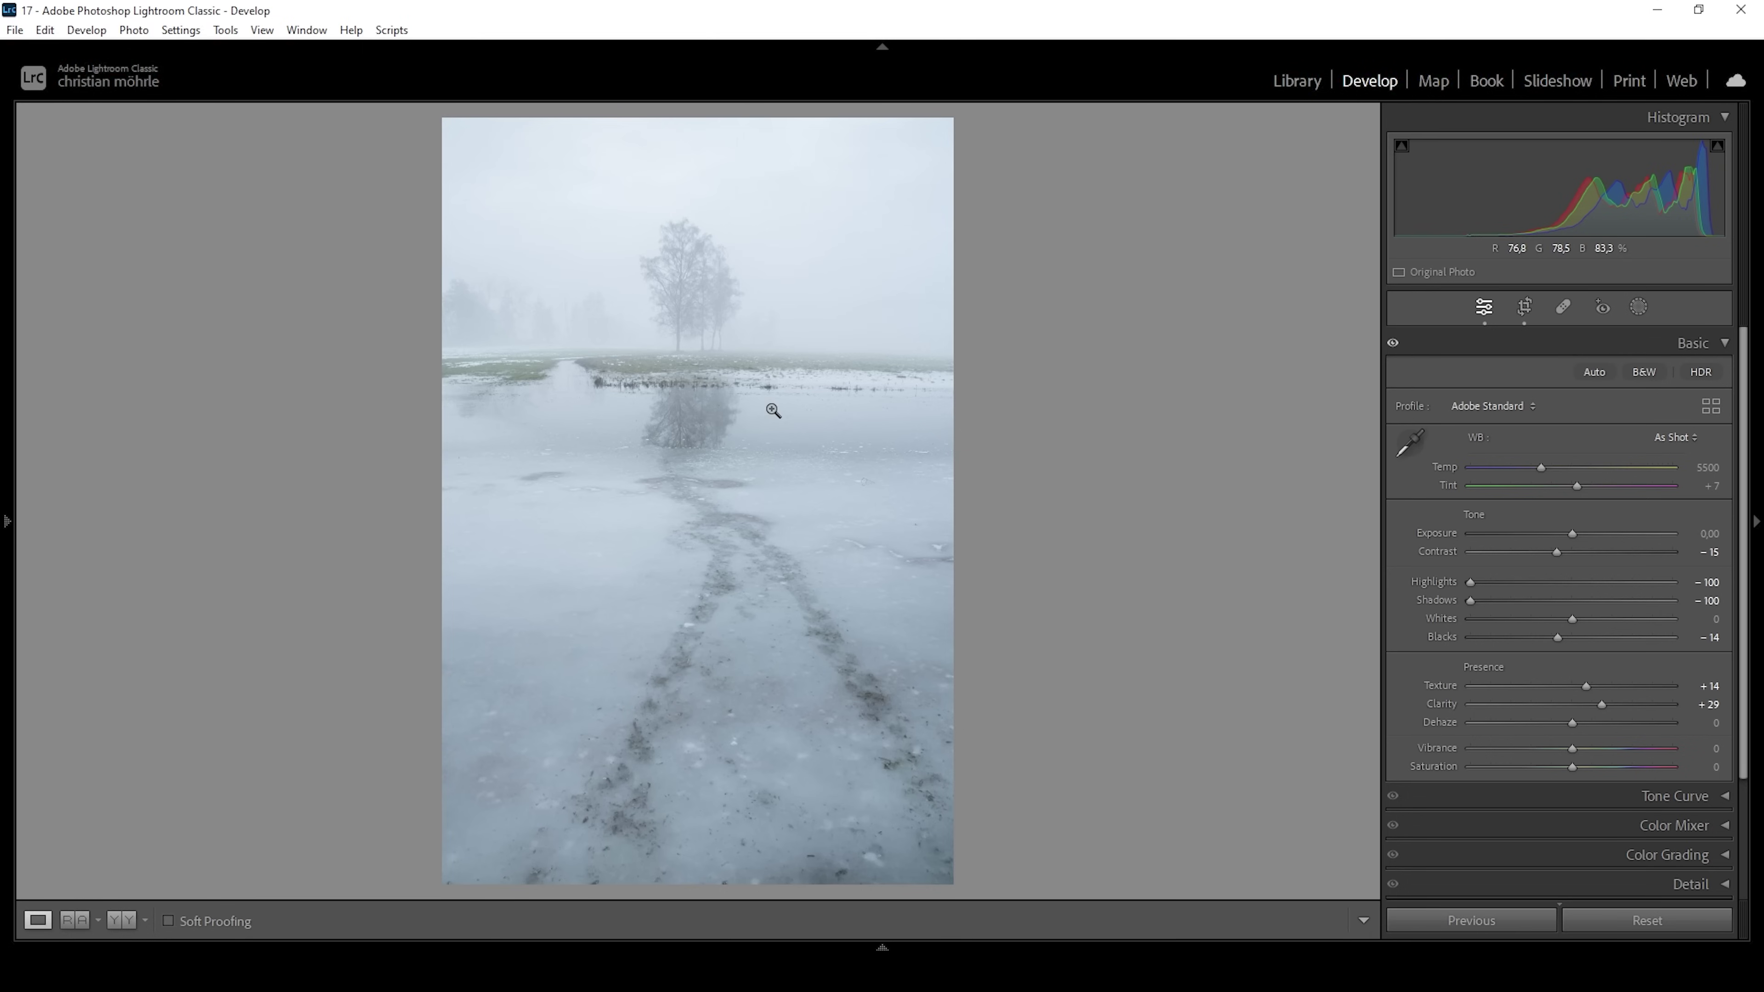
click(1604, 703)
drag(1569, 720, 1563, 720)
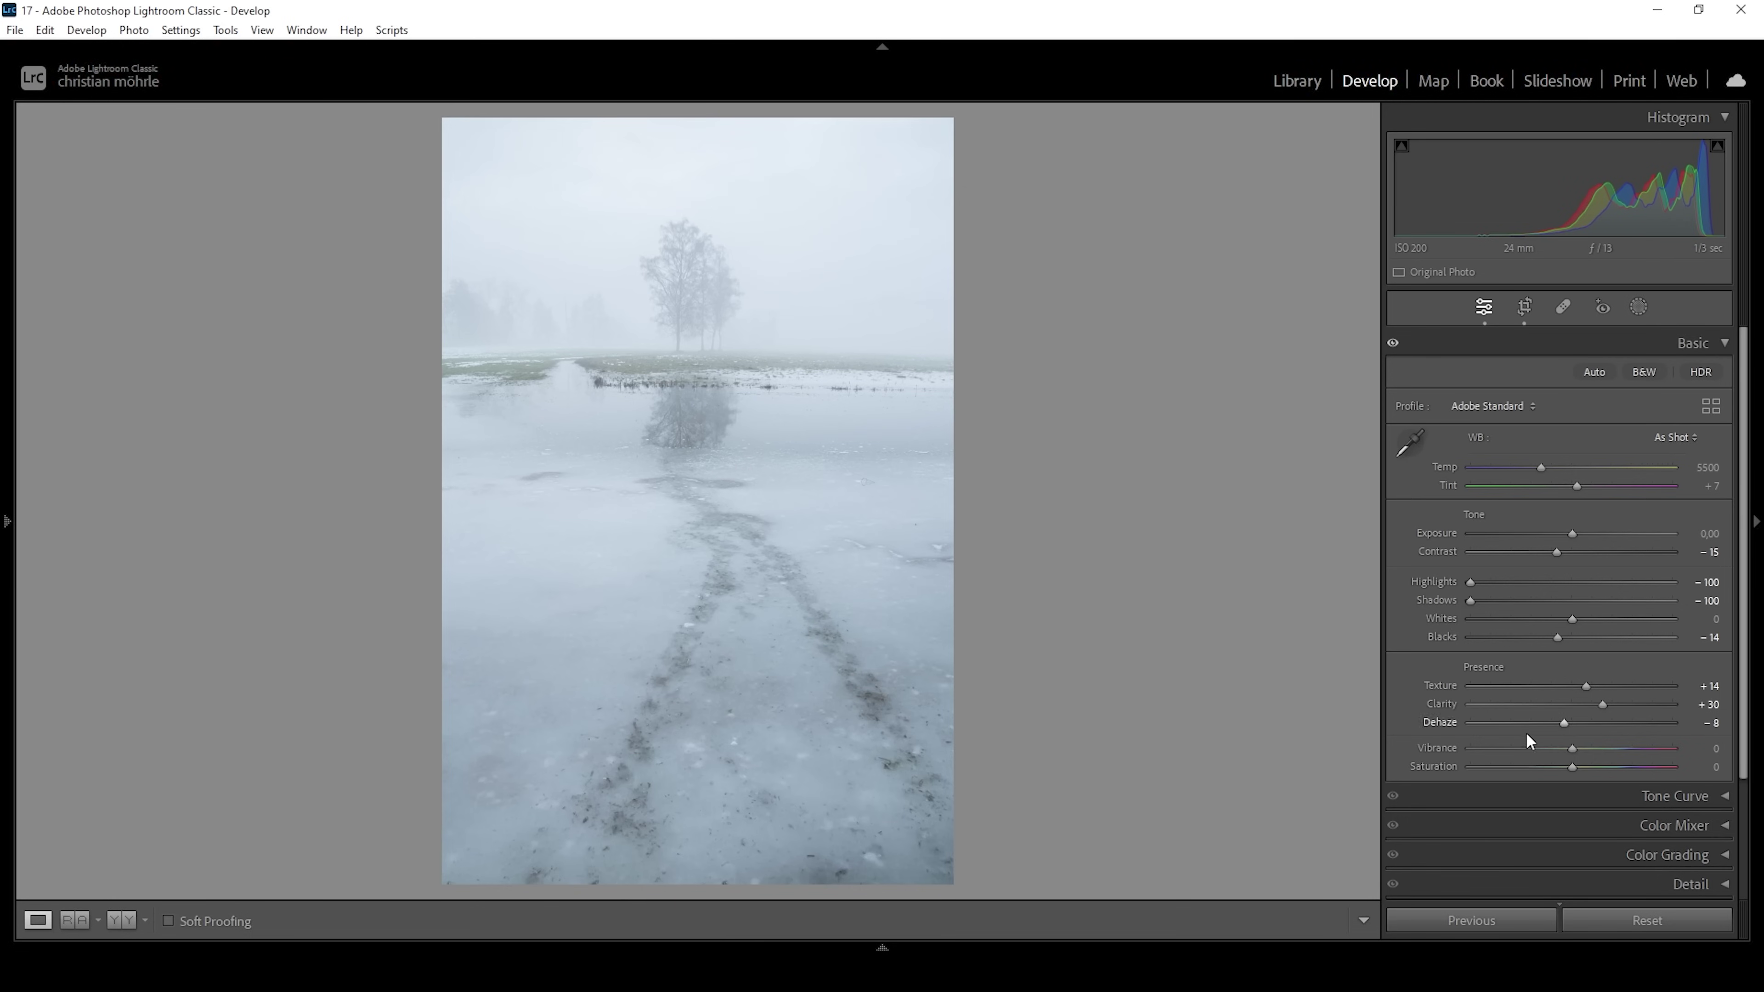
drag(1564, 722, 1561, 723)
drag(1563, 725, 1567, 726)
Set Vibrance to -12 and the white balance Temp to 5348, and check the edit in the Reference view.
drag(1567, 748, 1562, 748)
drag(1536, 467, 1535, 470)
mouse_move(1534, 469)
mouse_down()
mouse_move(1593, 471)
mouse_move(1540, 478)
mouse_up()
click(81, 921)
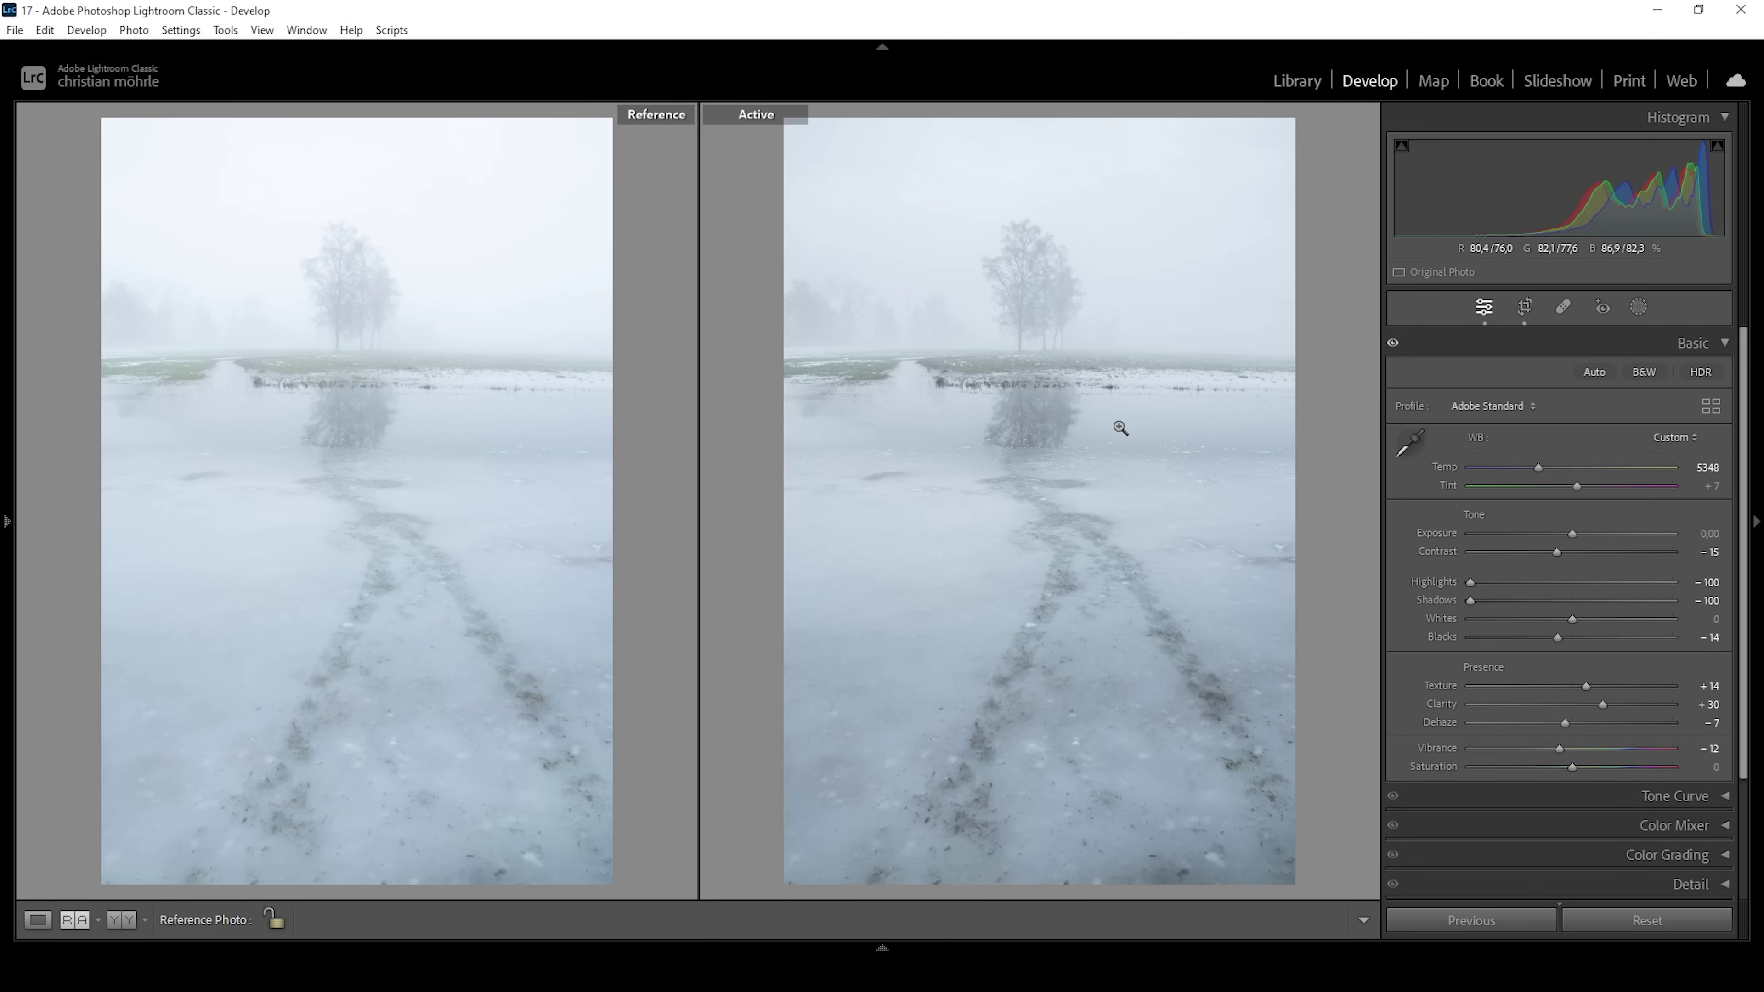
click(38, 920)
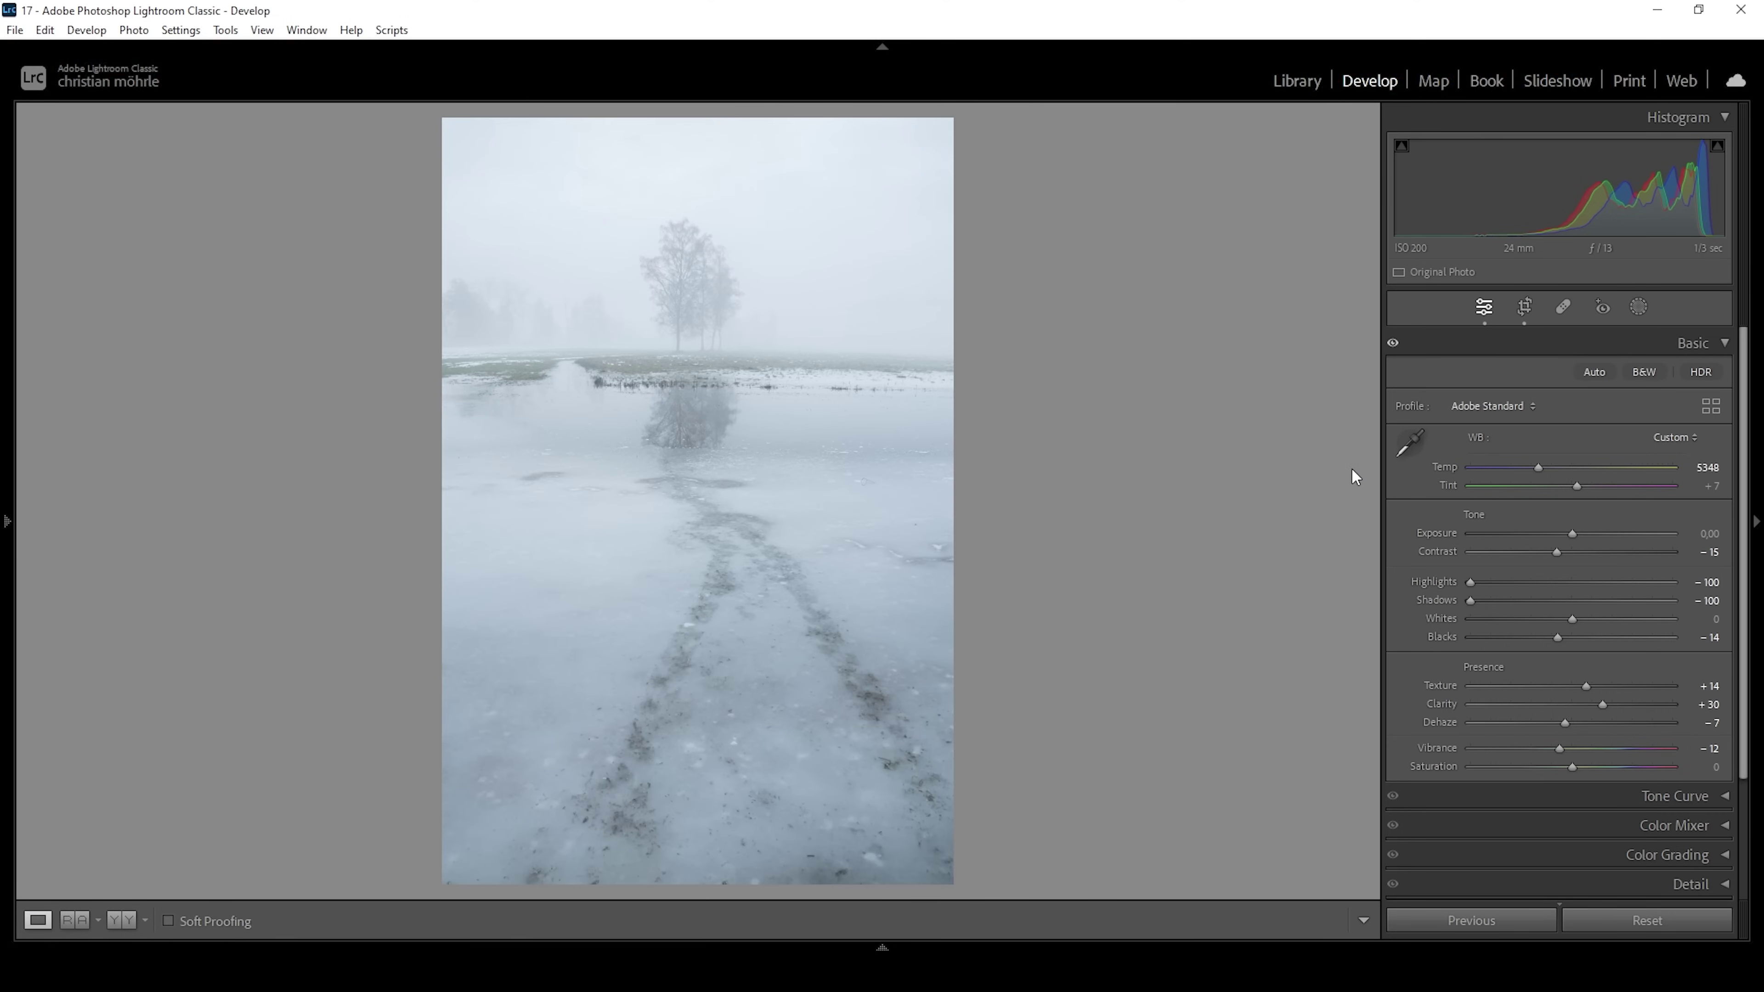
Add a slightly tilted linear gradient mask over the icy foreground, fading out upward at the shoreline.
click(1637, 313)
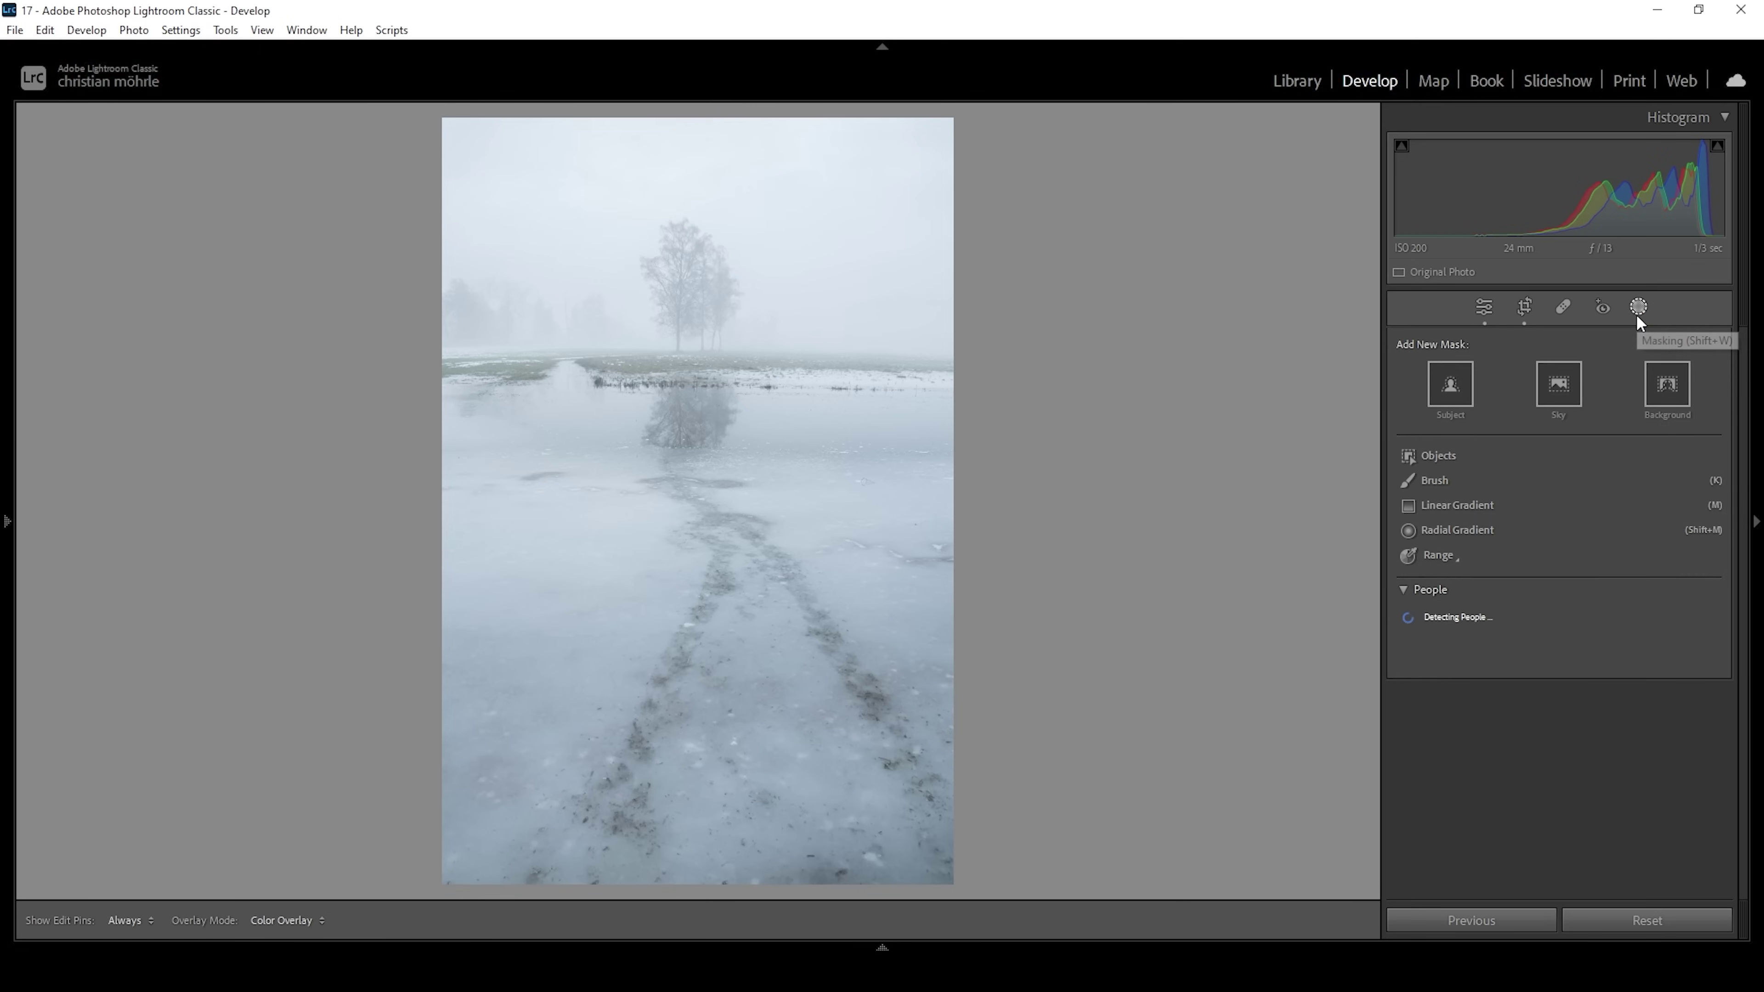
click(1436, 505)
mouse_move(718, 554)
mouse_down()
mouse_move(702, 359)
mouse_move(723, 587)
mouse_up()
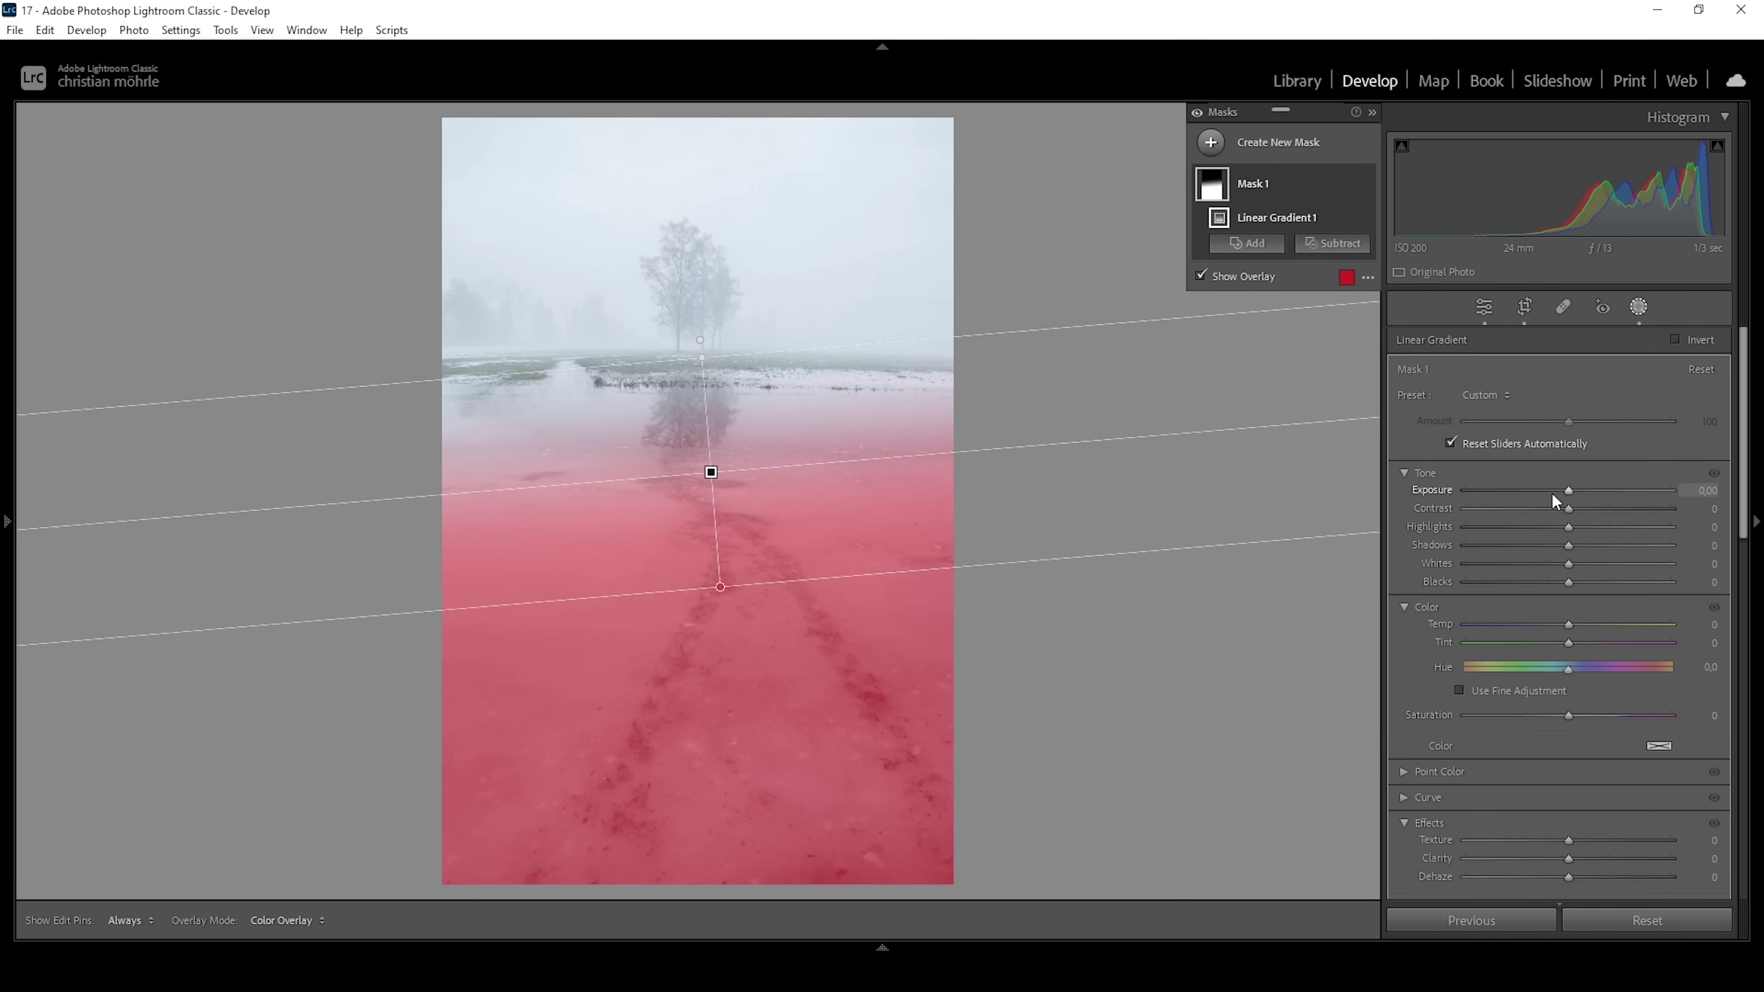
Set the foreground mask's Contrast to 31, Highlights to 100, Whites to 18 and Temp to -10.
drag(1567, 507, 1576, 509)
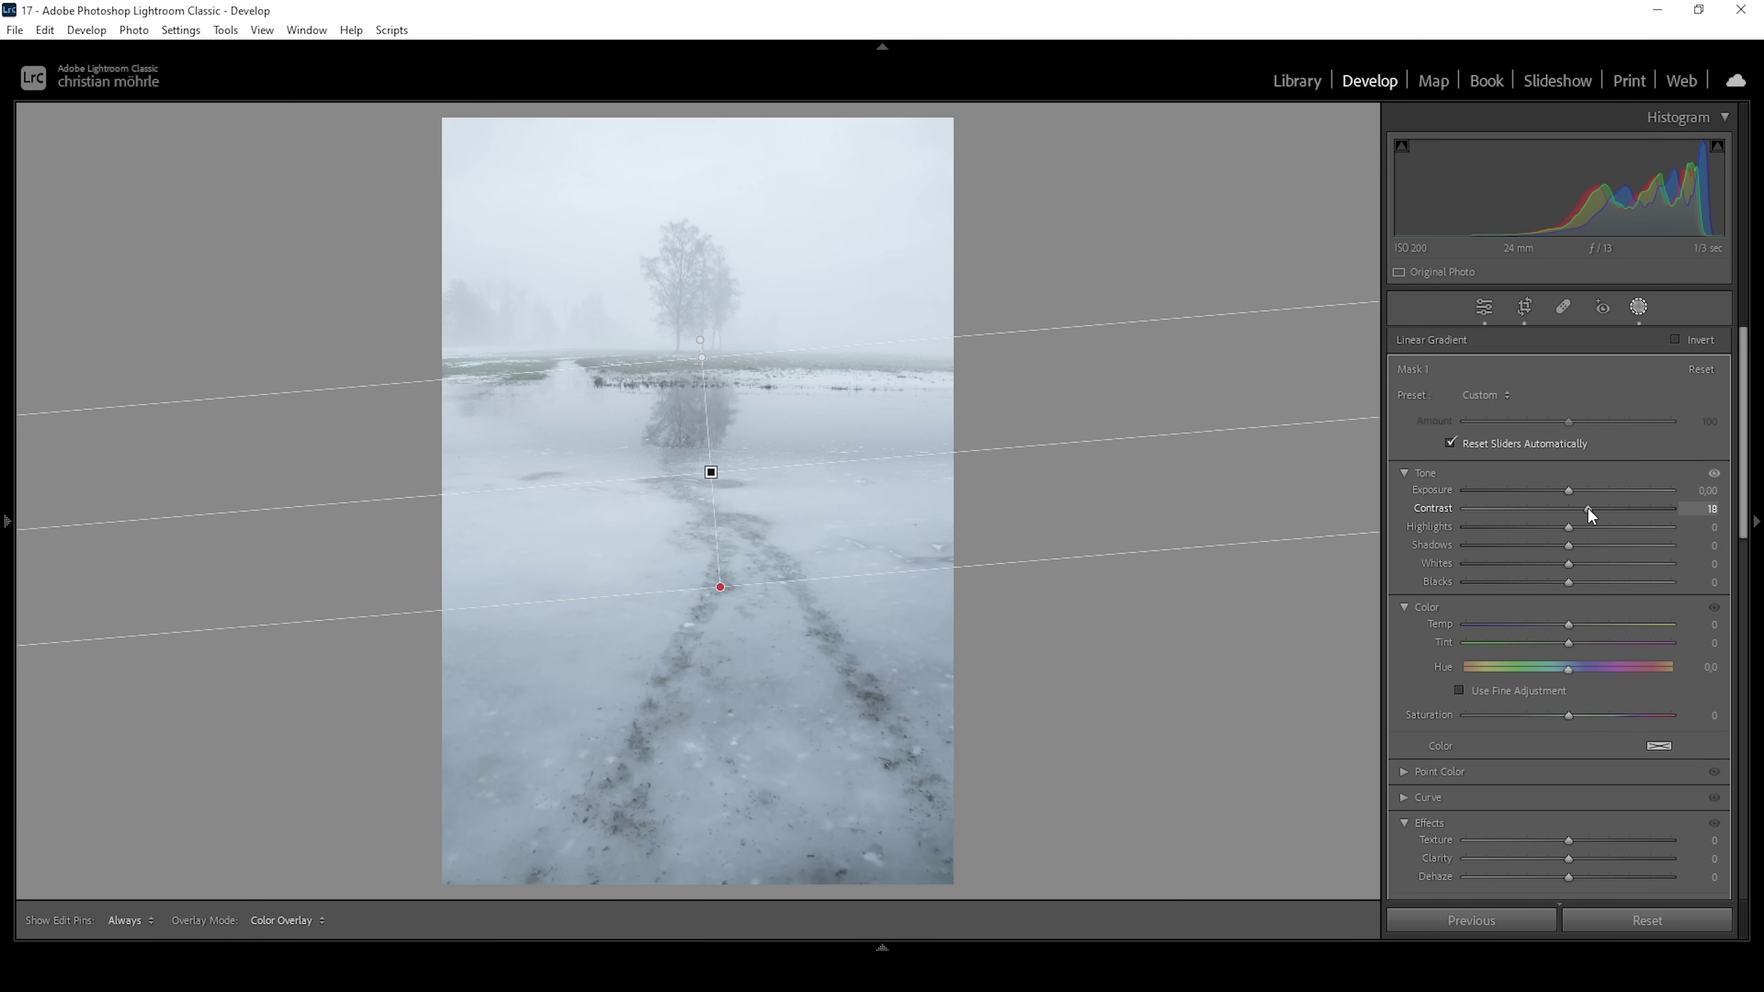
drag(1598, 507, 1757, 538)
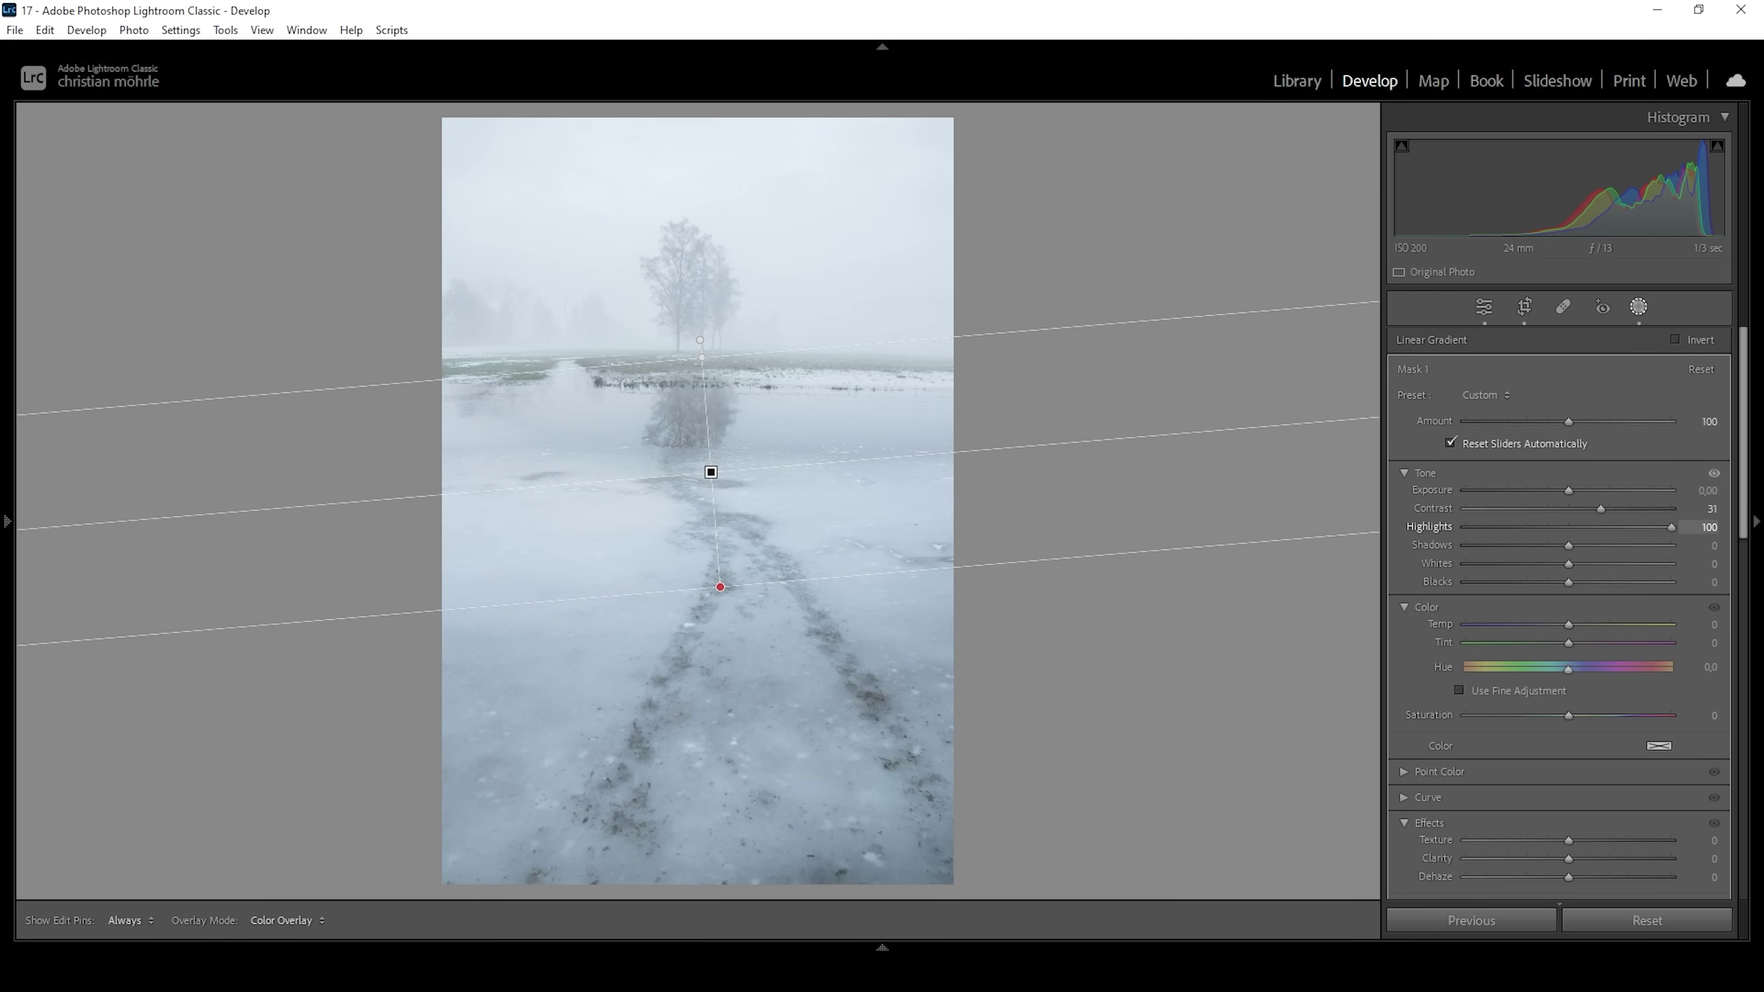
mouse_move(1570, 565)
mouse_down()
mouse_move(1589, 578)
mouse_move(1576, 564)
mouse_up()
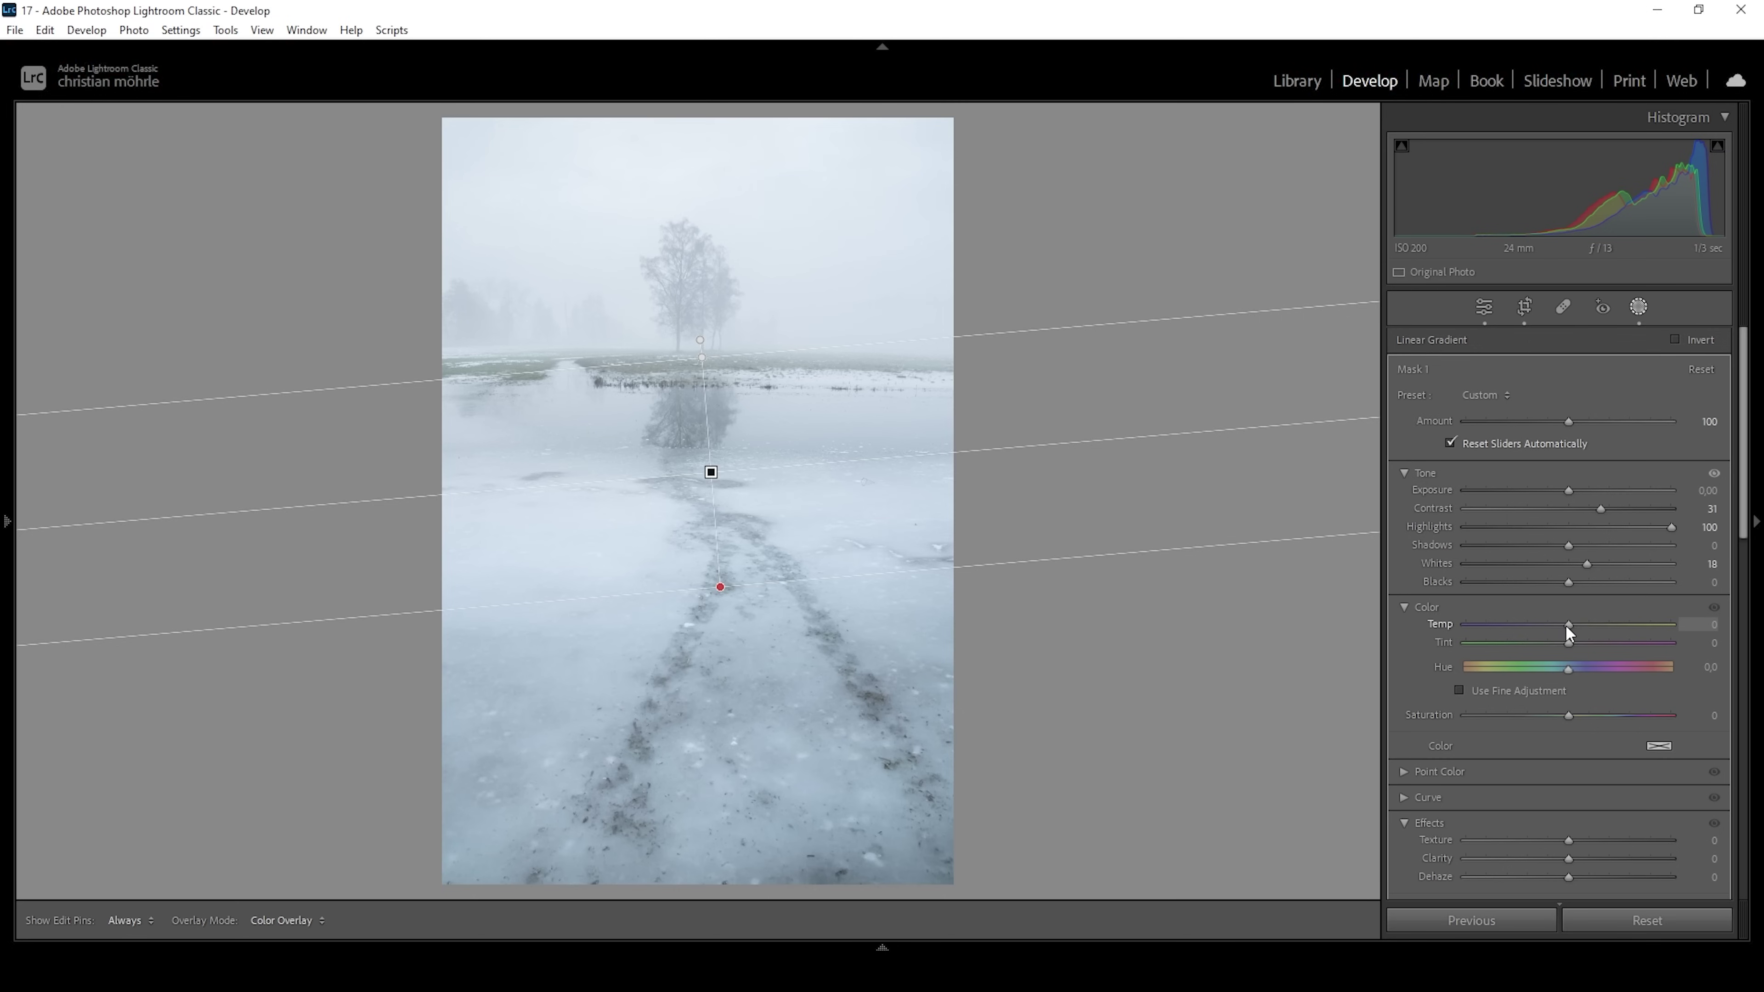
drag(1565, 624, 1554, 626)
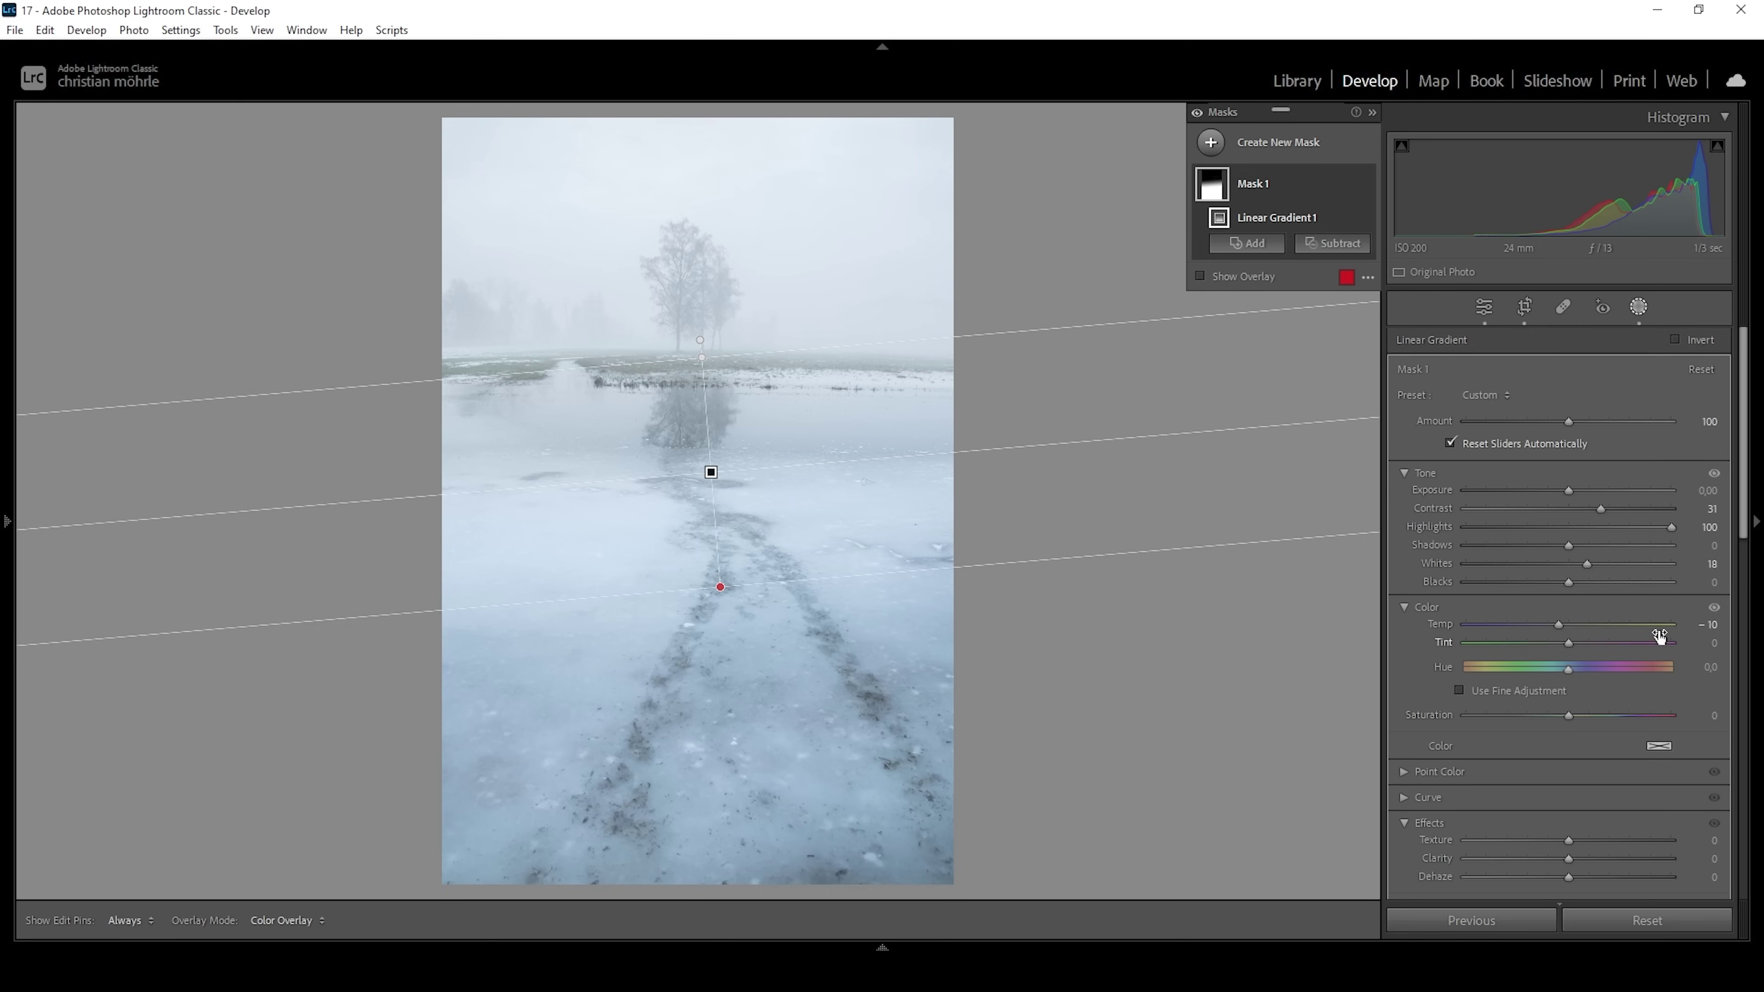
Set the foreground mask's Texture to 16 and Clarity to 25.
scroll(1713, 469, down, 5)
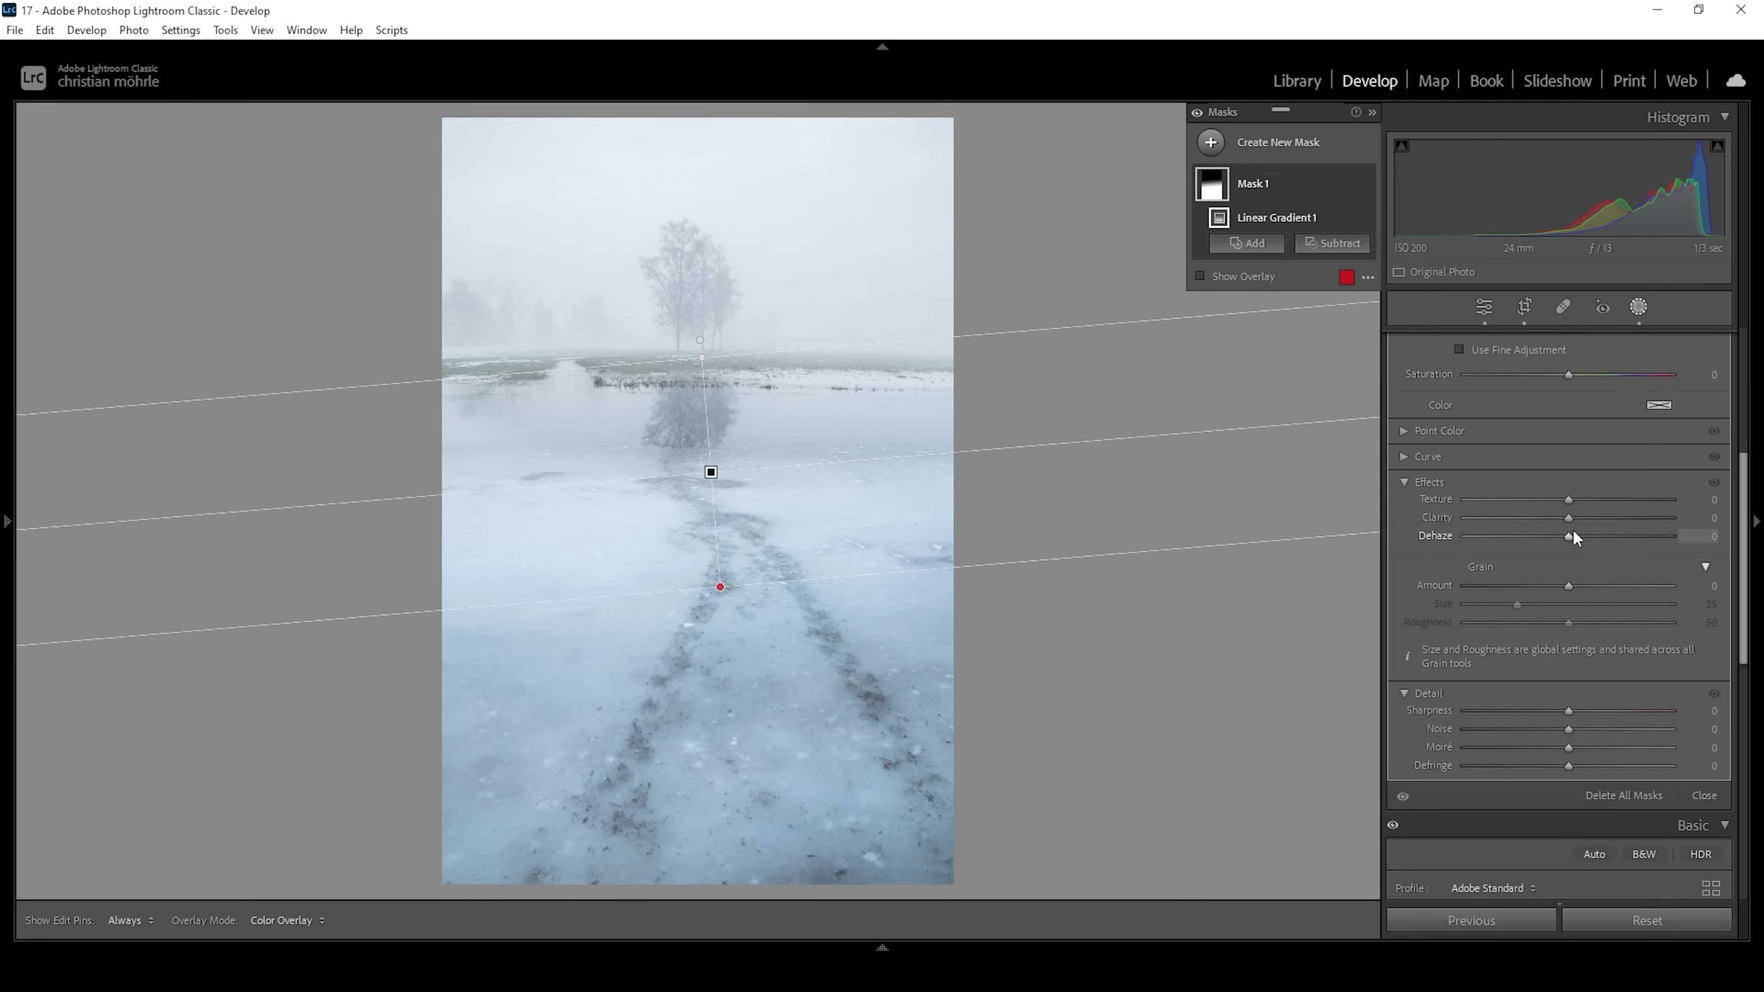
drag(1563, 499, 1574, 499)
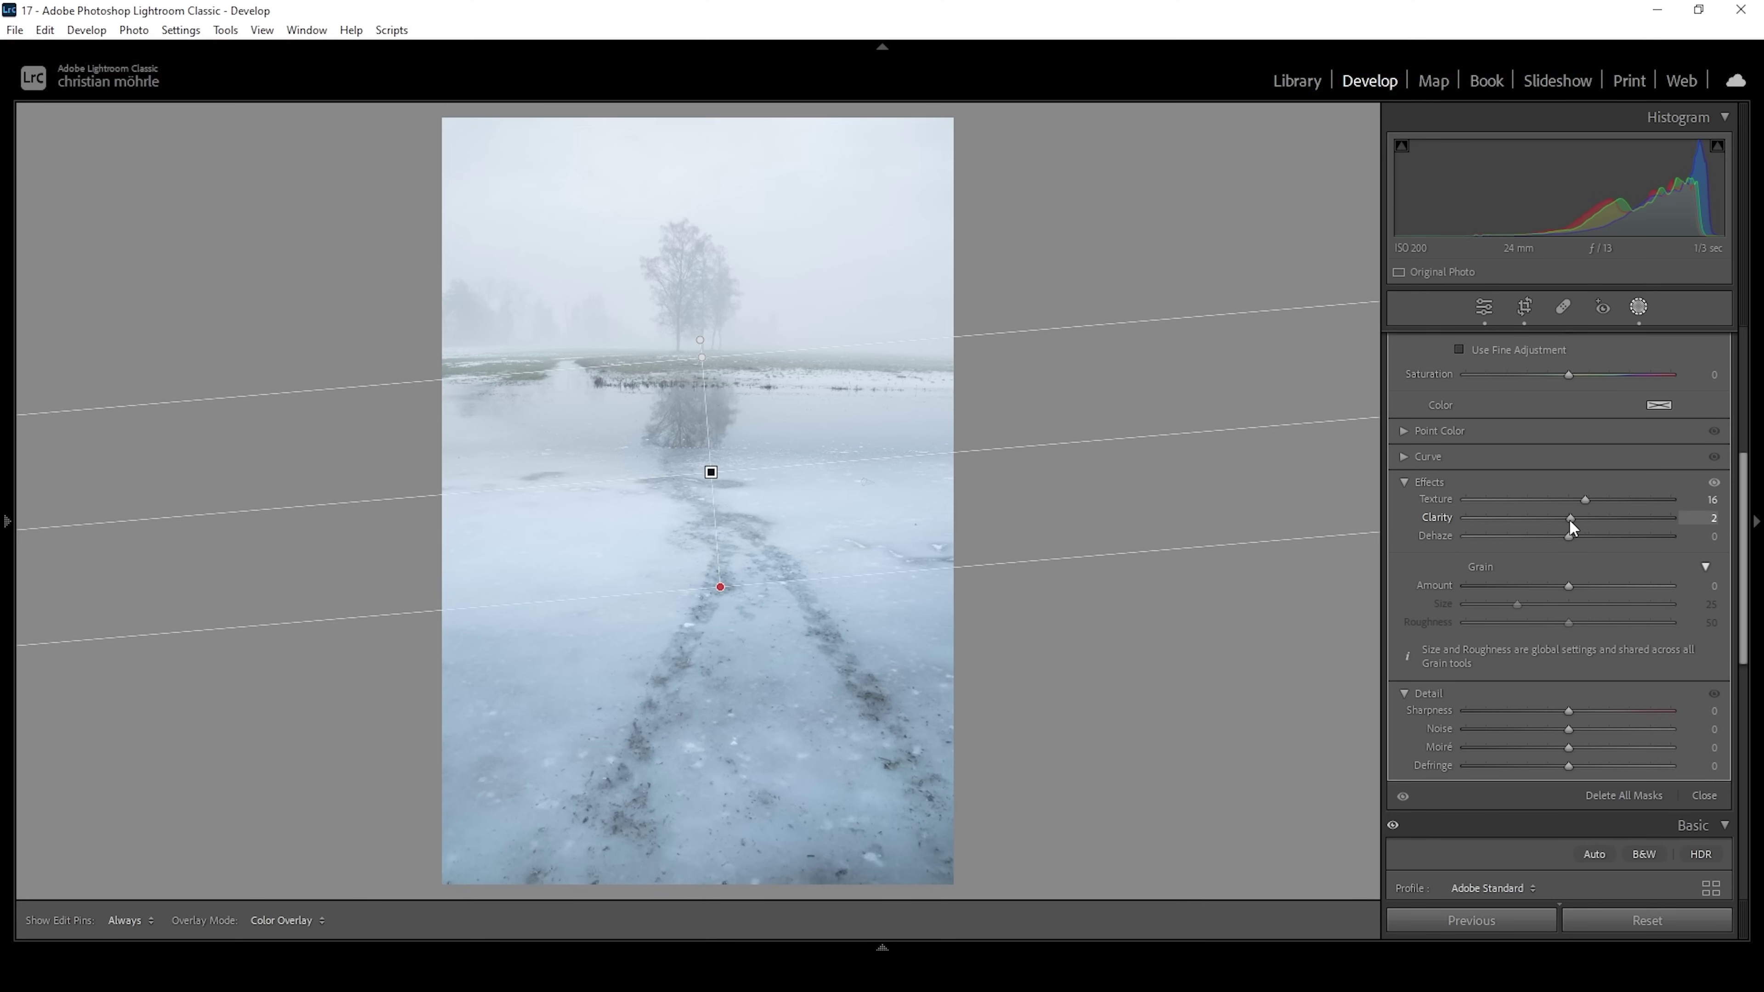
drag(1577, 520, 1598, 521)
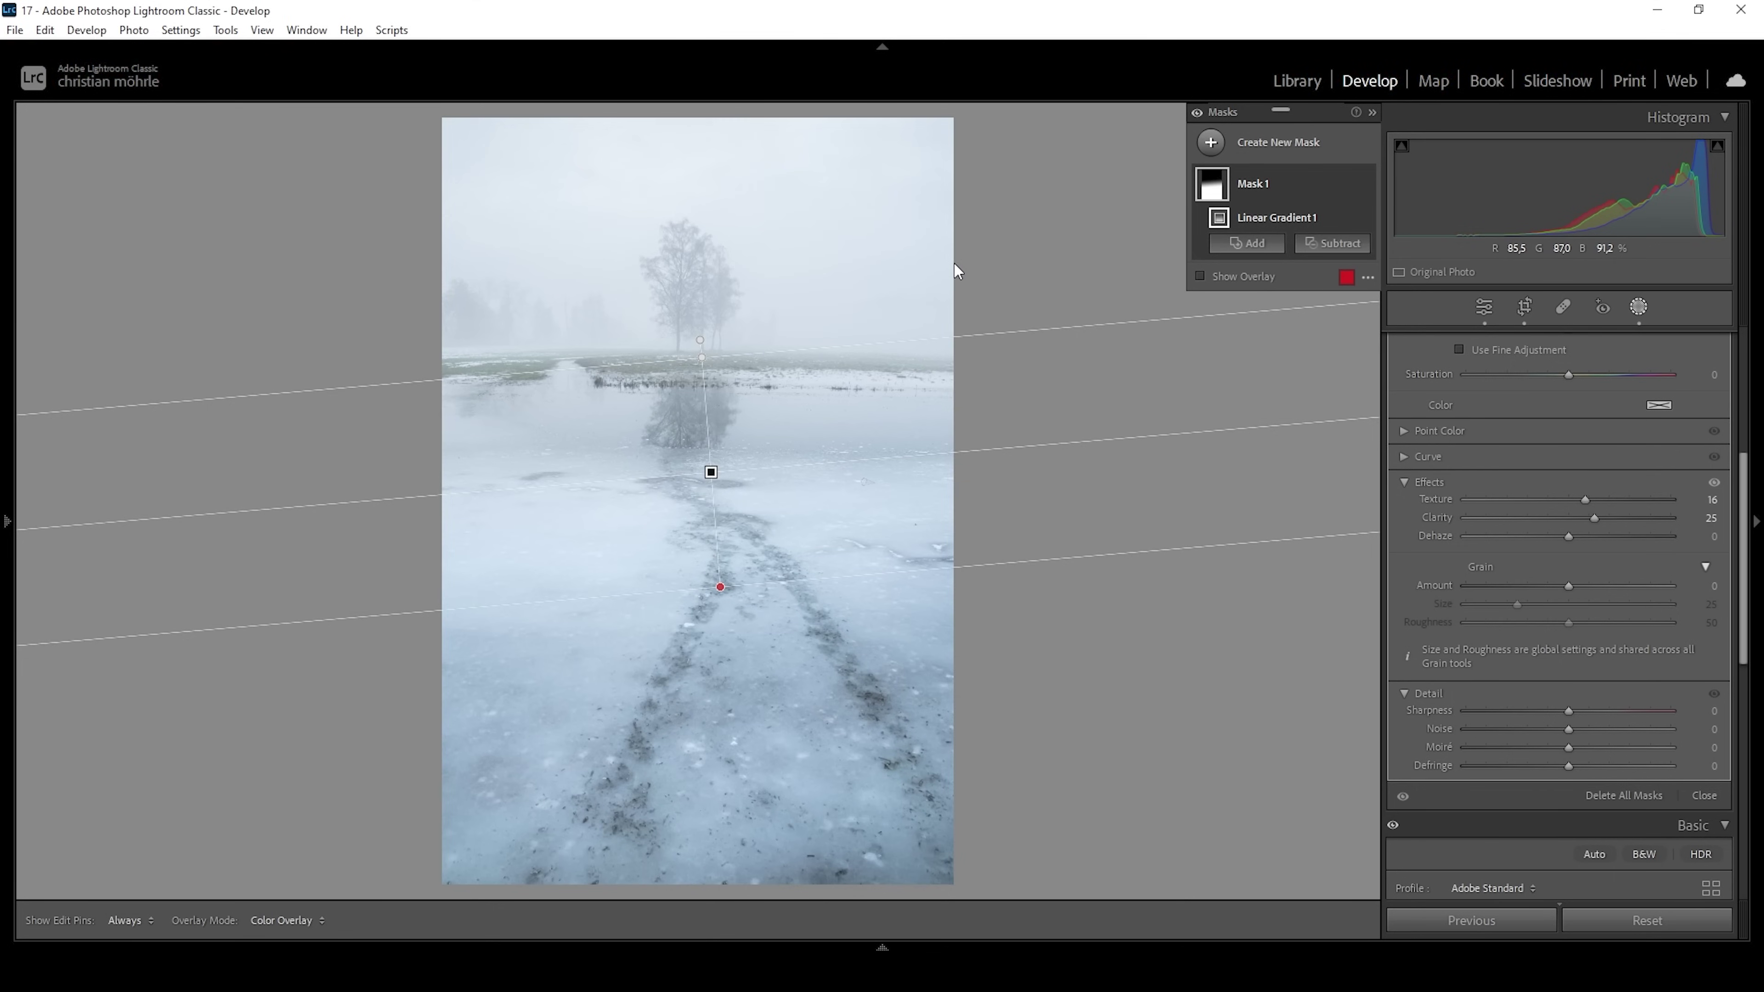
Add a second, horizontal linear gradient mask covering the sky and trees down to the shoreline.
click(1213, 143)
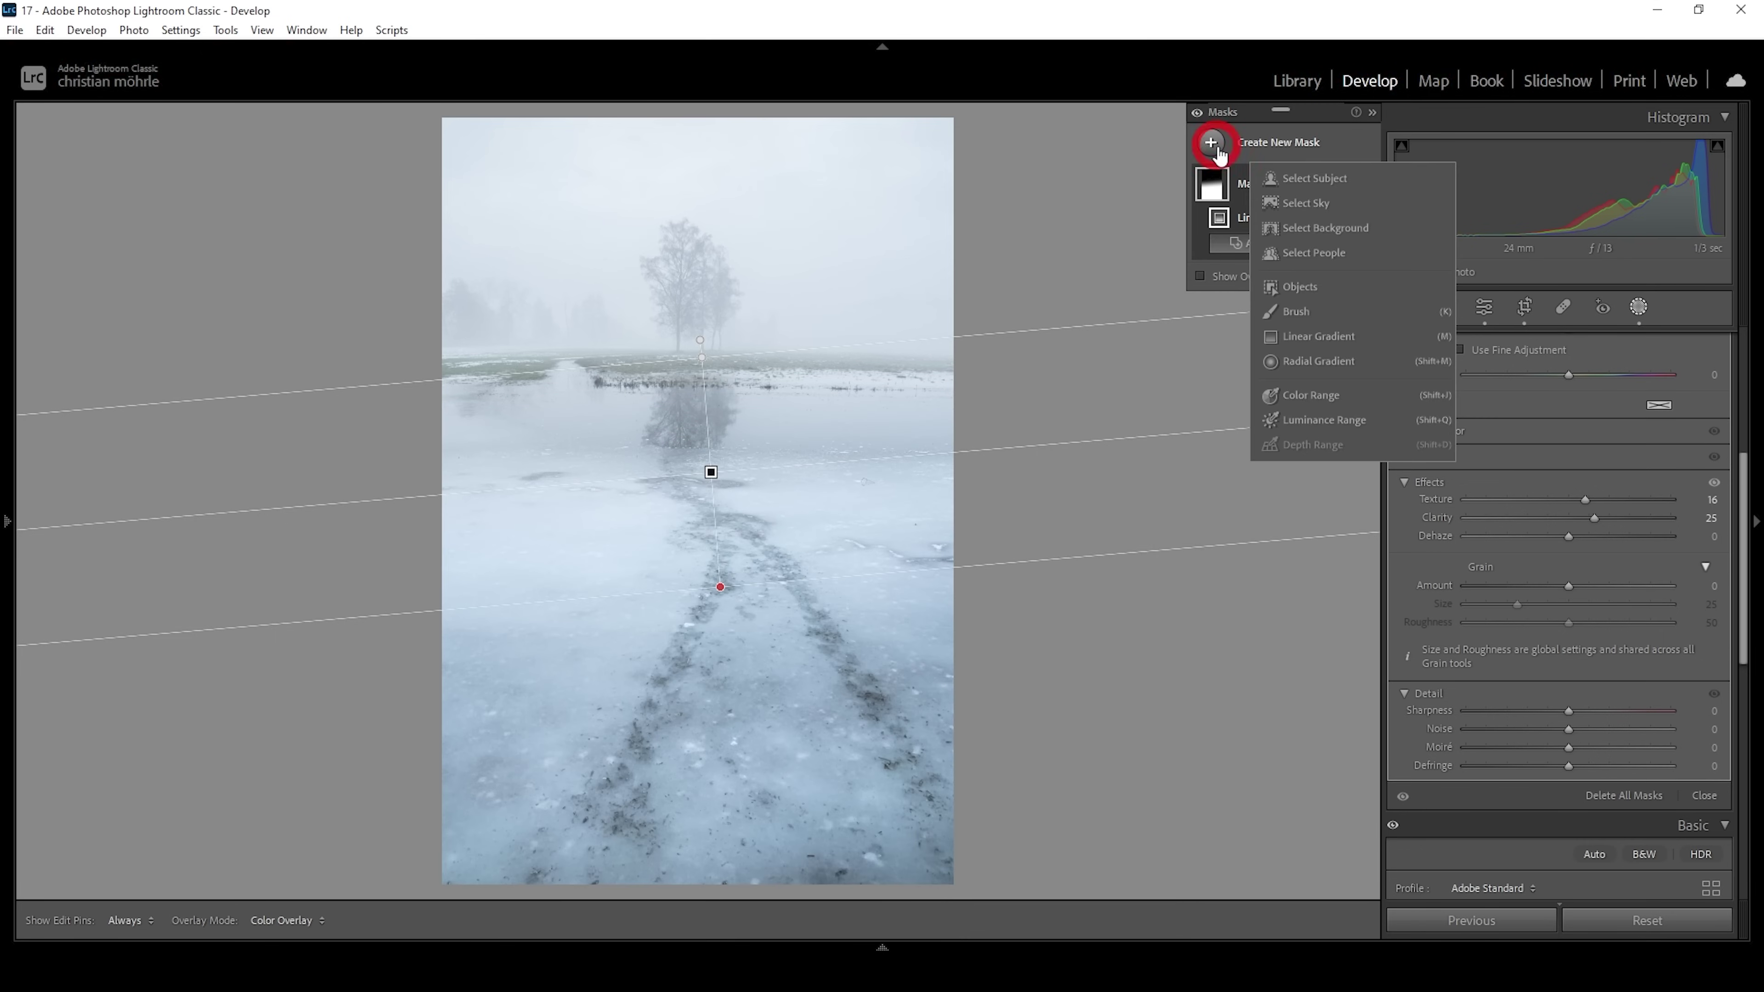
click(1321, 339)
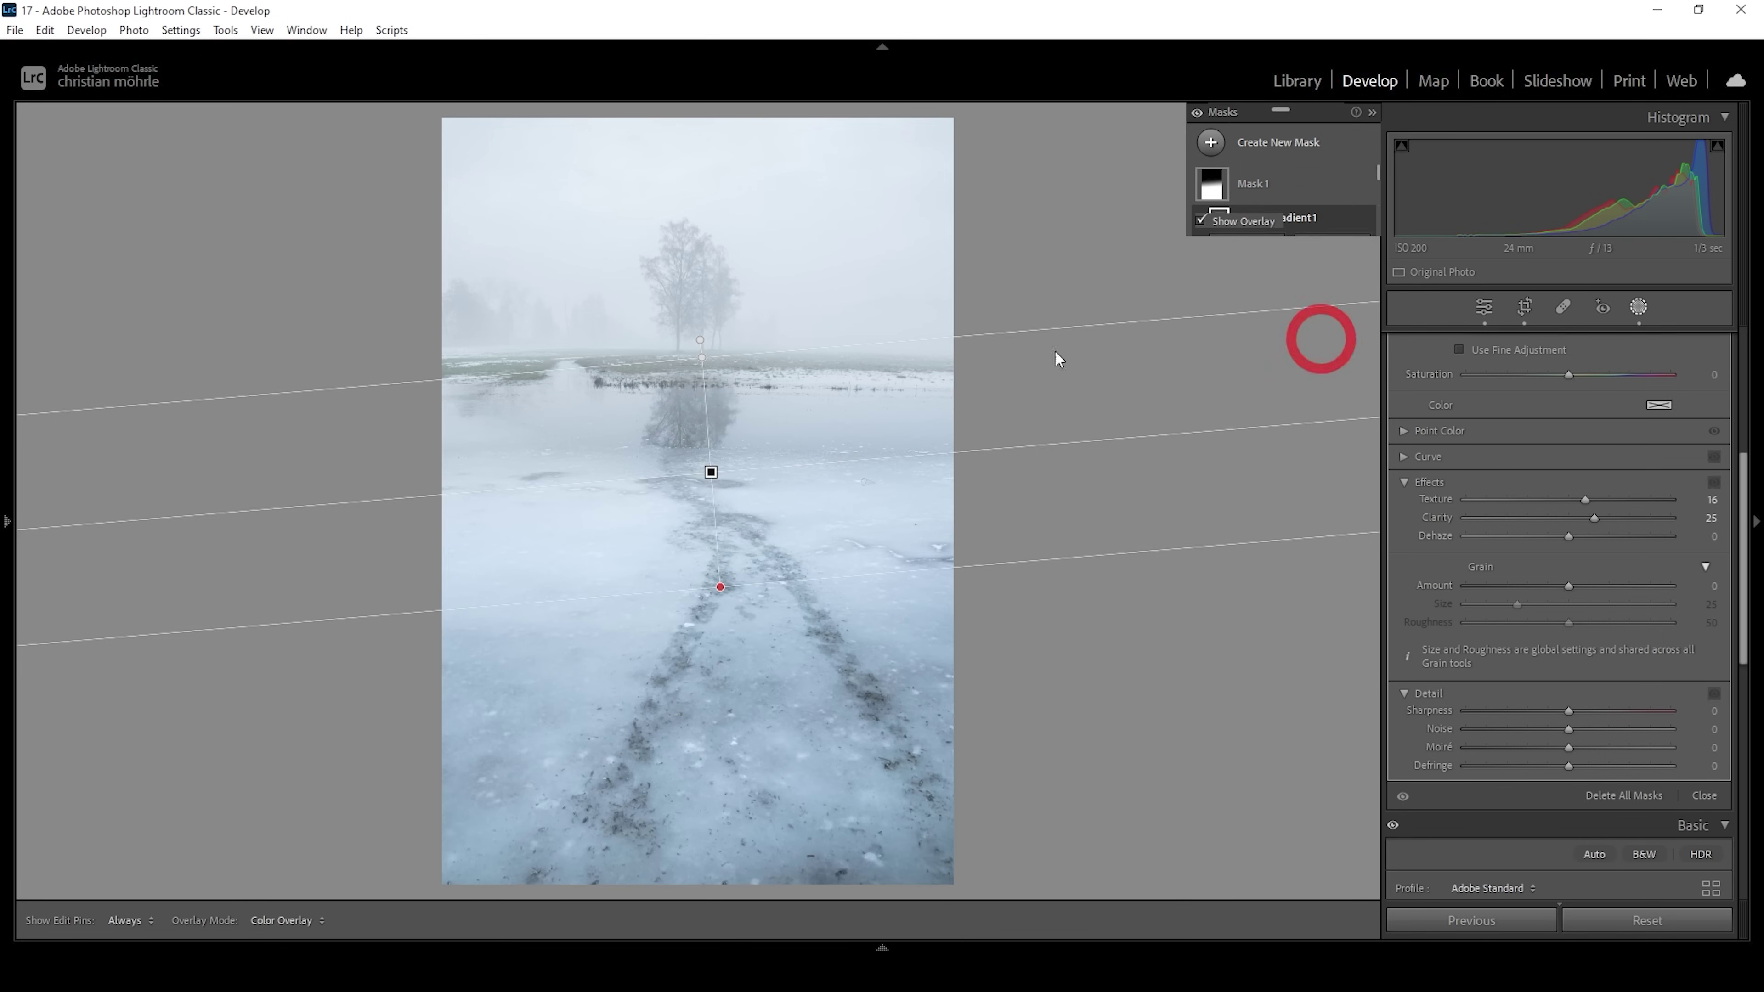
mouse_move(691, 364)
mouse_down()
mouse_move(691, 402)
mouse_move(692, 348)
mouse_up()
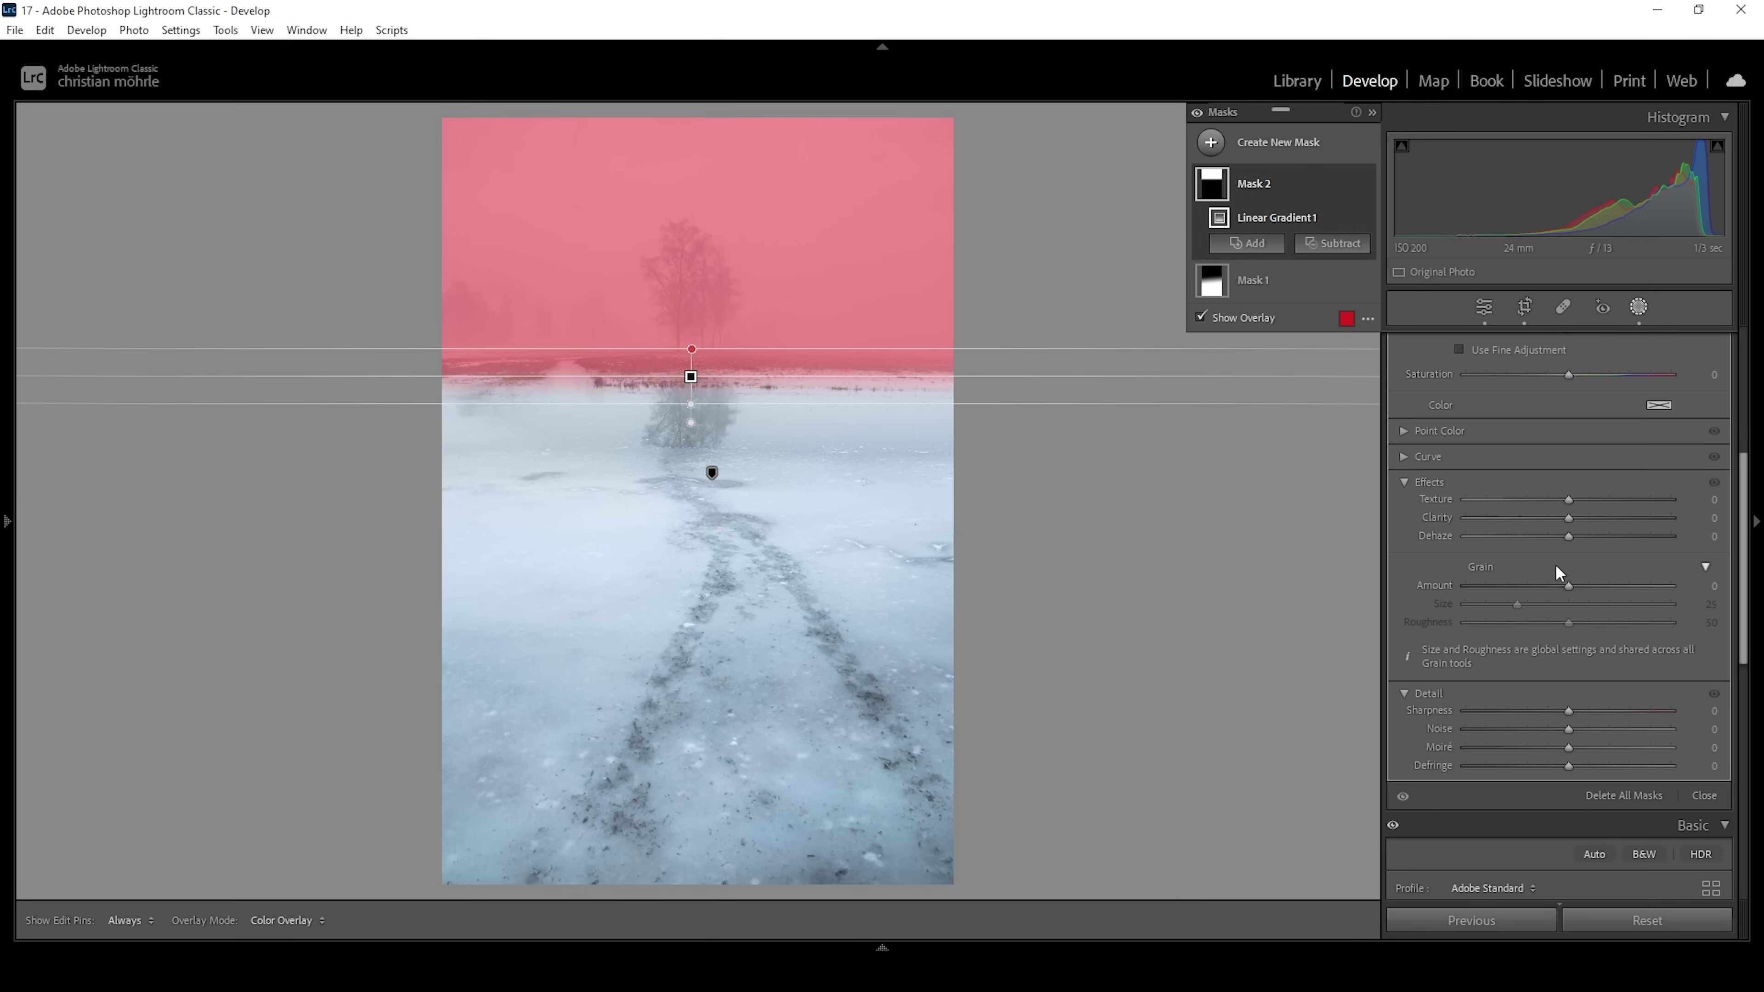
Set the sky mask's Blacks to -100 and Highlights to 44.
scroll(1555, 553, up, 5)
drag(1567, 578, 1446, 586)
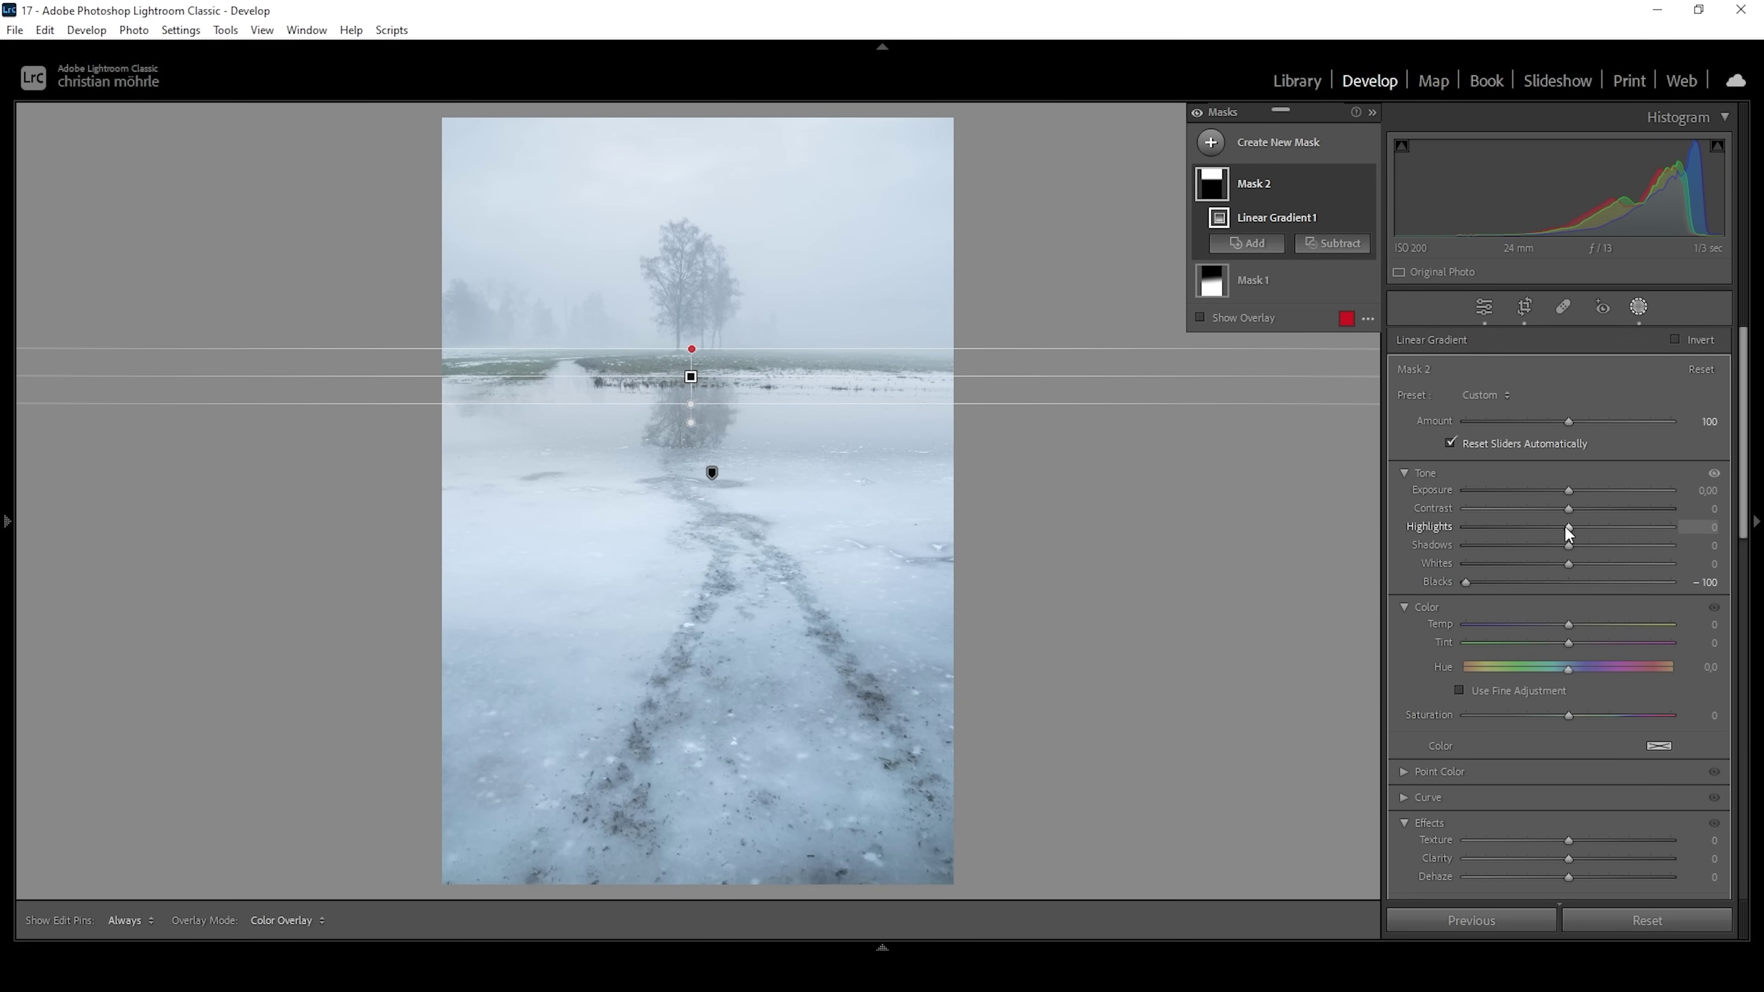
drag(1568, 526, 1615, 524)
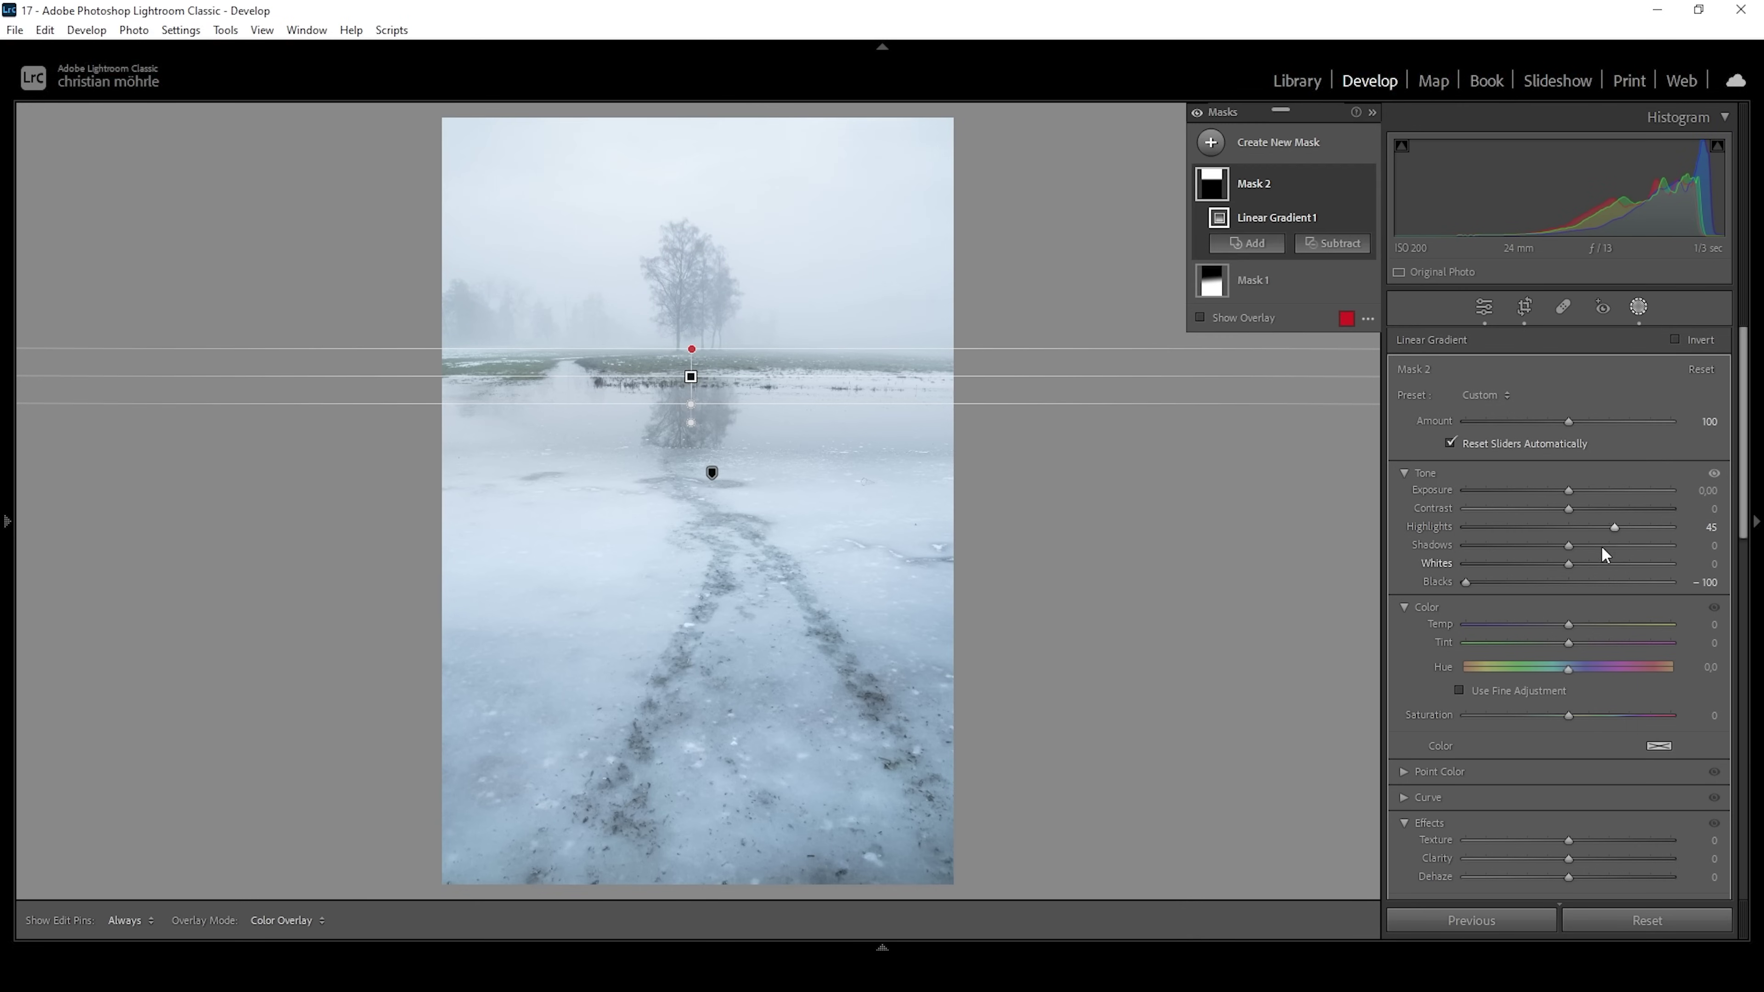
drag(1615, 527, 1612, 527)
click(1613, 524)
Create a luminance range mask sampled from the dark tones of the large tree.
click(1211, 144)
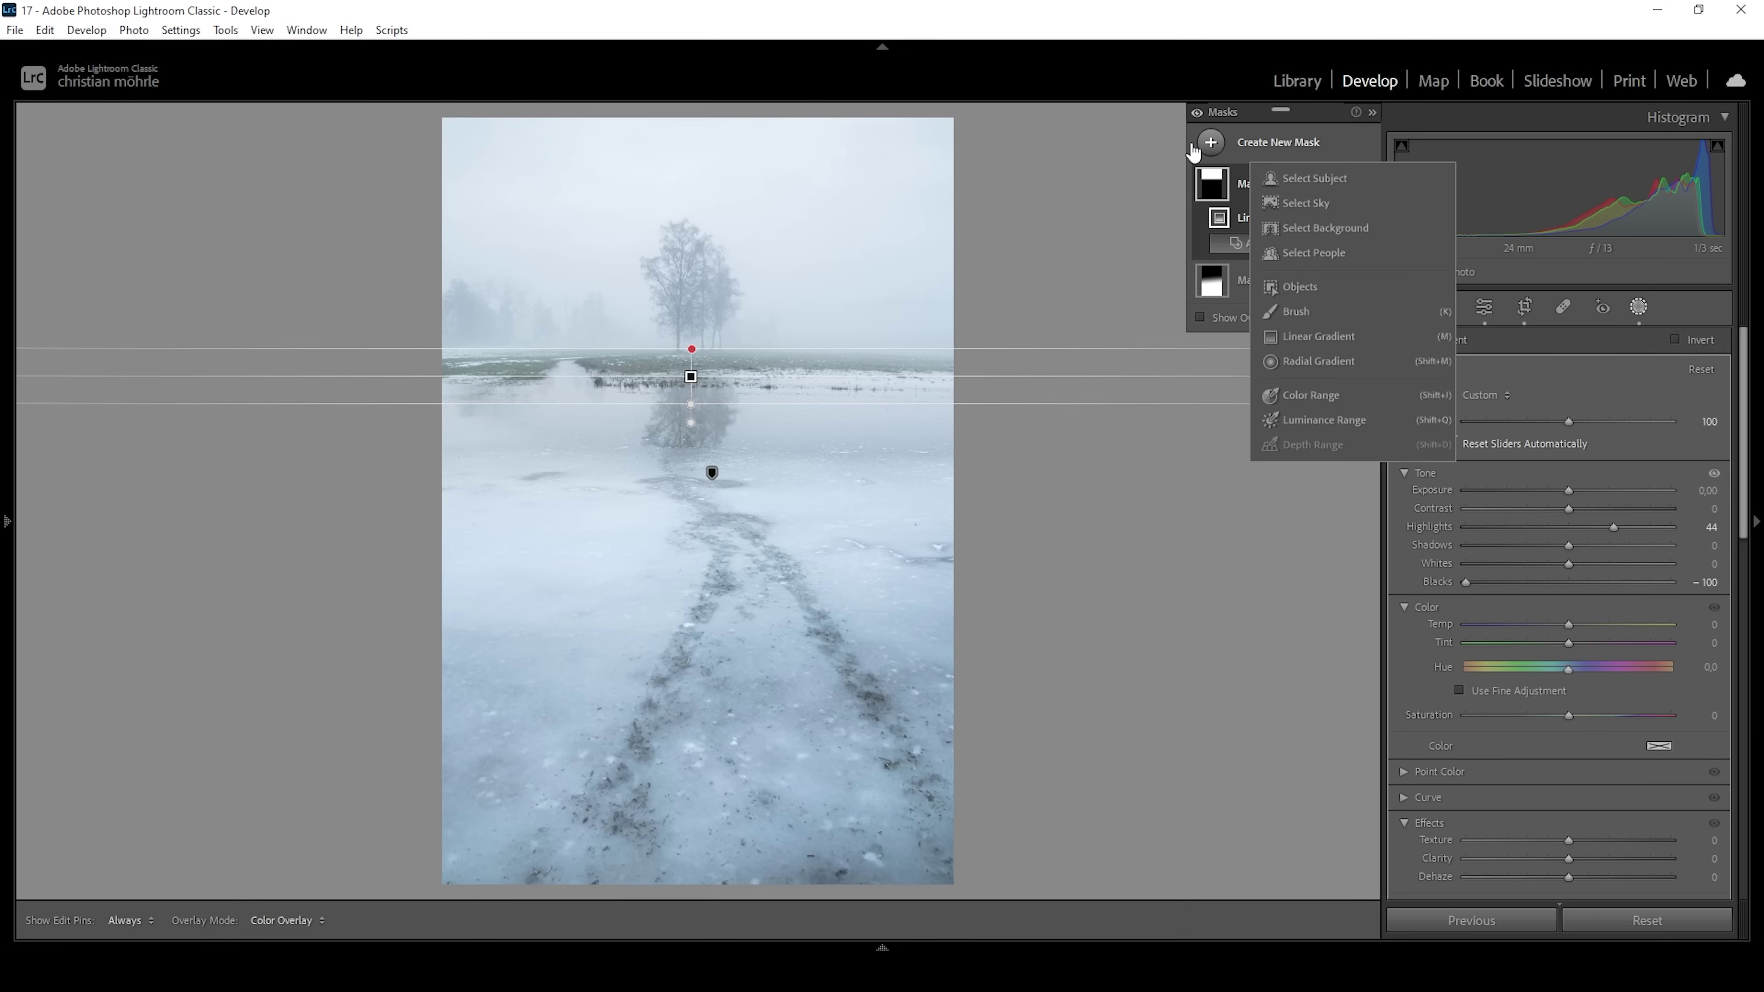
click(1321, 420)
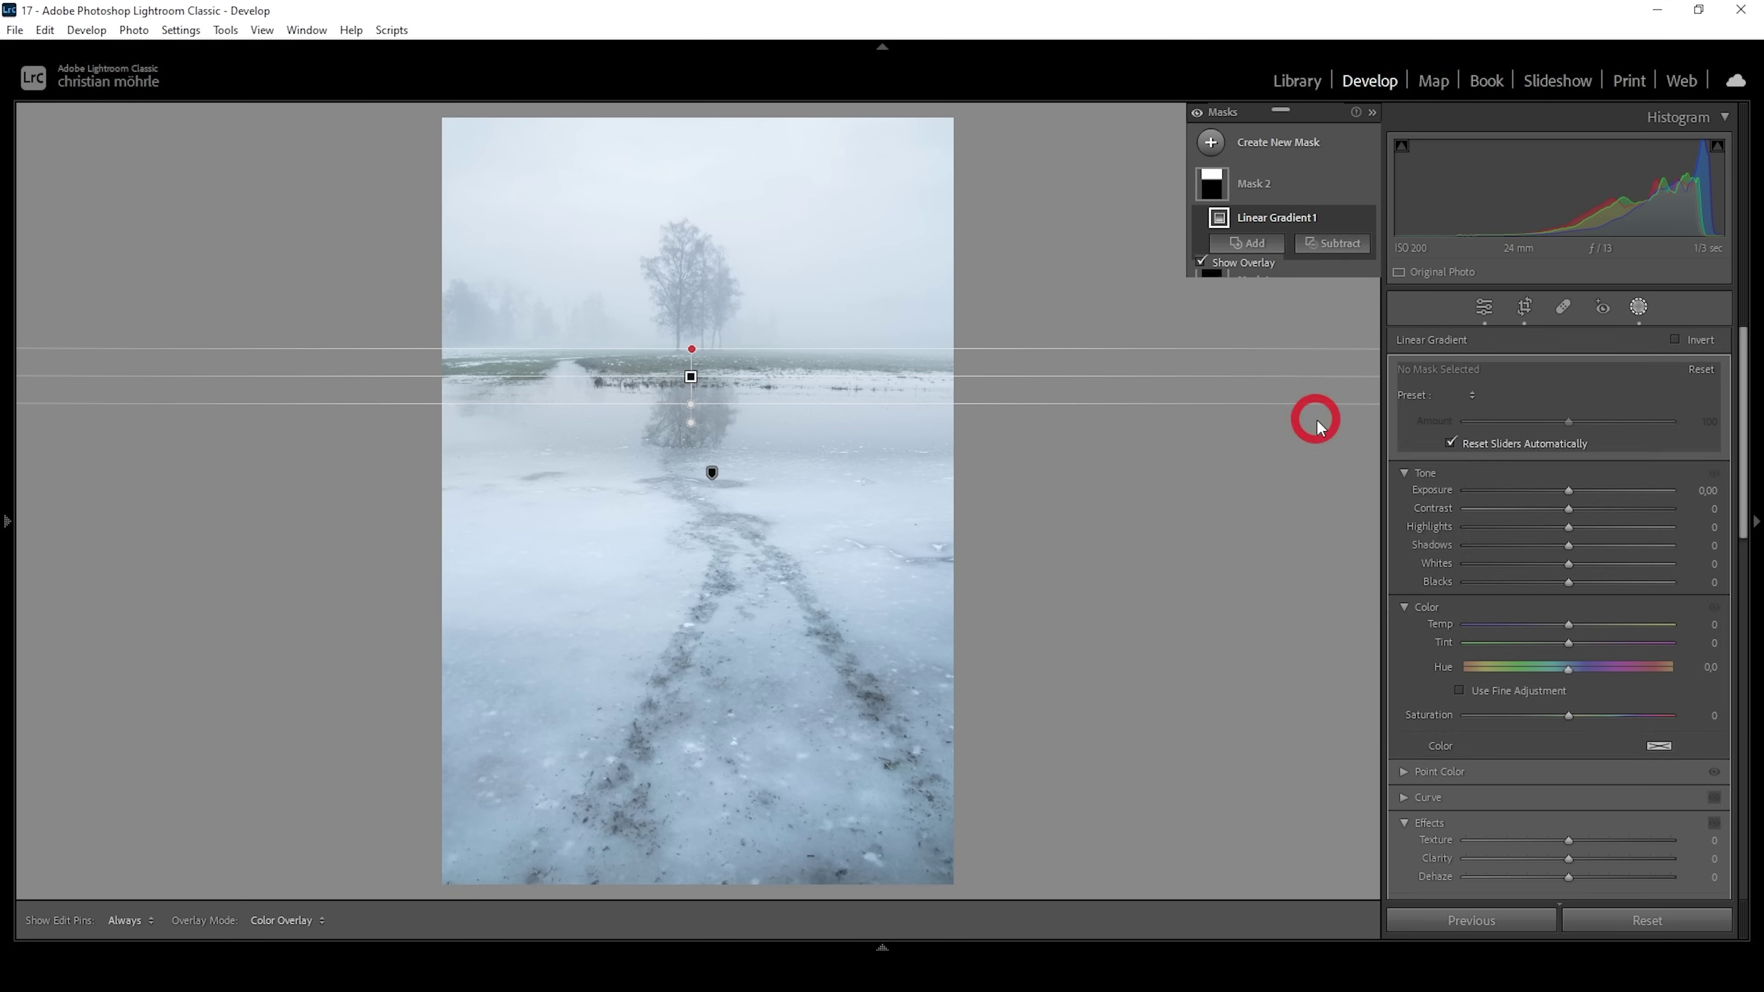
click(680, 309)
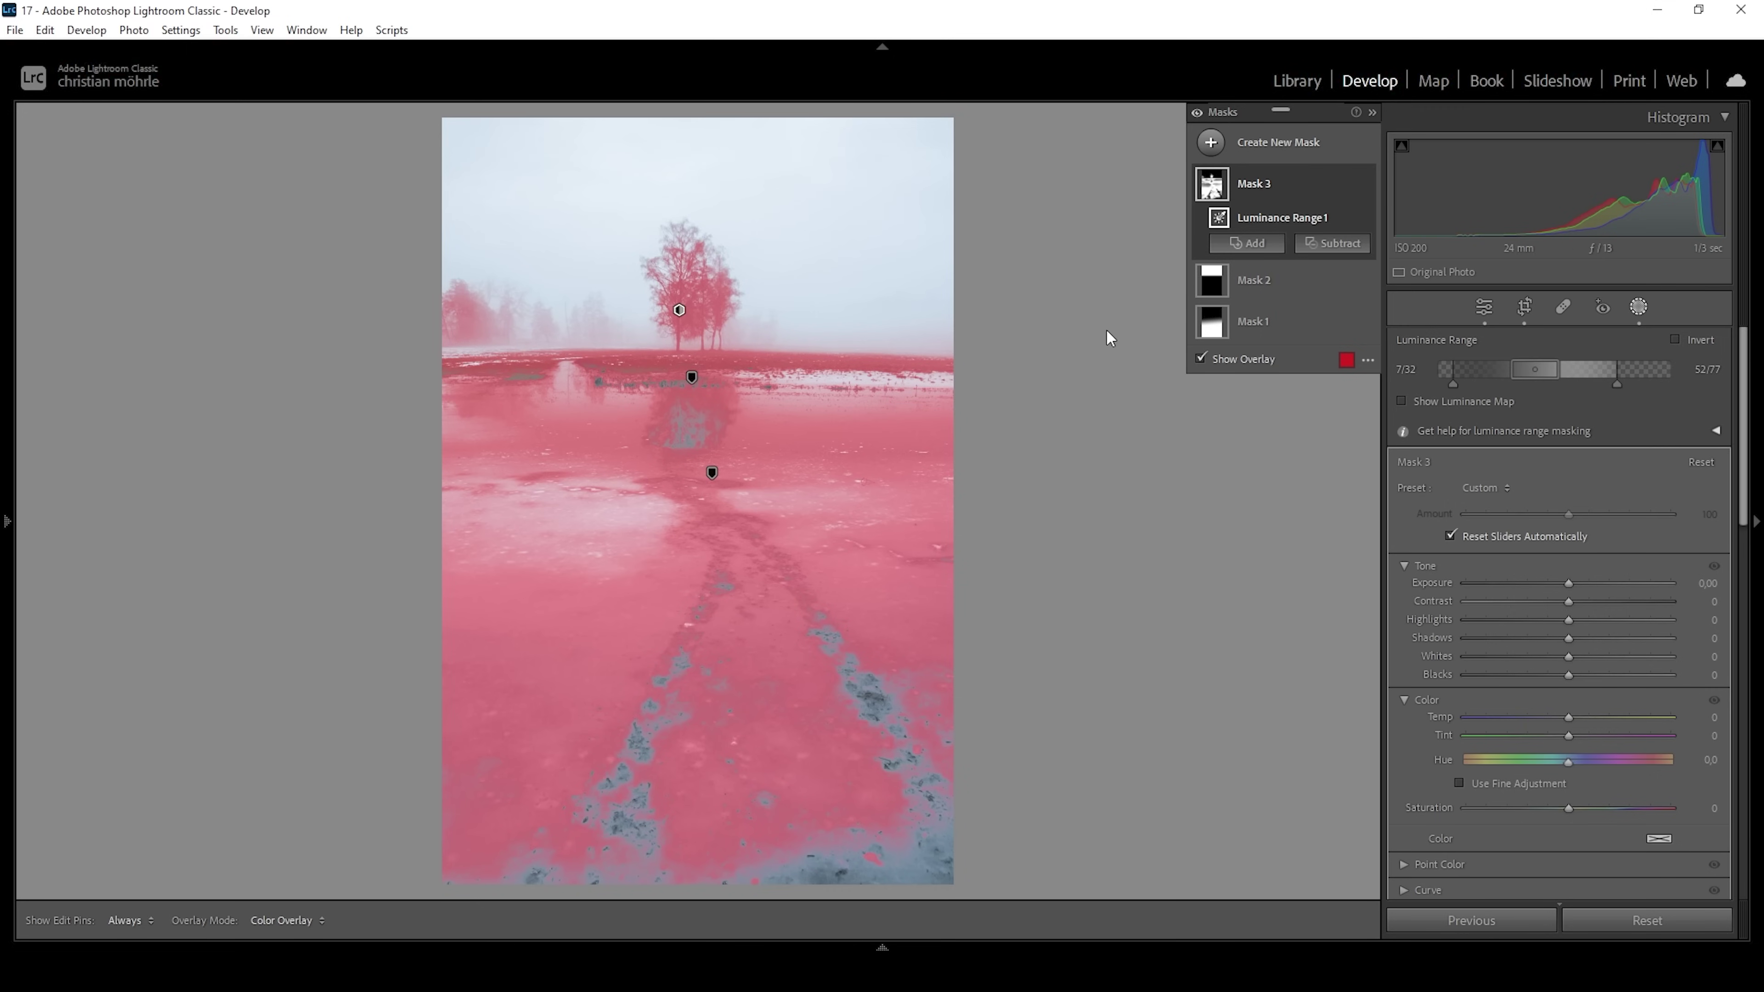
Subtract a horizontal linear gradient from the luminance mask to exclude the ice below the shoreline.
click(1346, 245)
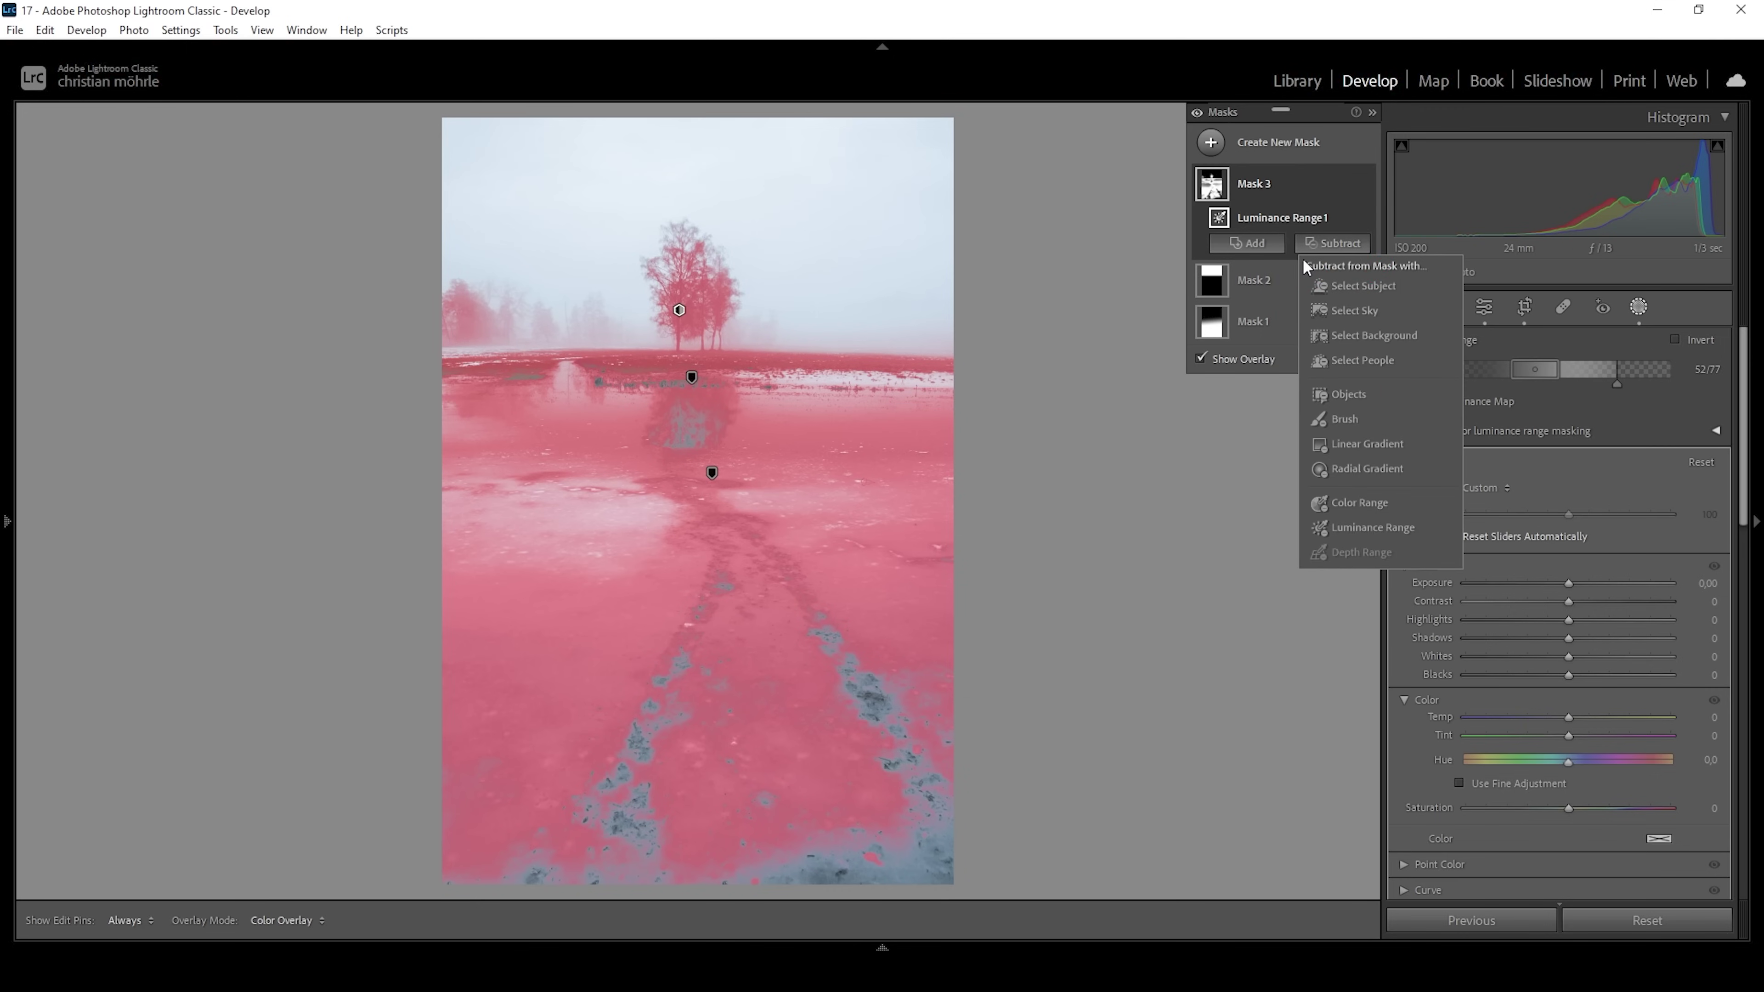
click(1341, 445)
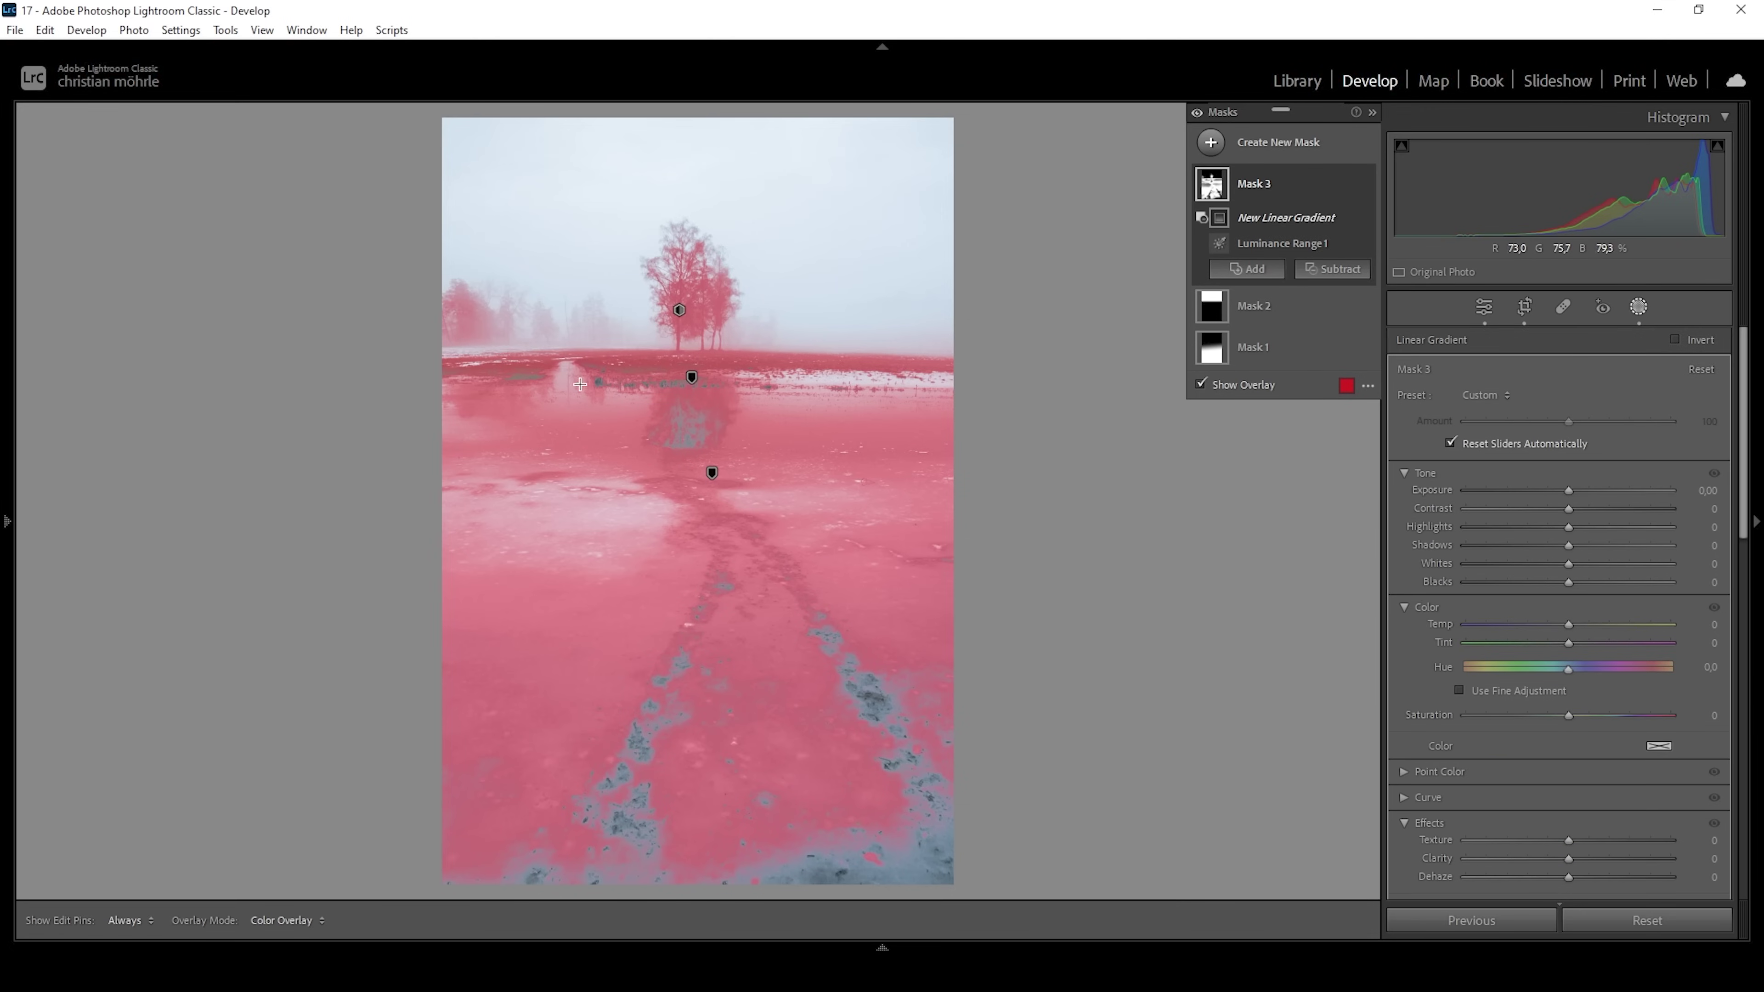
mouse_move(684, 380)
mouse_down()
mouse_move(681, 326)
mouse_move(687, 392)
mouse_up()
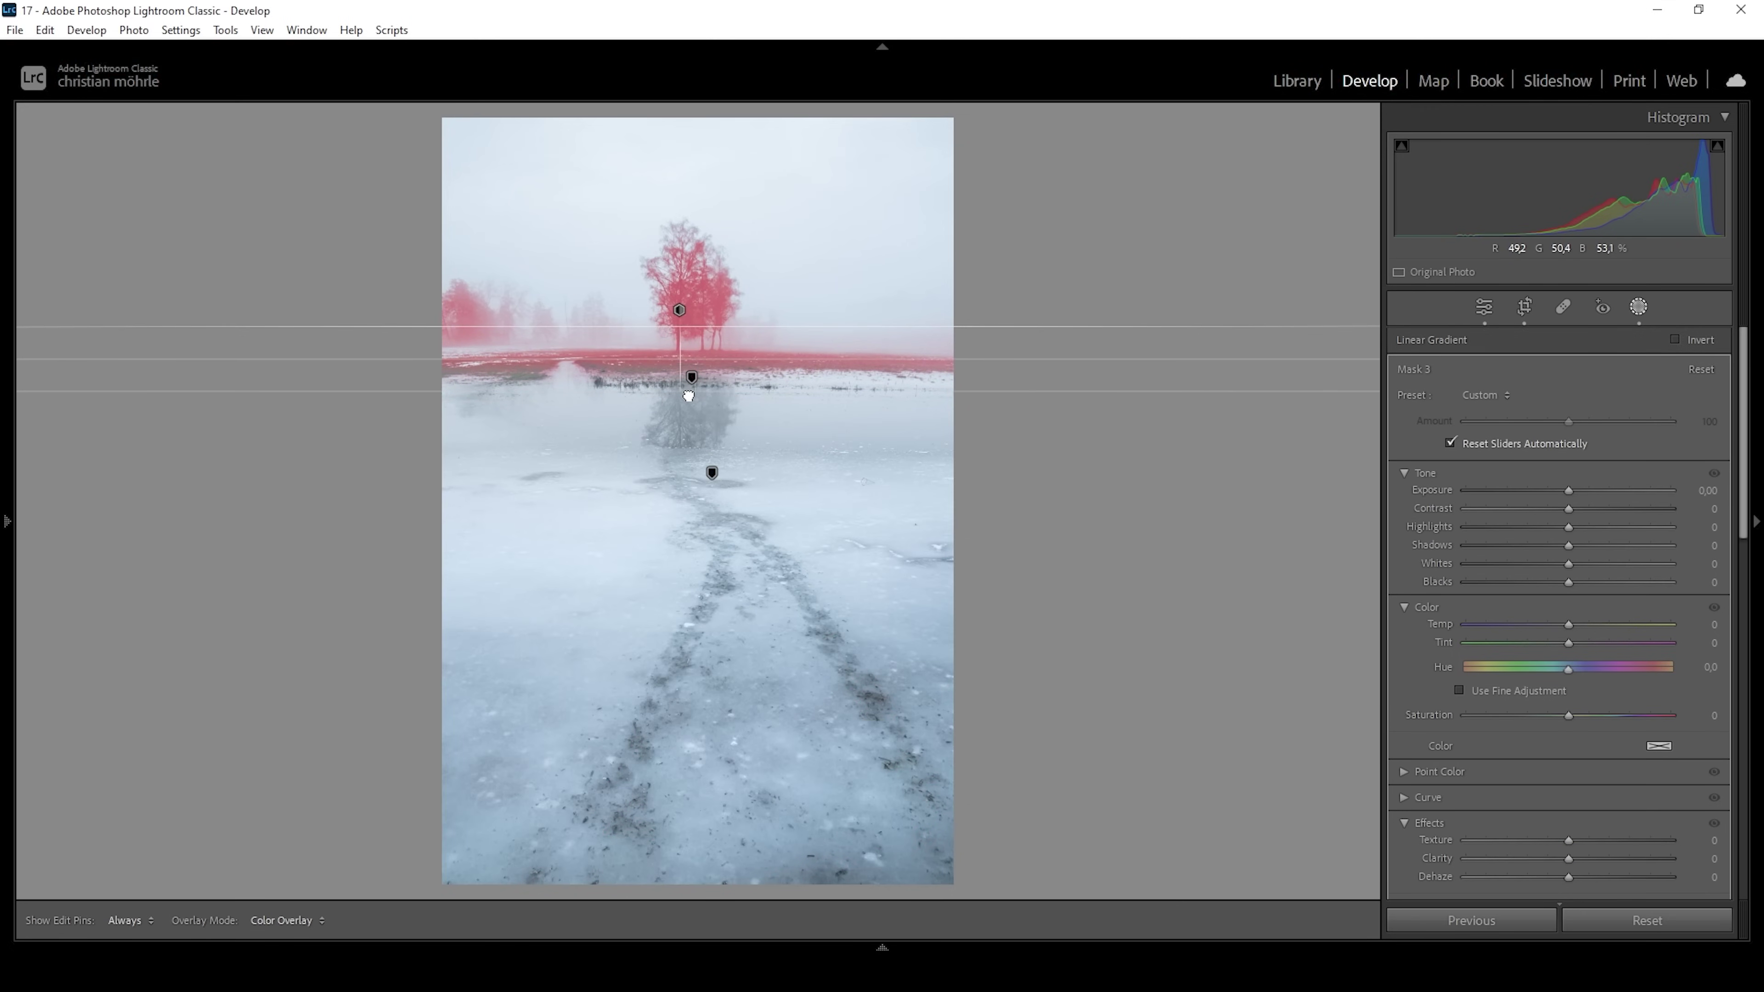
click(677, 323)
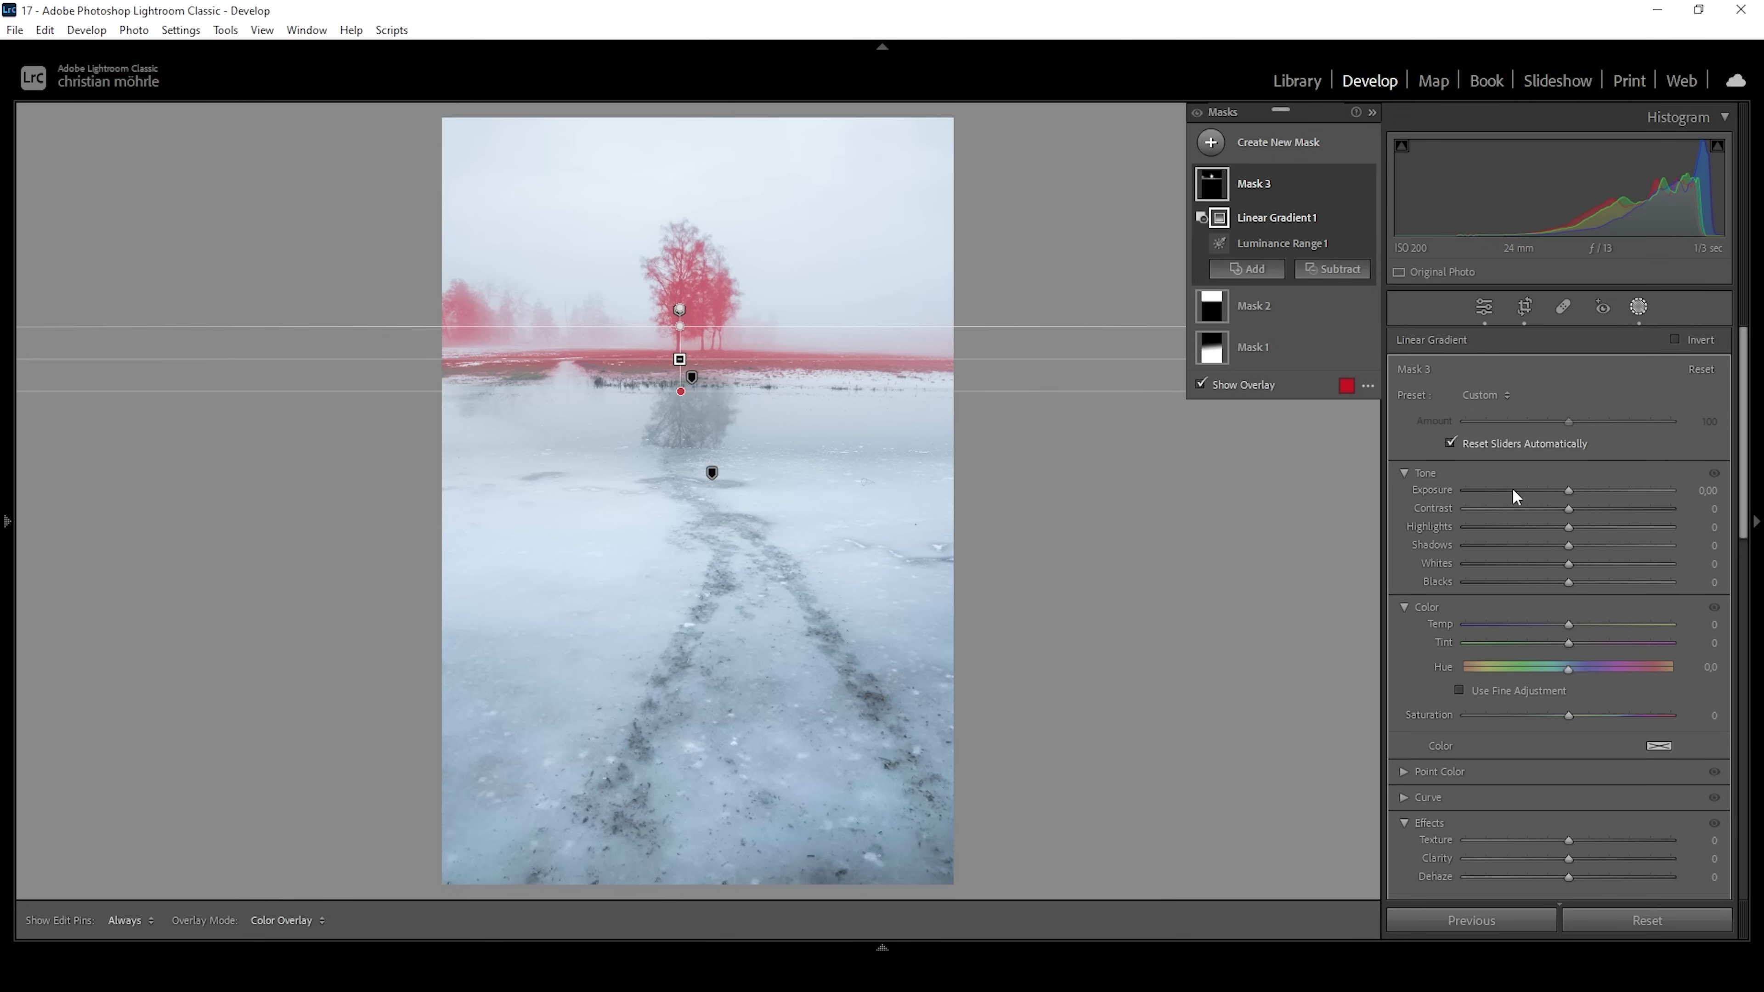
Set the tree mask's Exposure to -0.39 and Saturation to -16.
drag(1568, 490, 1561, 496)
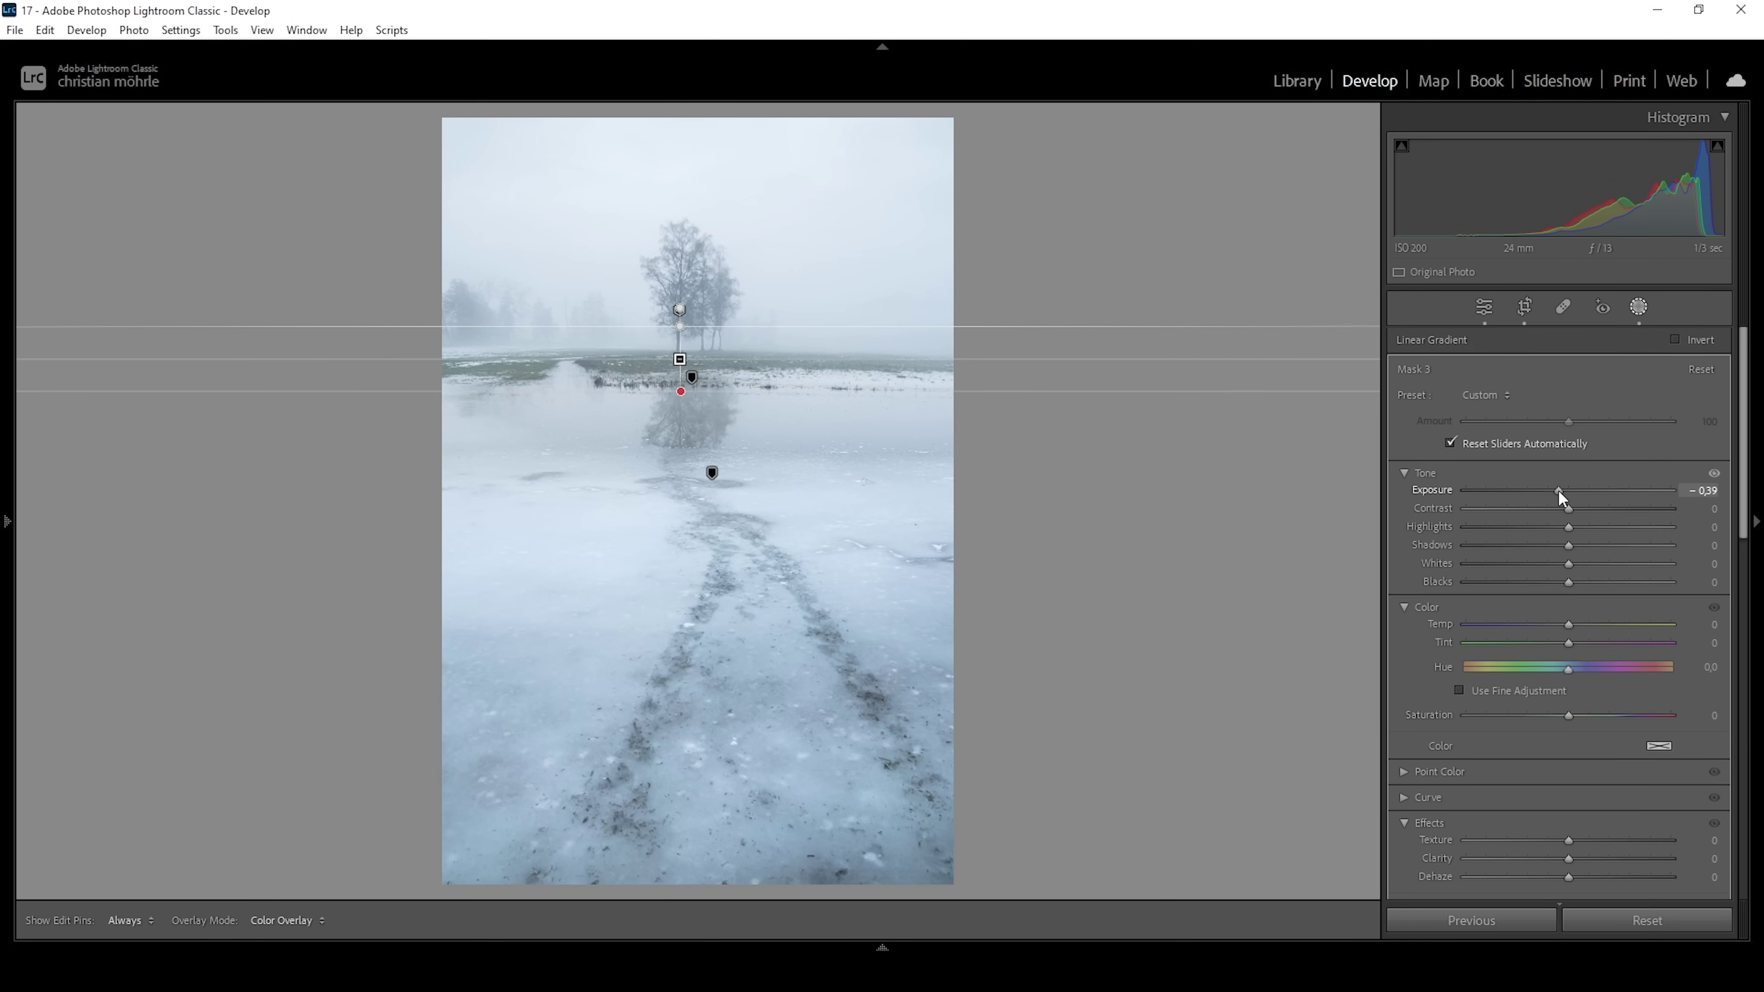
drag(1560, 495, 1560, 494)
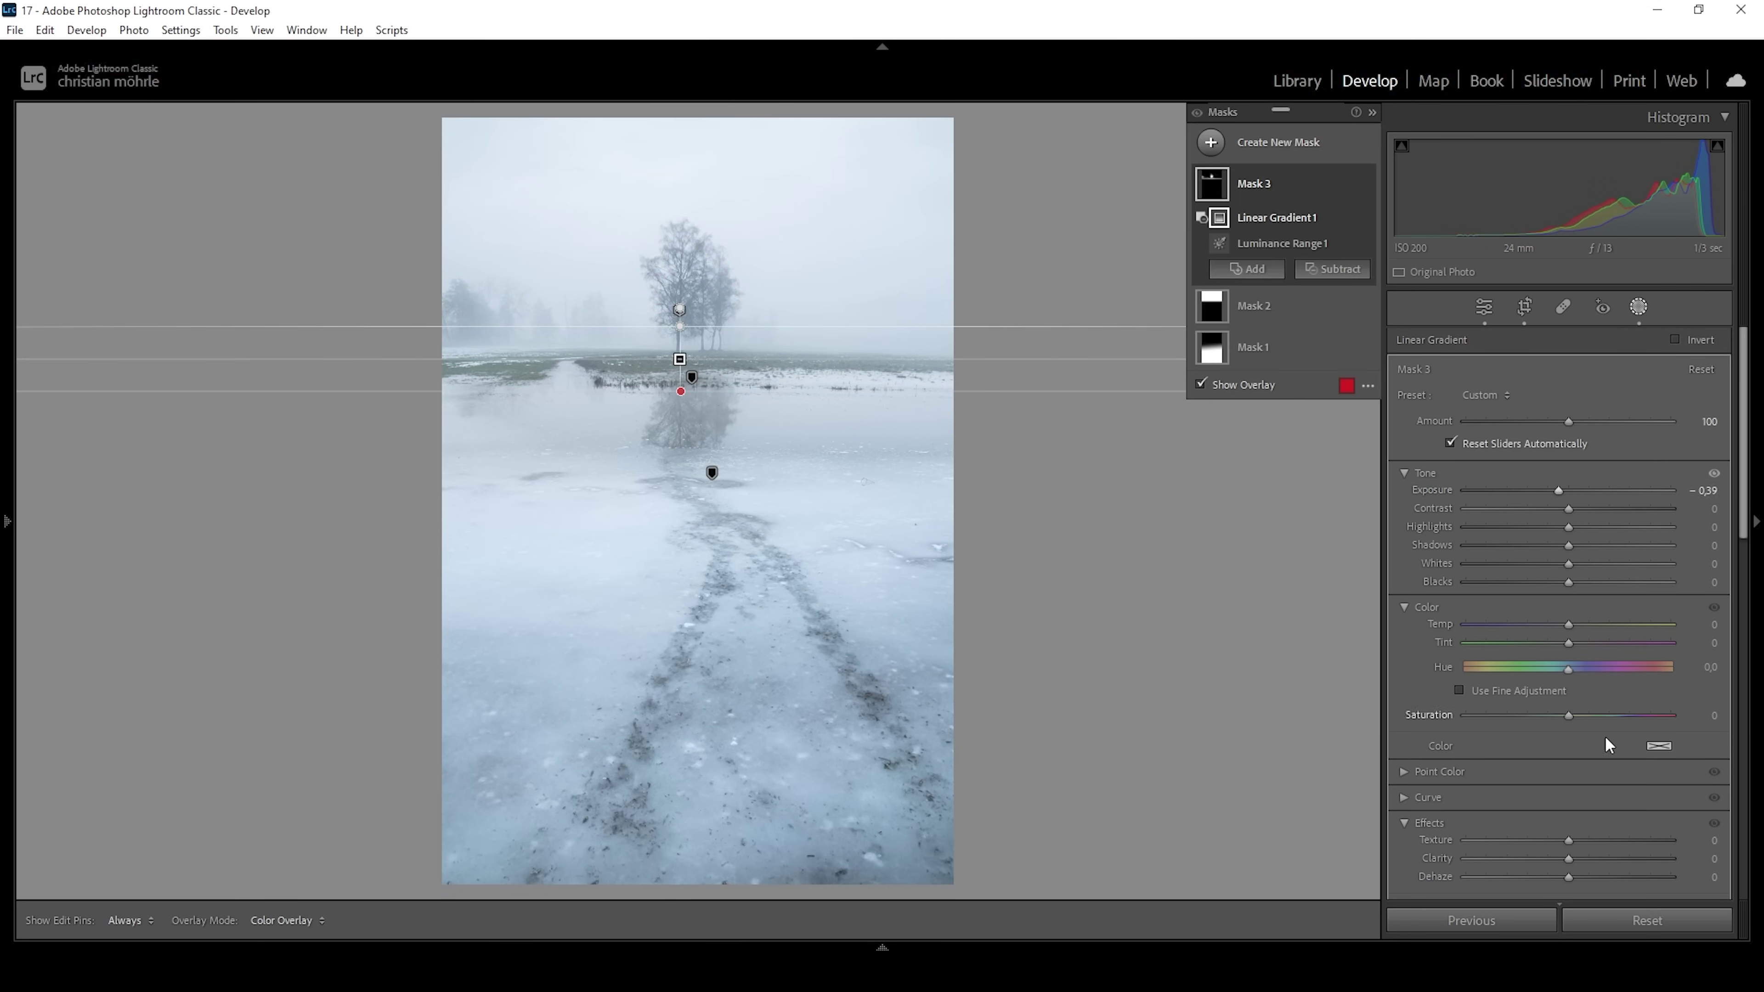
drag(1569, 717, 1553, 719)
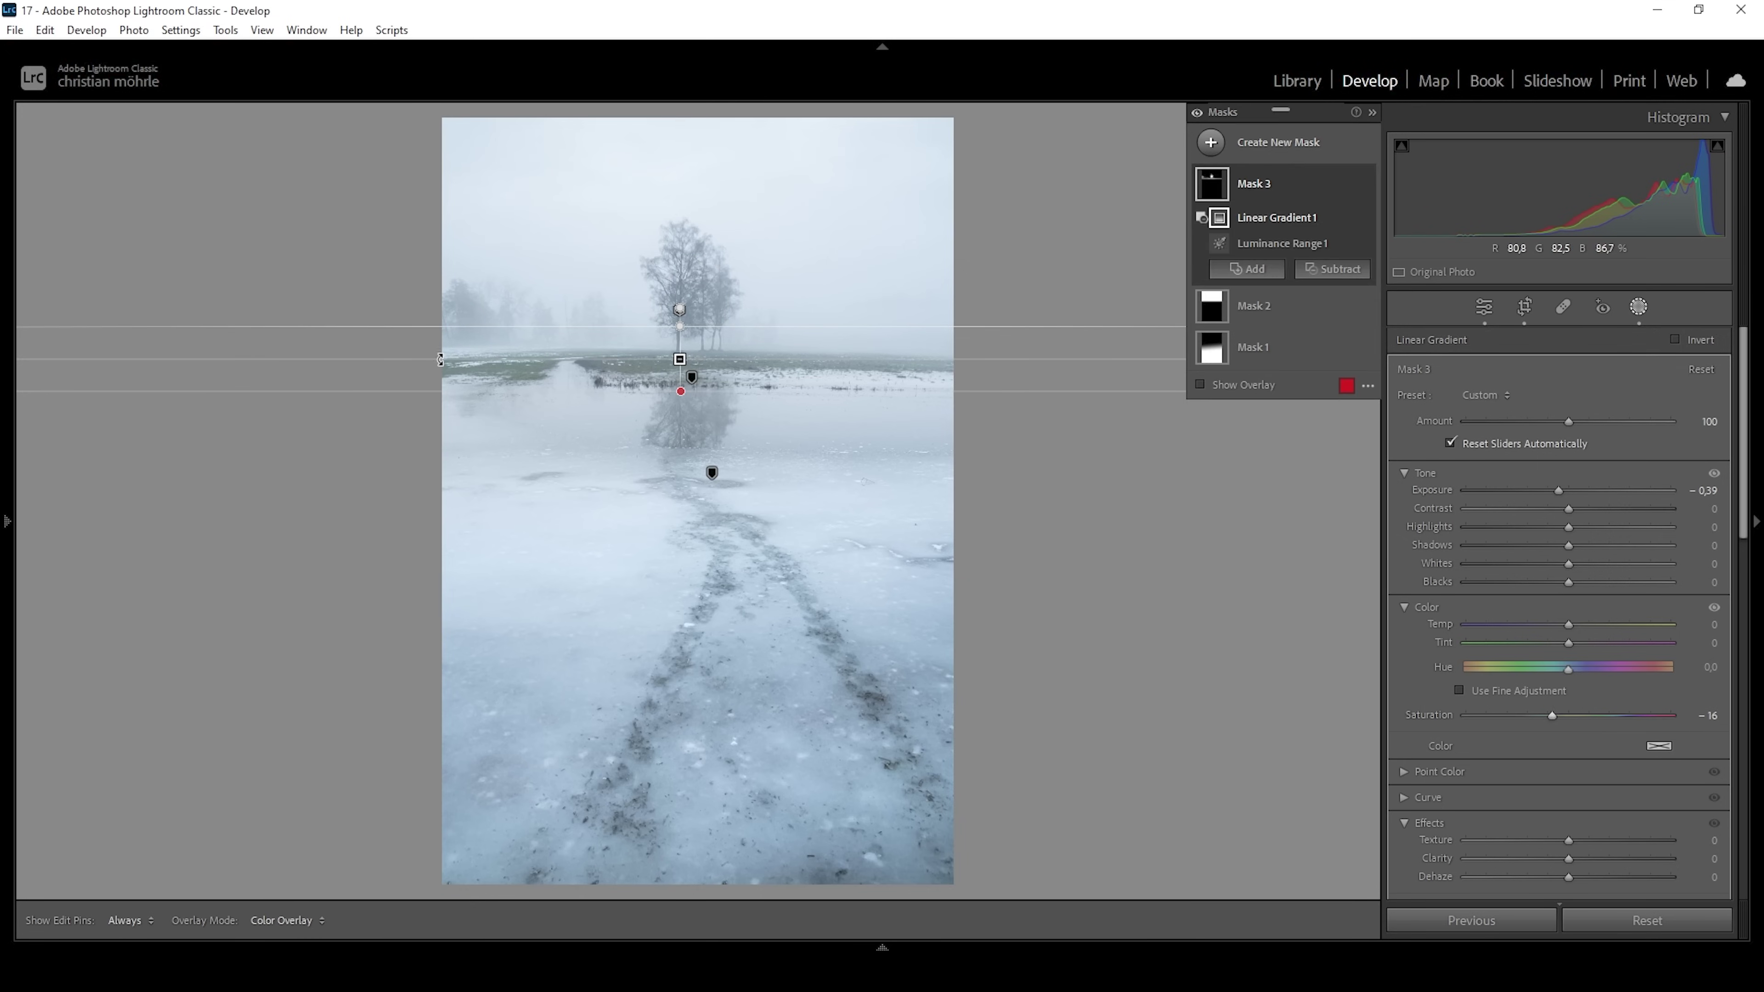
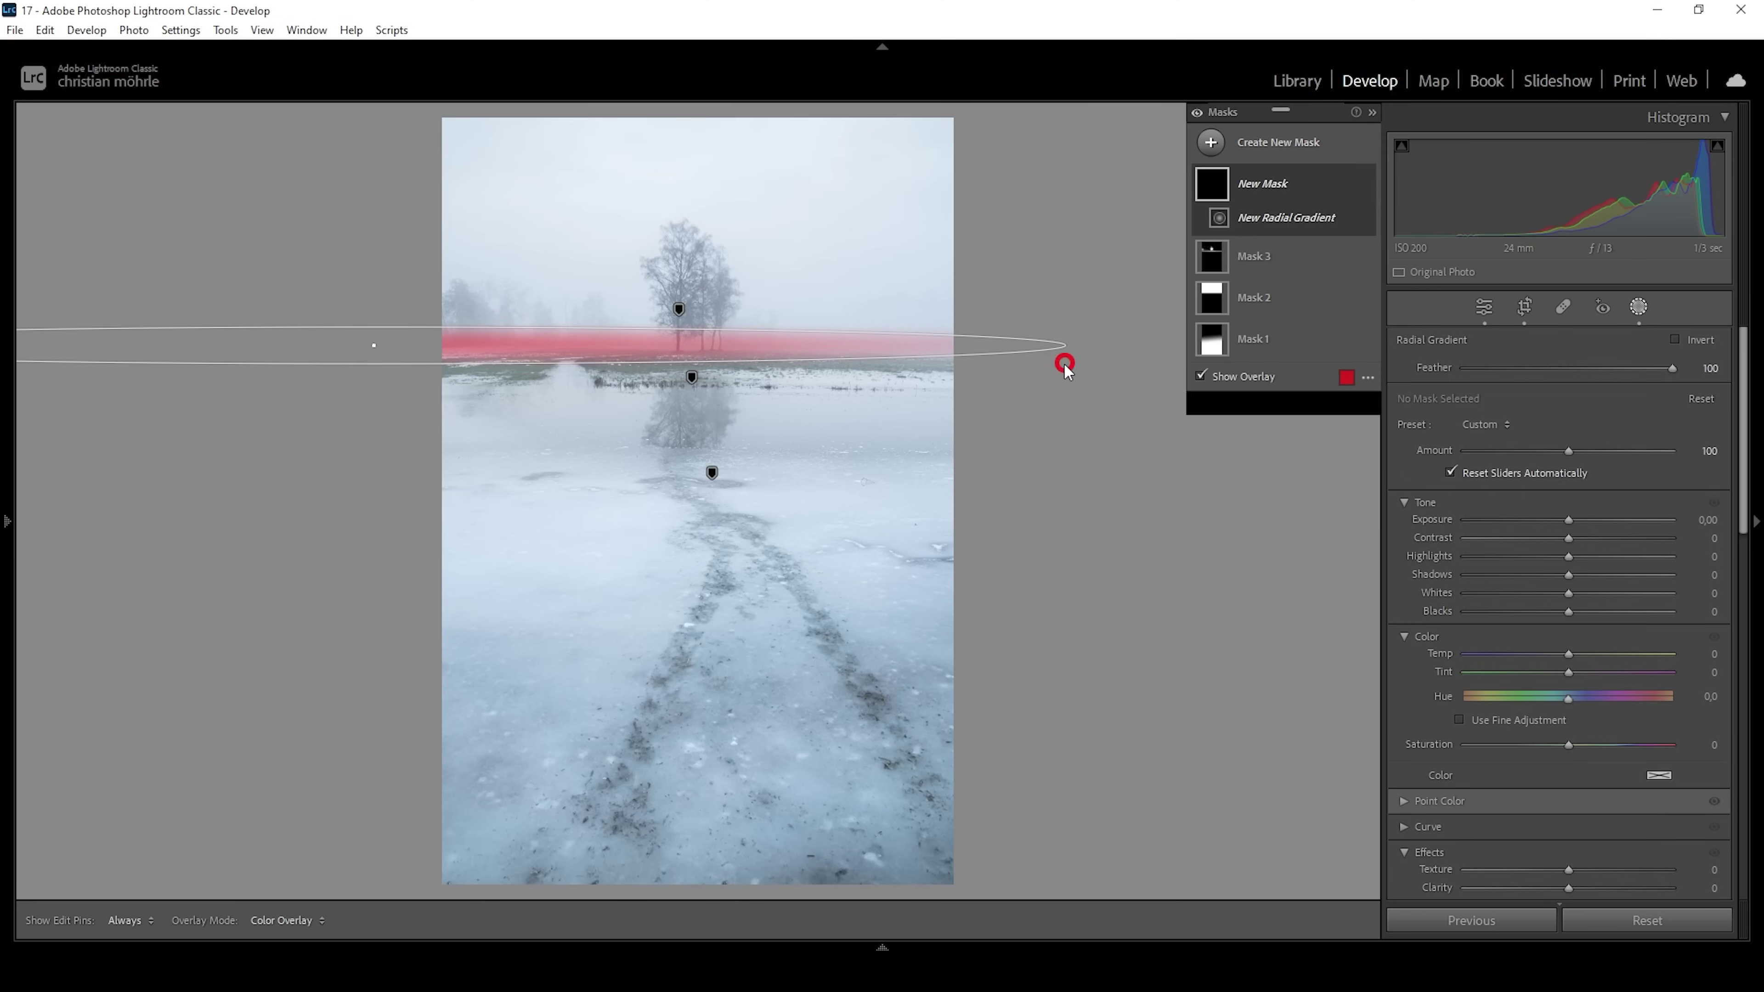
Place a wide, flat radial gradient mask over the fog along the shoreline and set its Blacks to 100 and Dehaze to -72.
drag(389, 345, 696, 322)
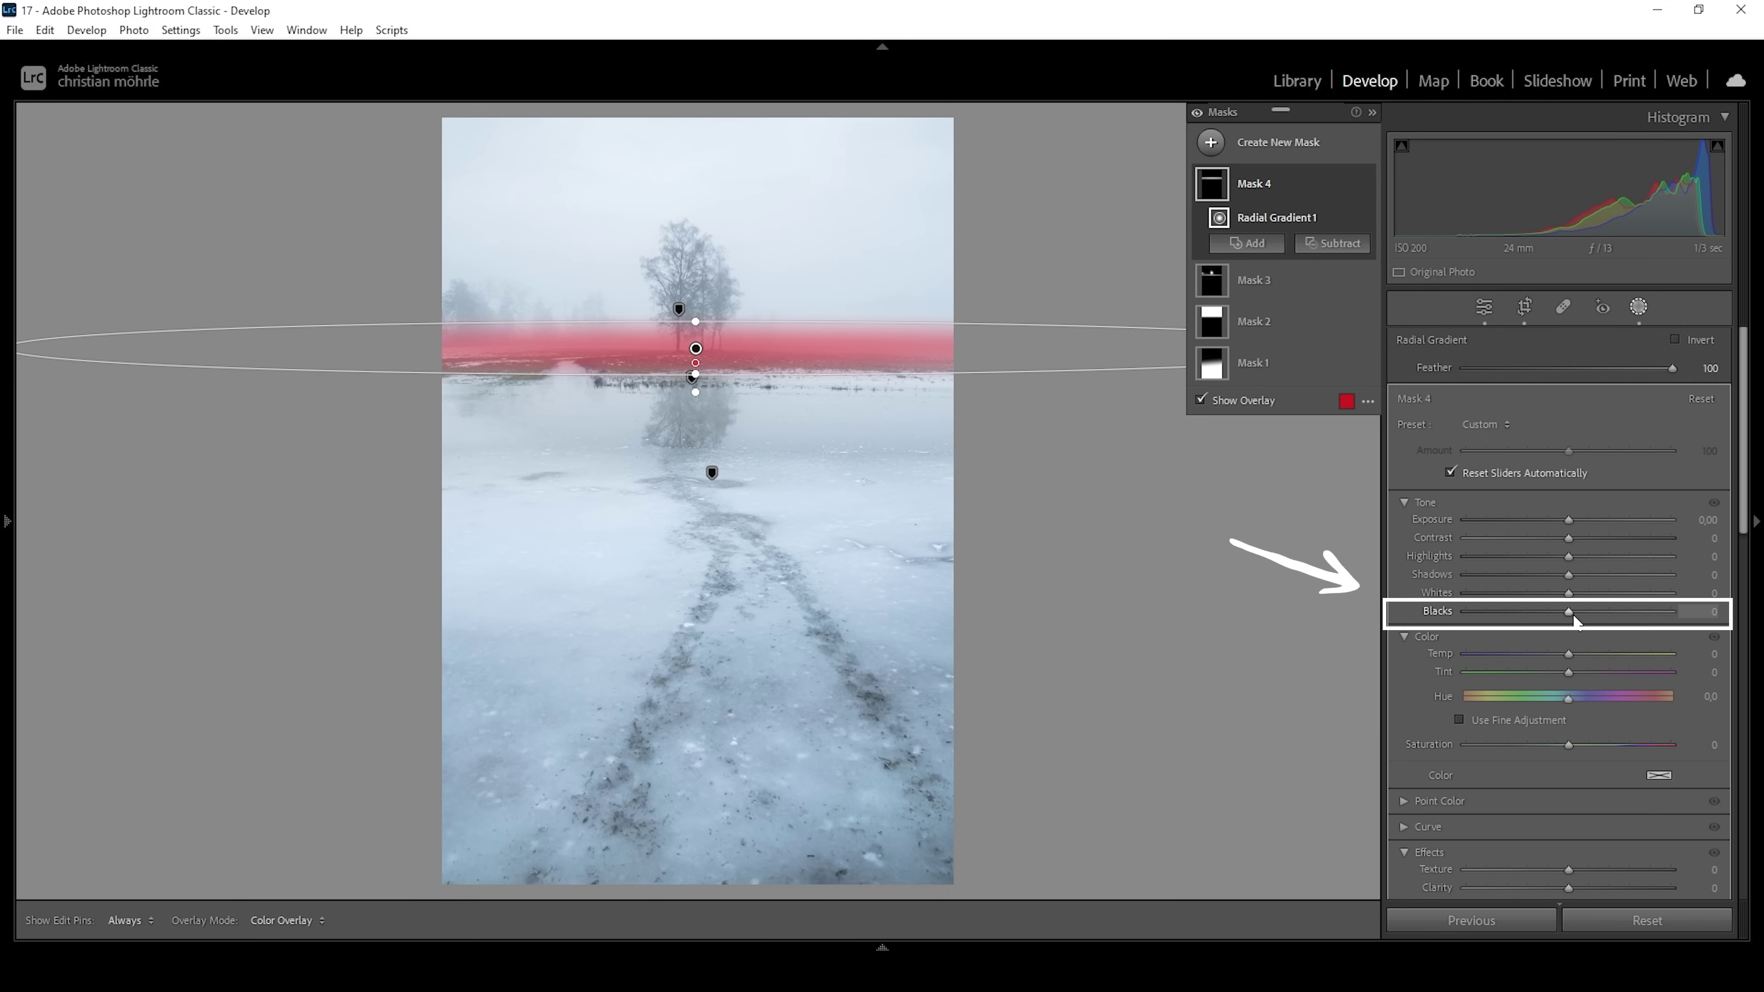
drag(1571, 613, 1672, 612)
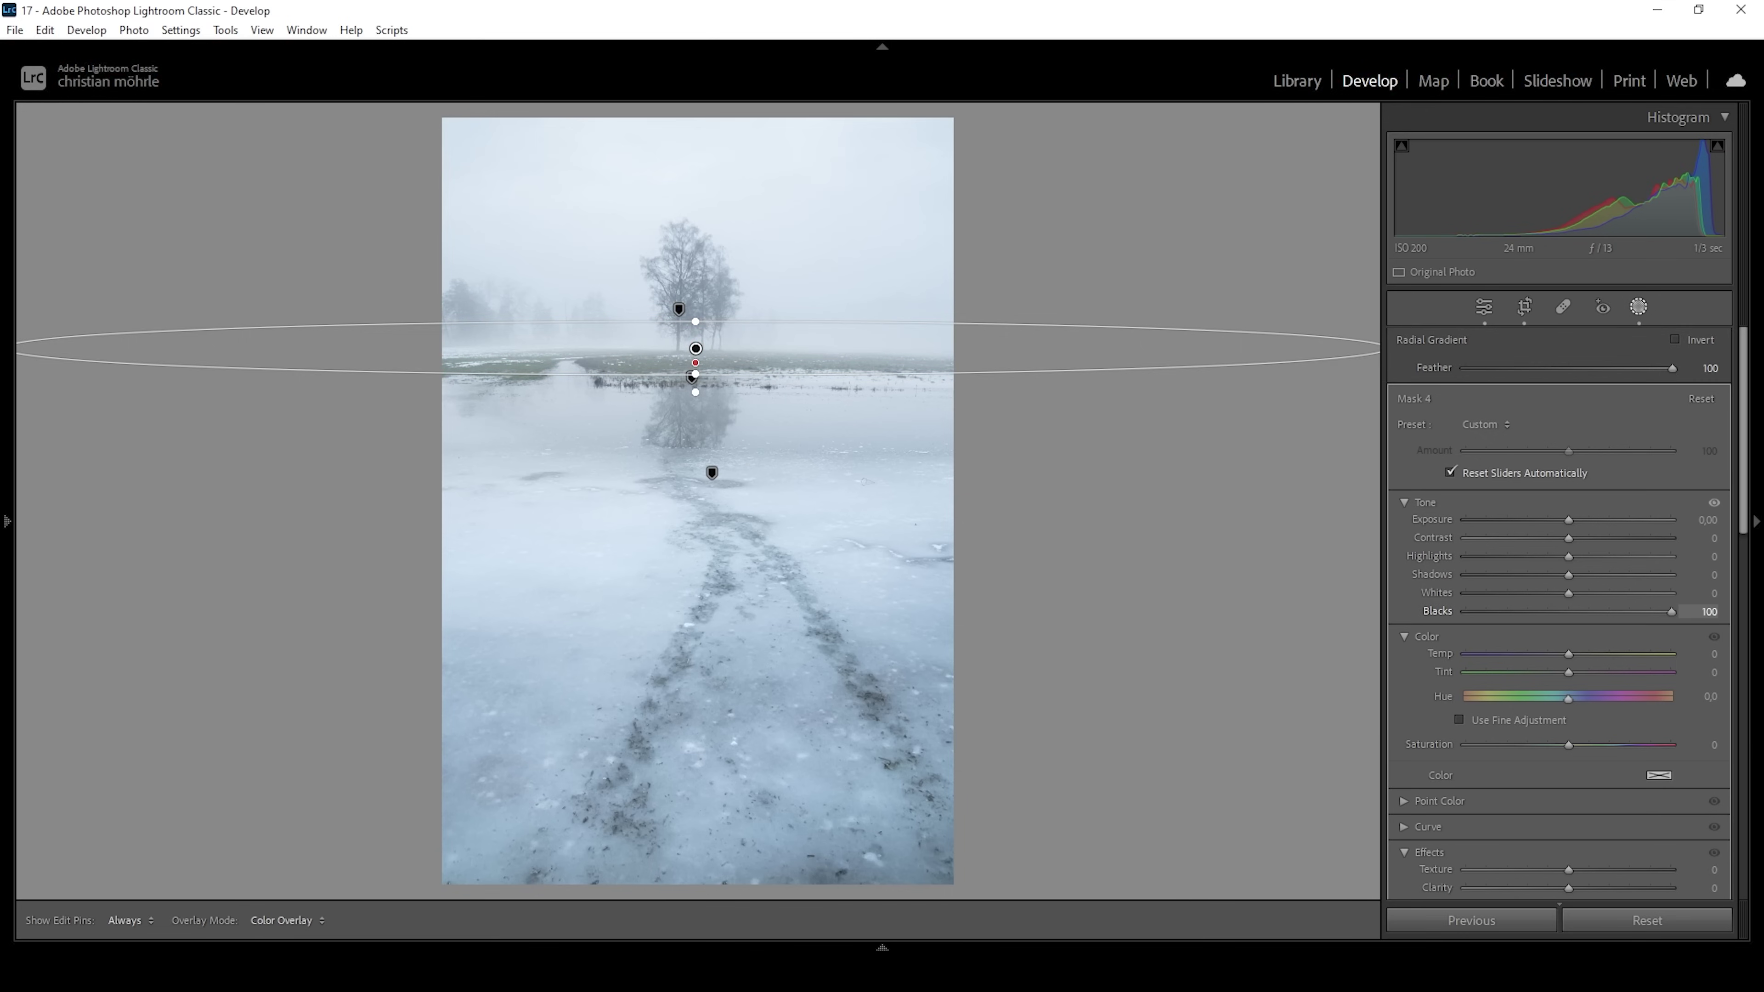
drag(1741, 338, 1742, 482)
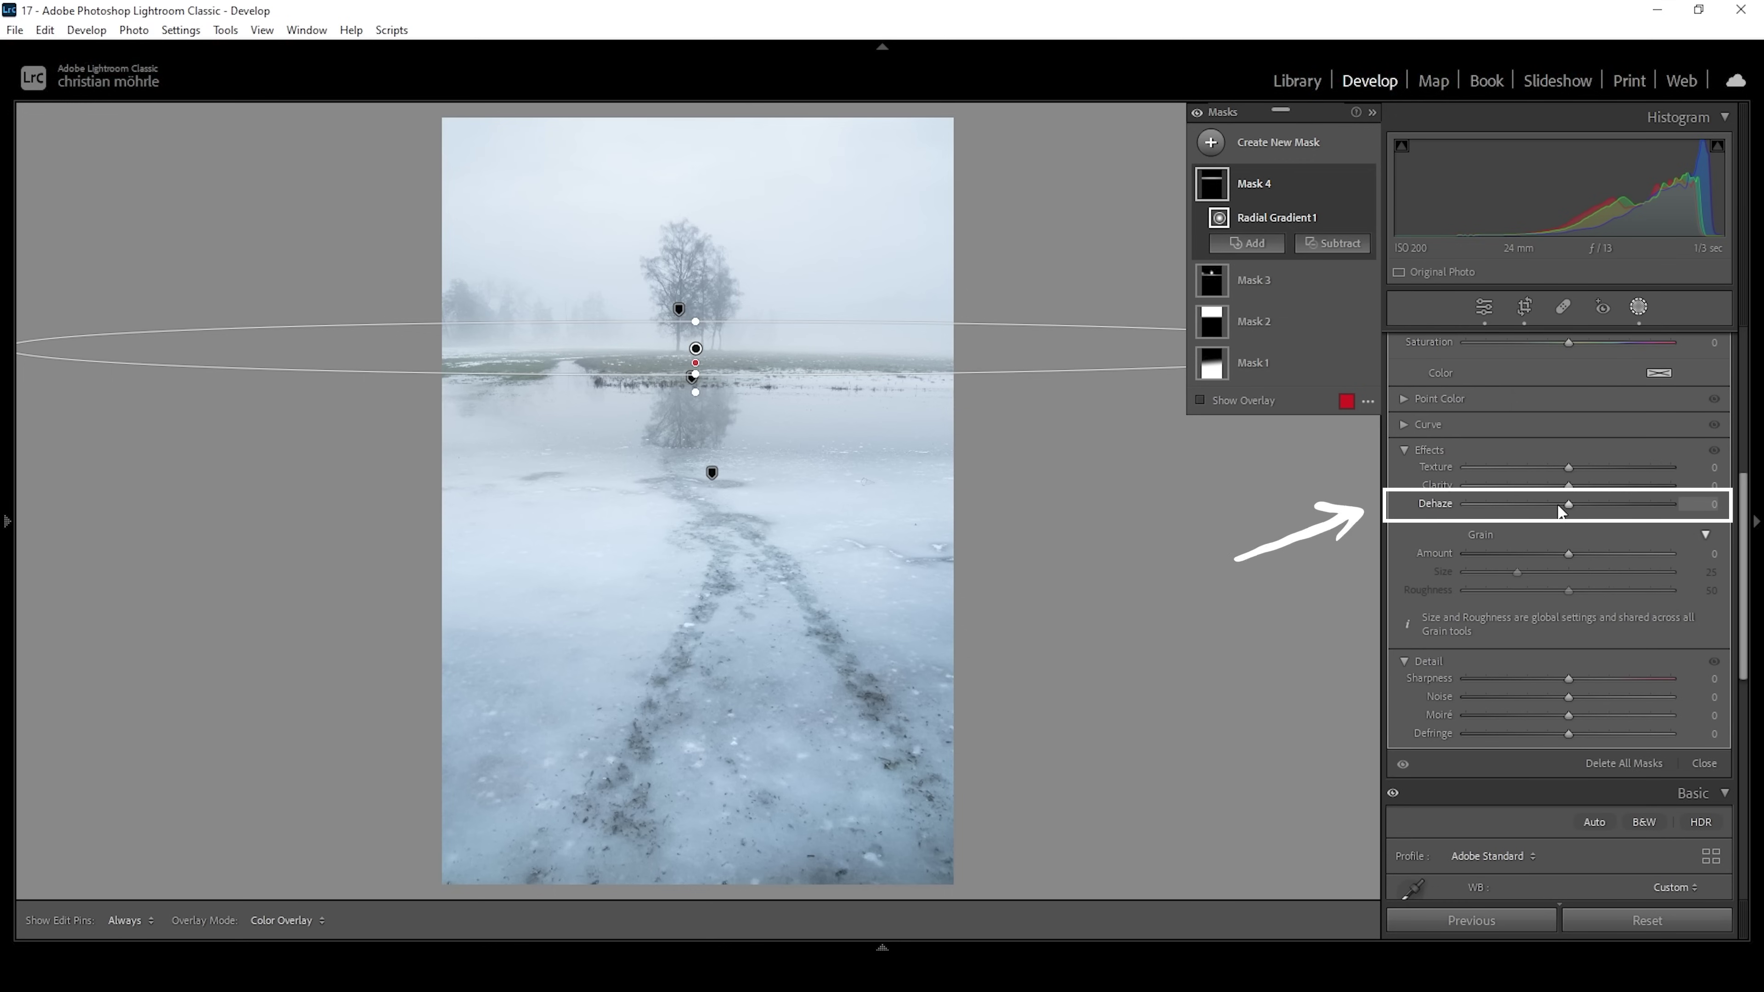
drag(1558, 510, 1487, 507)
Shift the shoreline radial gradient slightly, make it a little taller, and set its Exposure to -0.86.
drag(696, 350, 698, 352)
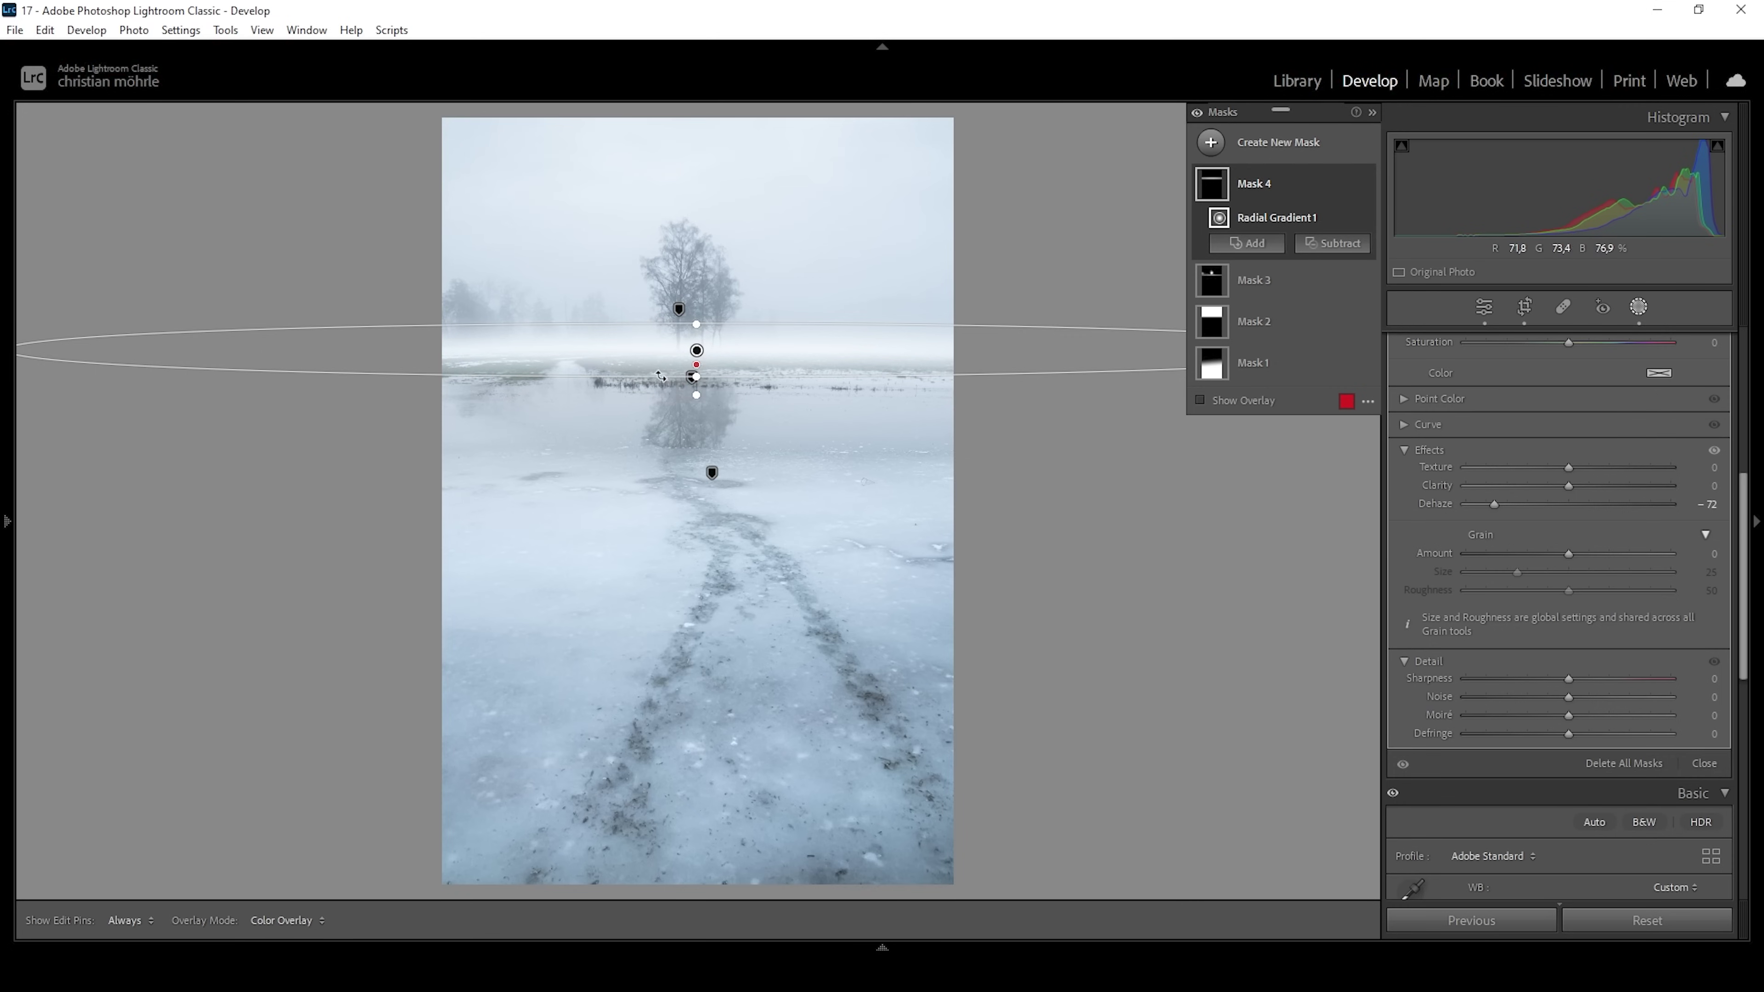
drag(697, 324, 700, 321)
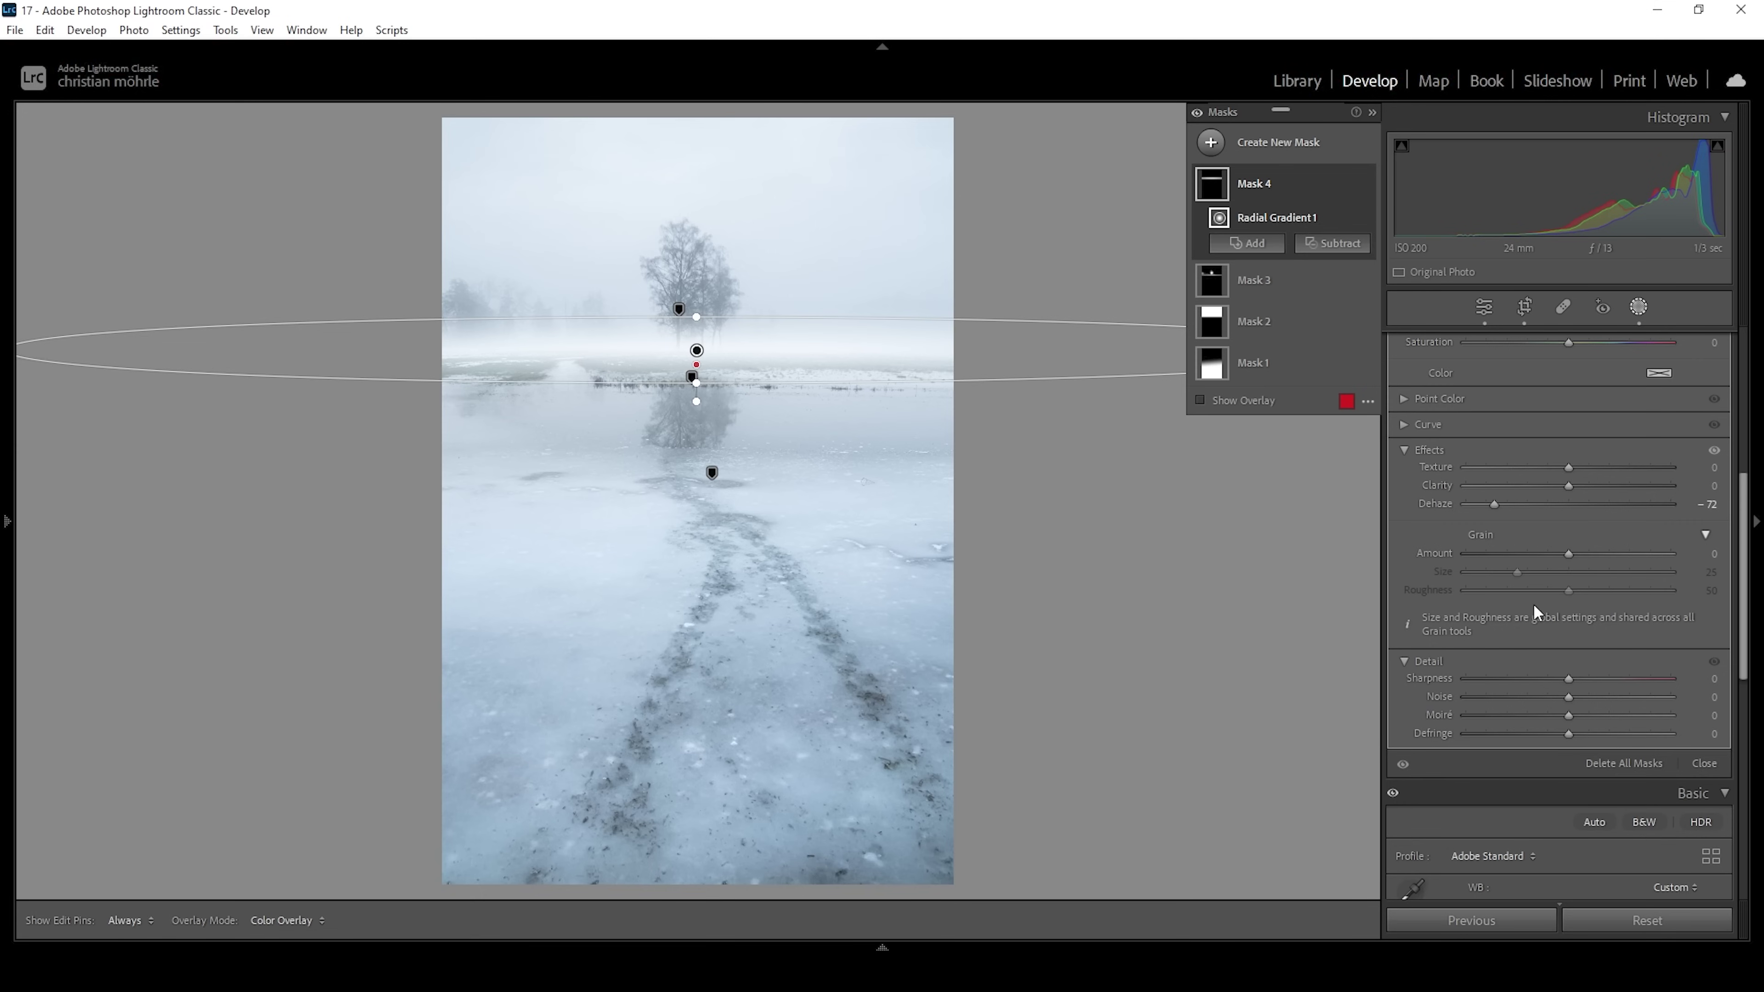
scroll(1579, 551, up, 5)
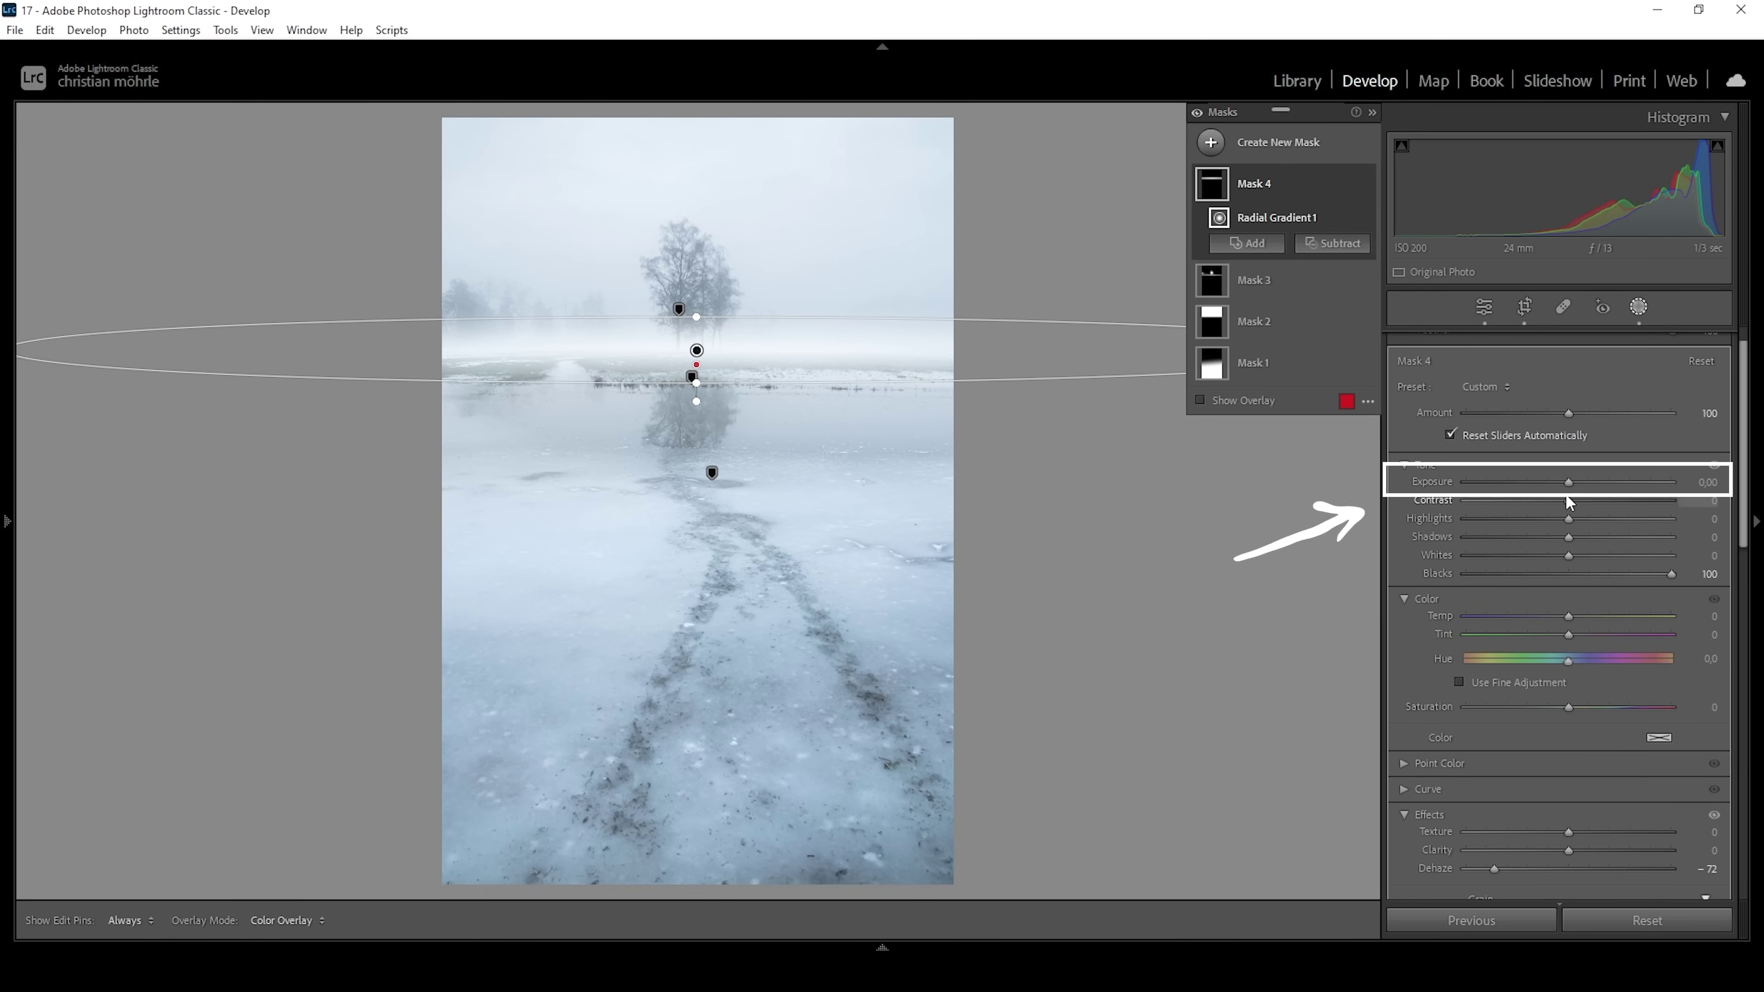
drag(1569, 482, 1554, 484)
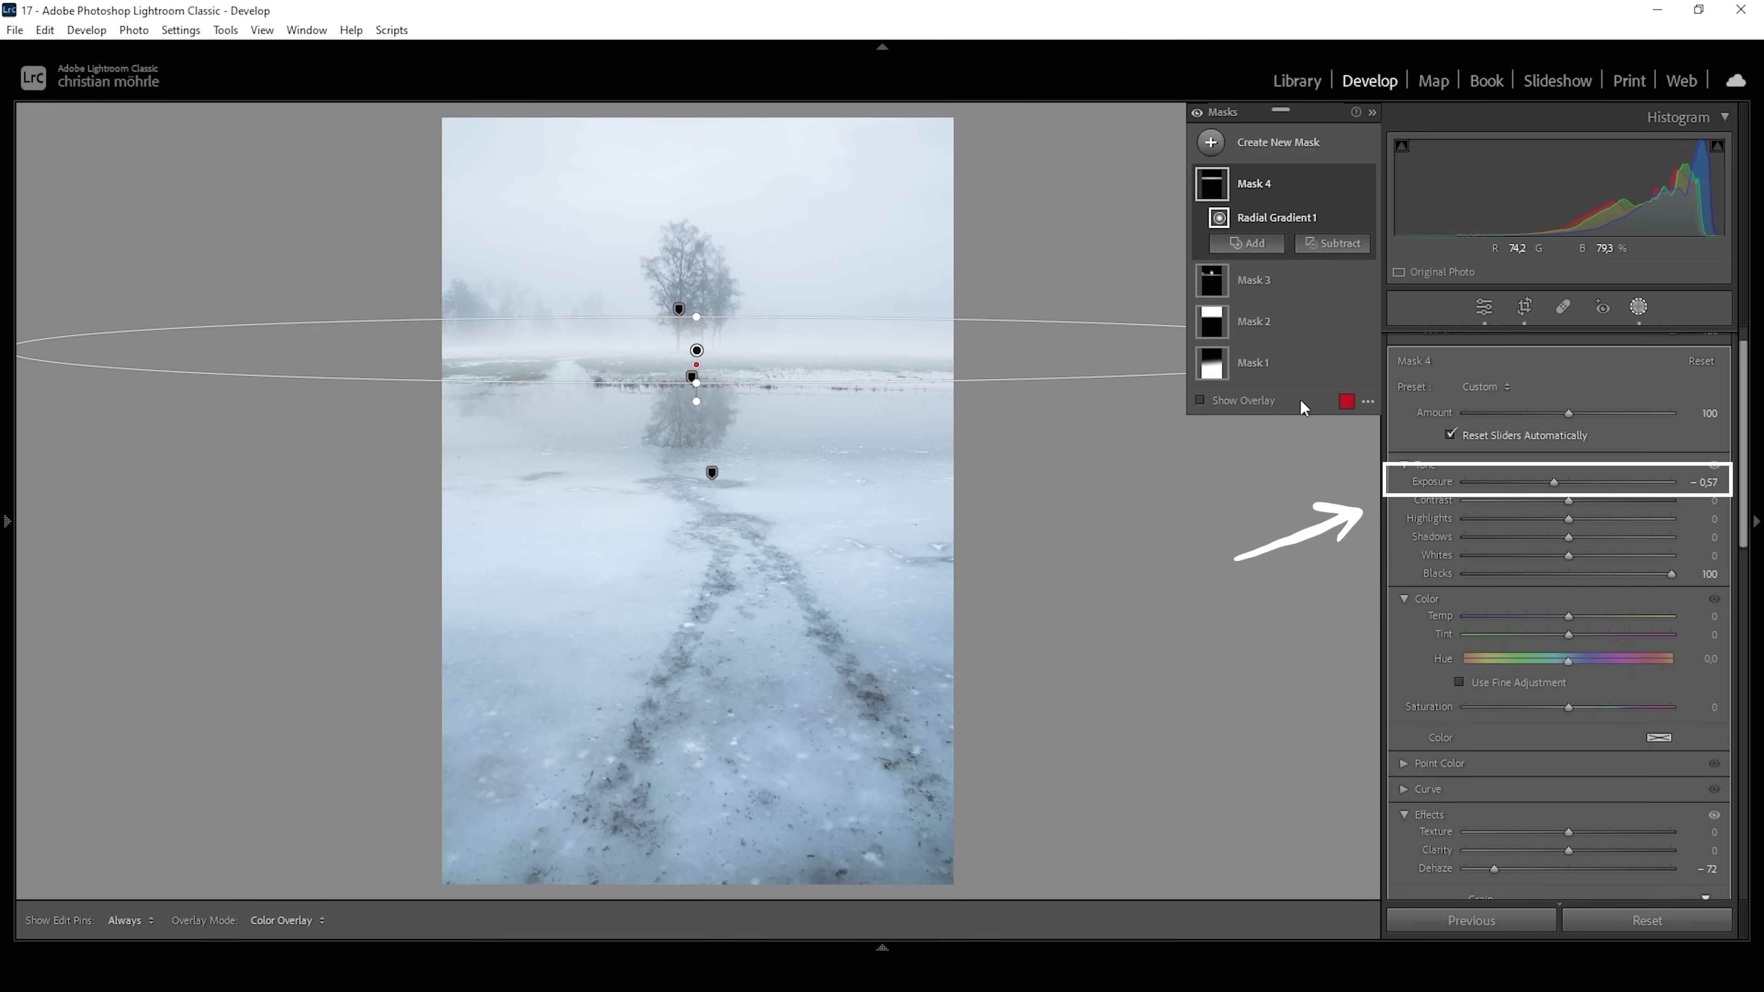
drag(1554, 480, 1545, 481)
Compare the photo with the shoreline fog mask switched off and on.
mouse_move(1234, 182)
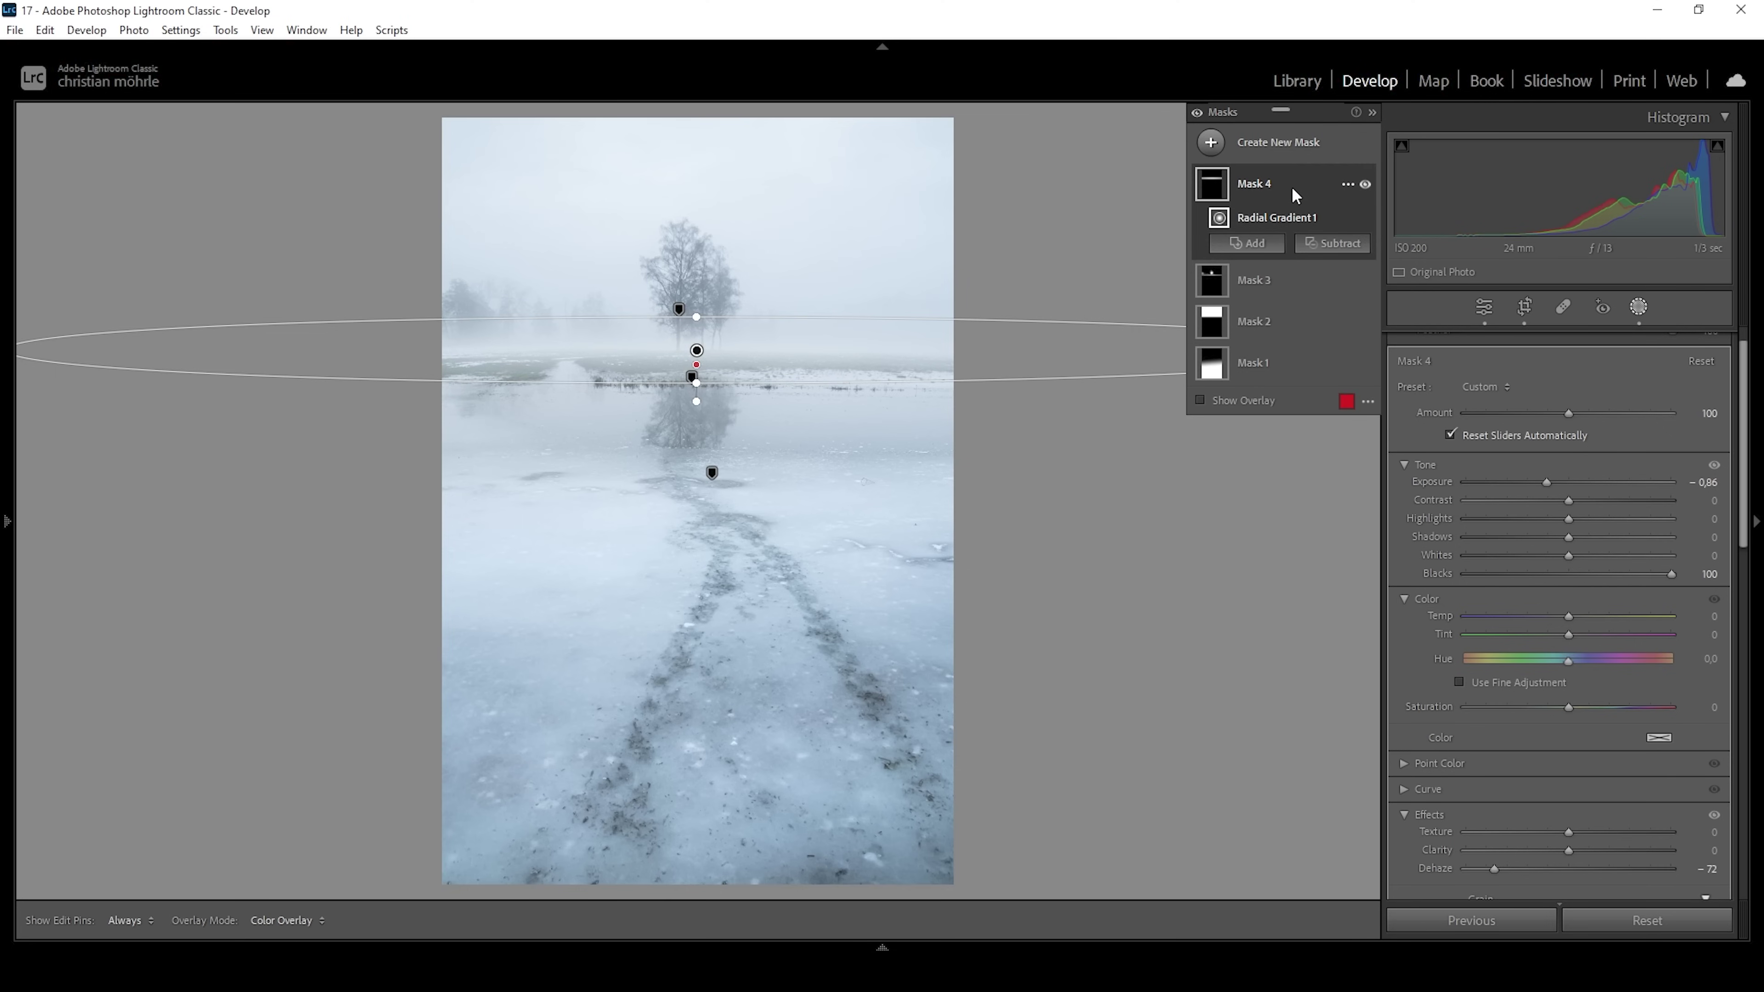
click(1365, 184)
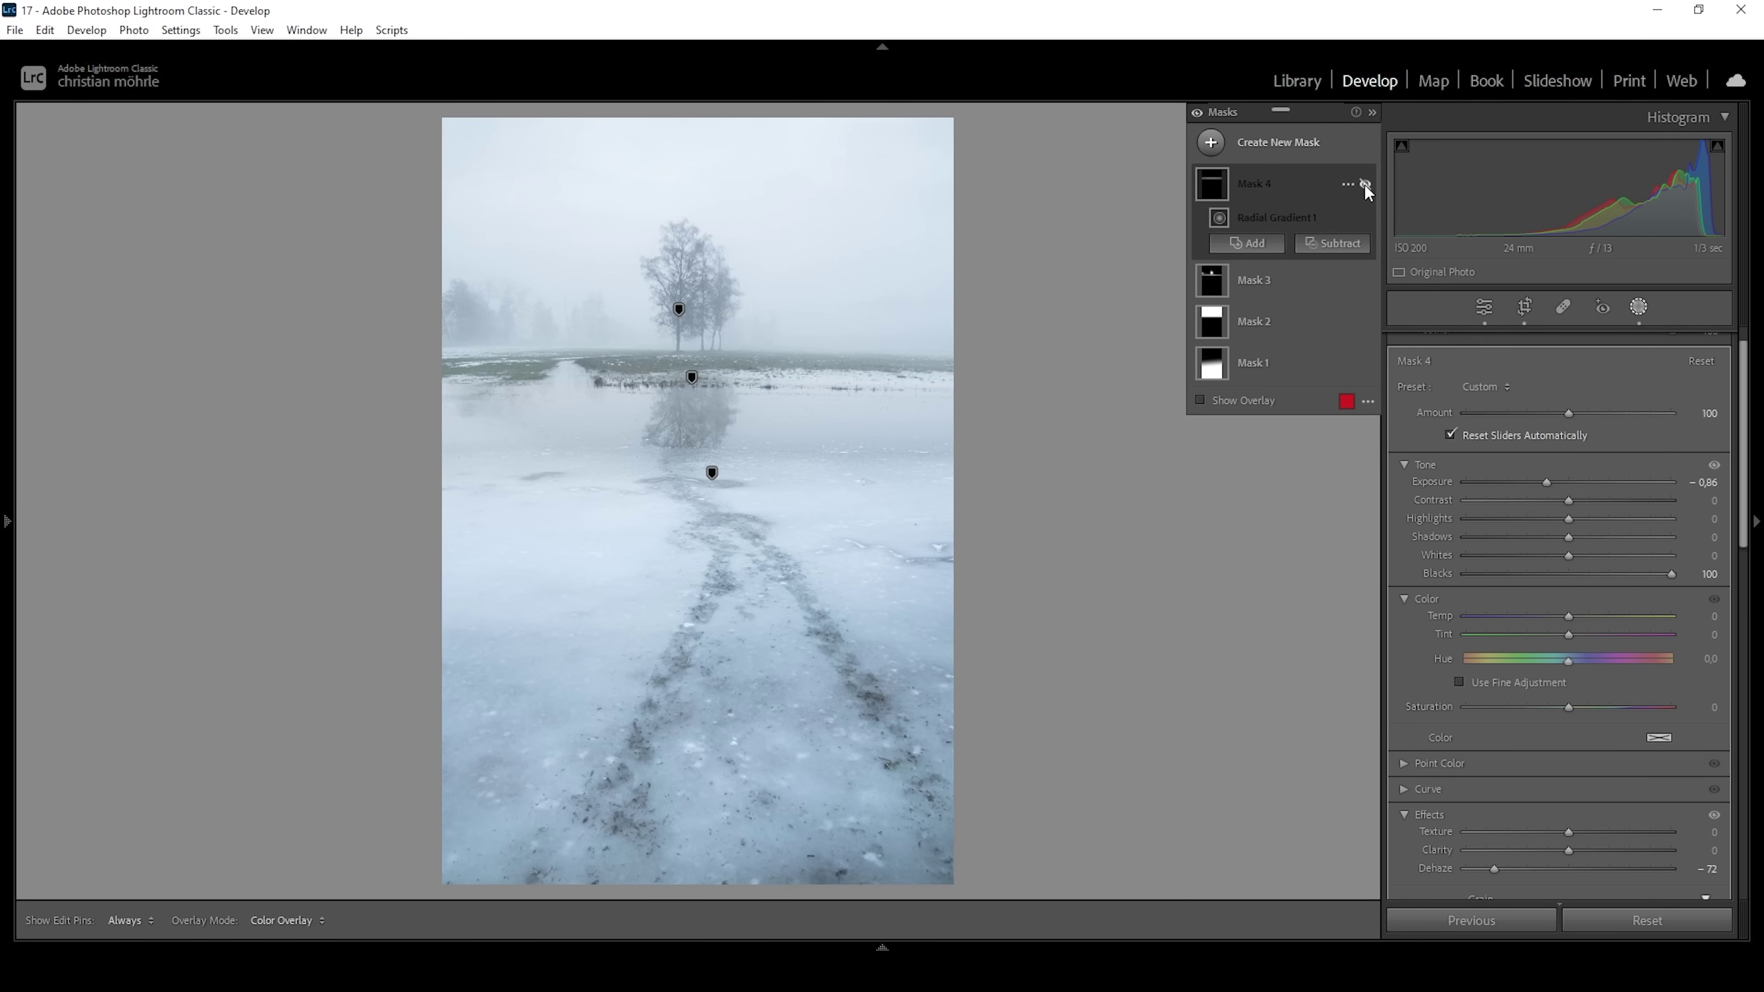
click(1364, 184)
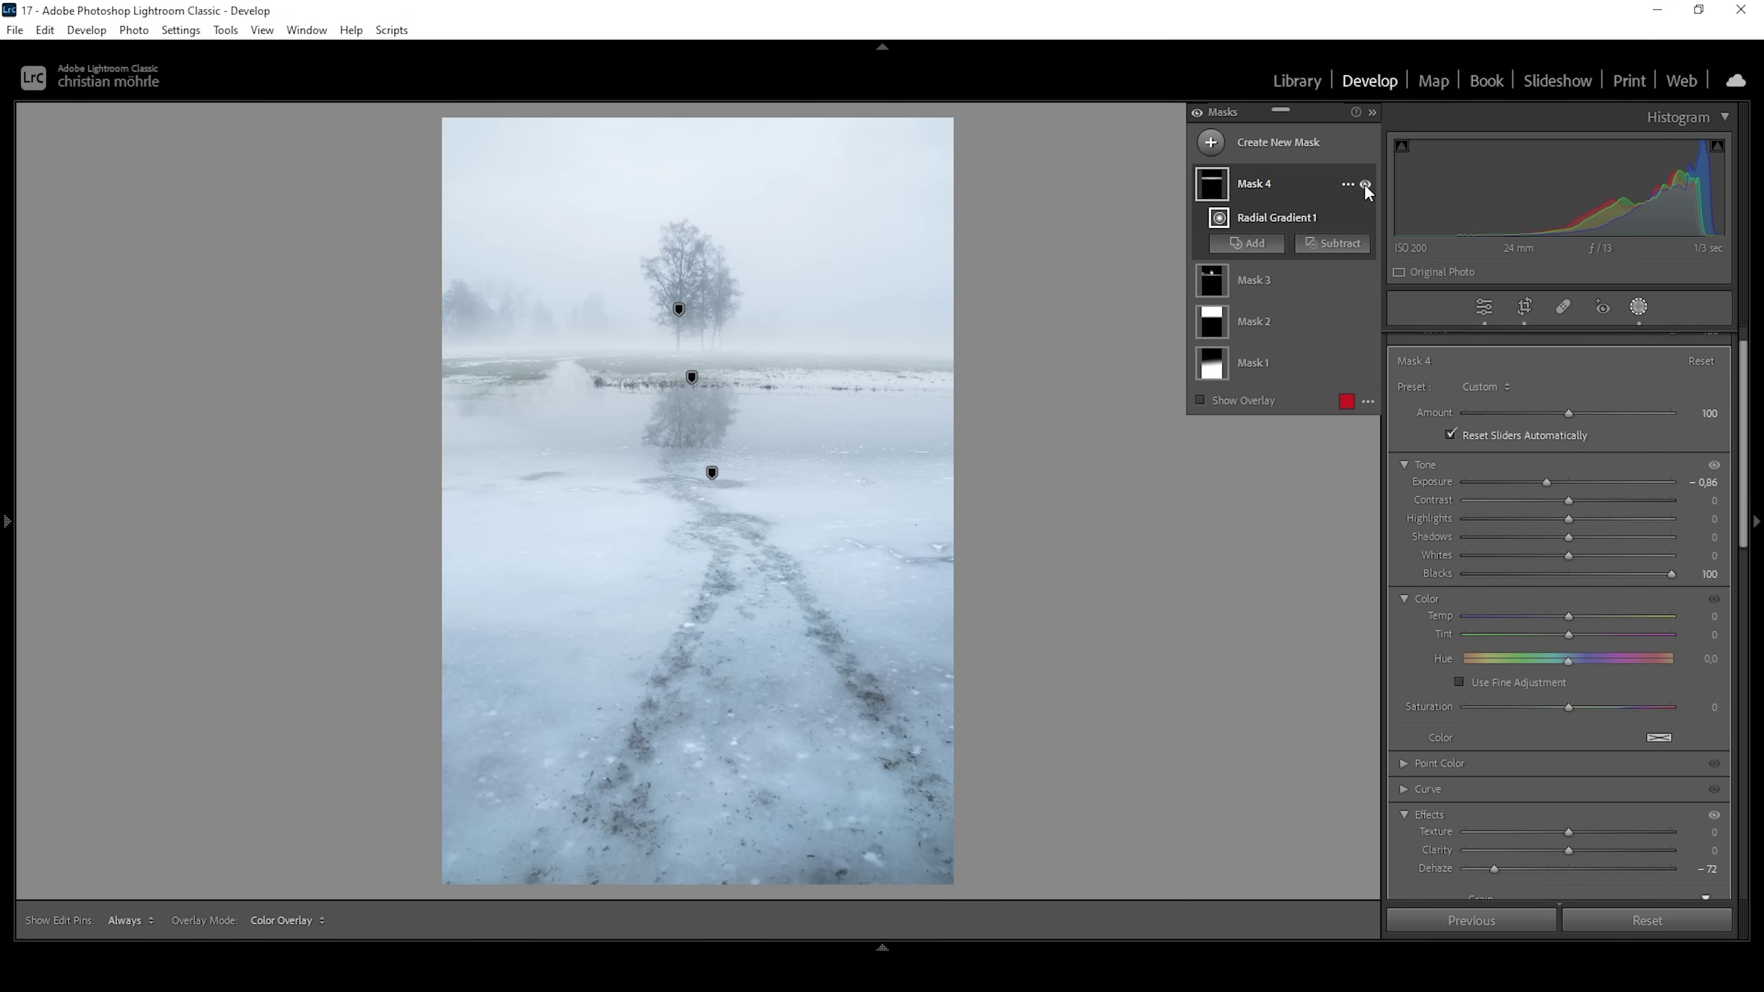
click(1364, 183)
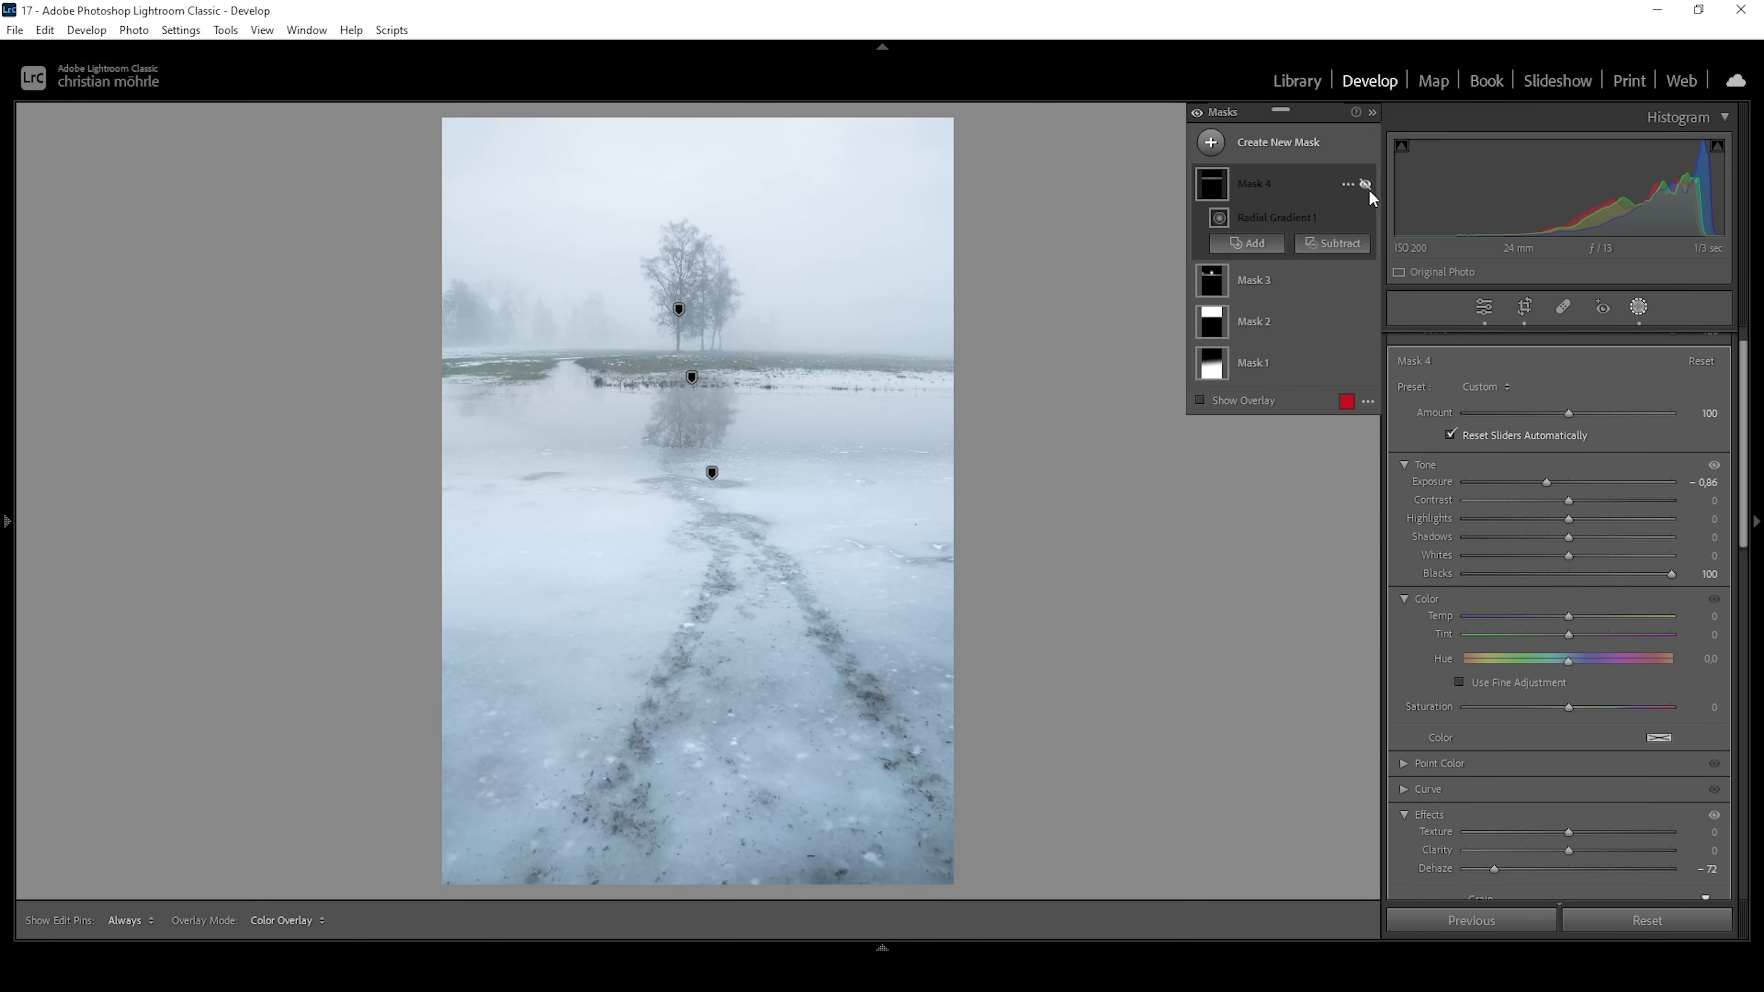
click(1365, 184)
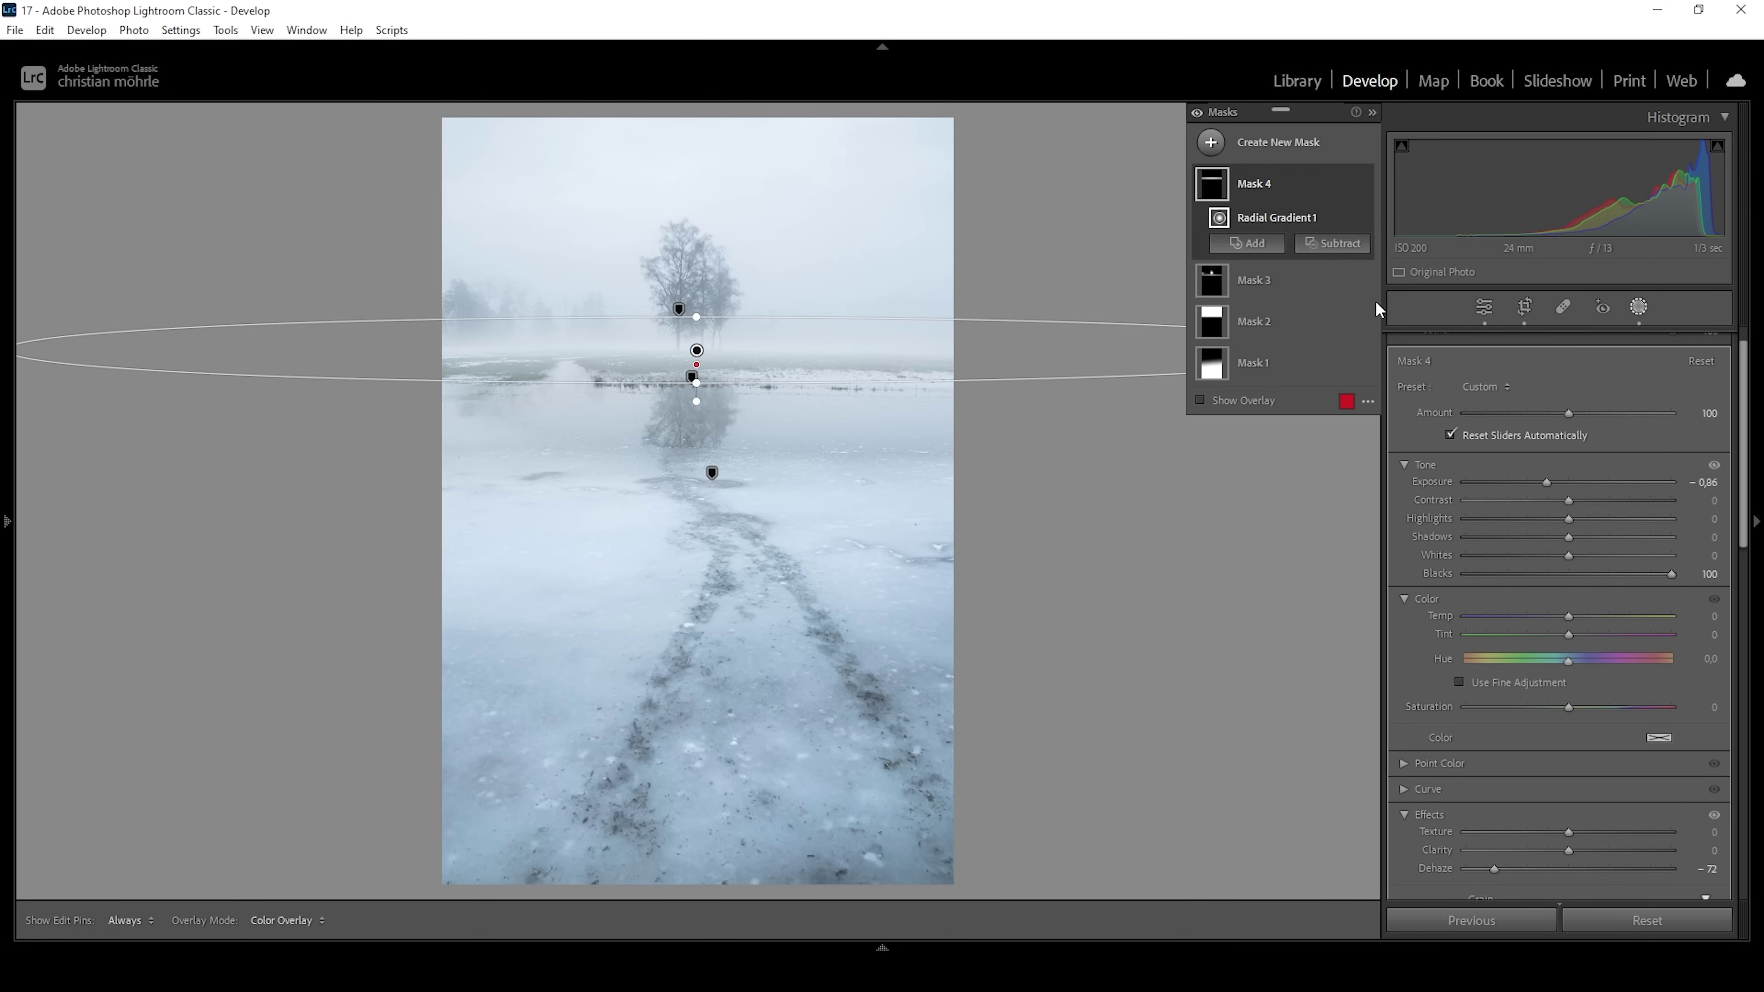
Add a wide radial gradient mask over the water around the tree's reflection and set its Clarity to 75.
click(1215, 161)
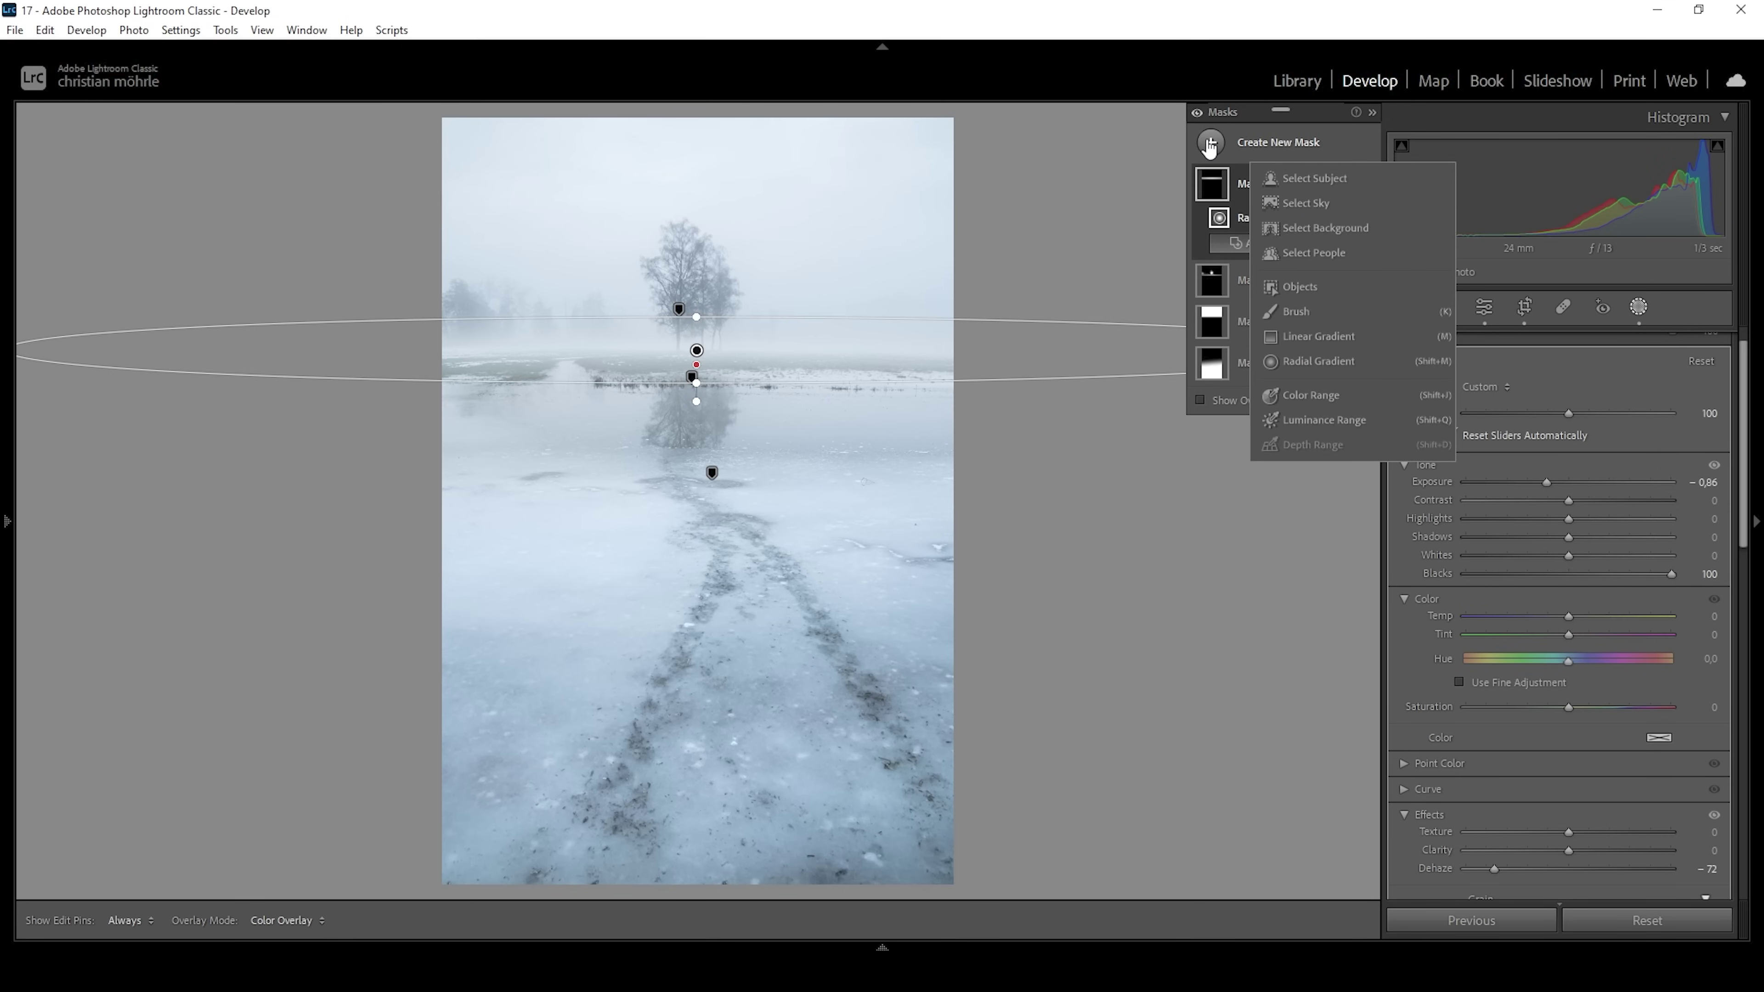
click(1304, 362)
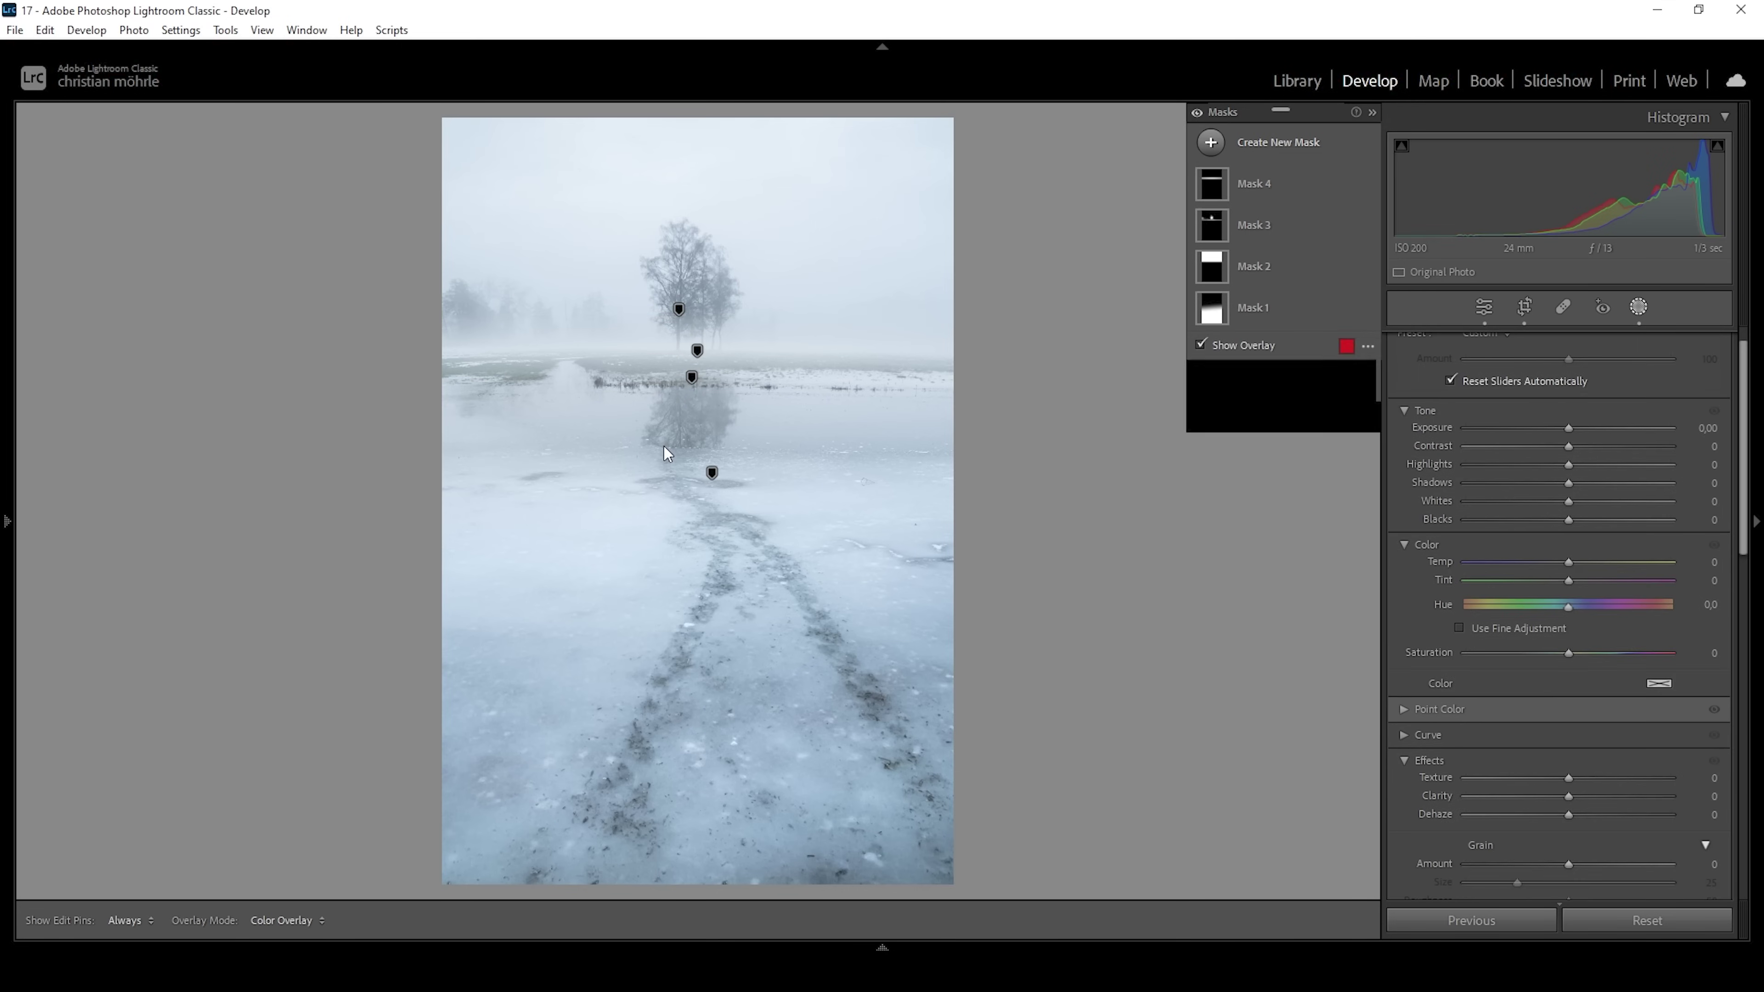
drag(666, 415, 976, 484)
drag(684, 401, 724, 413)
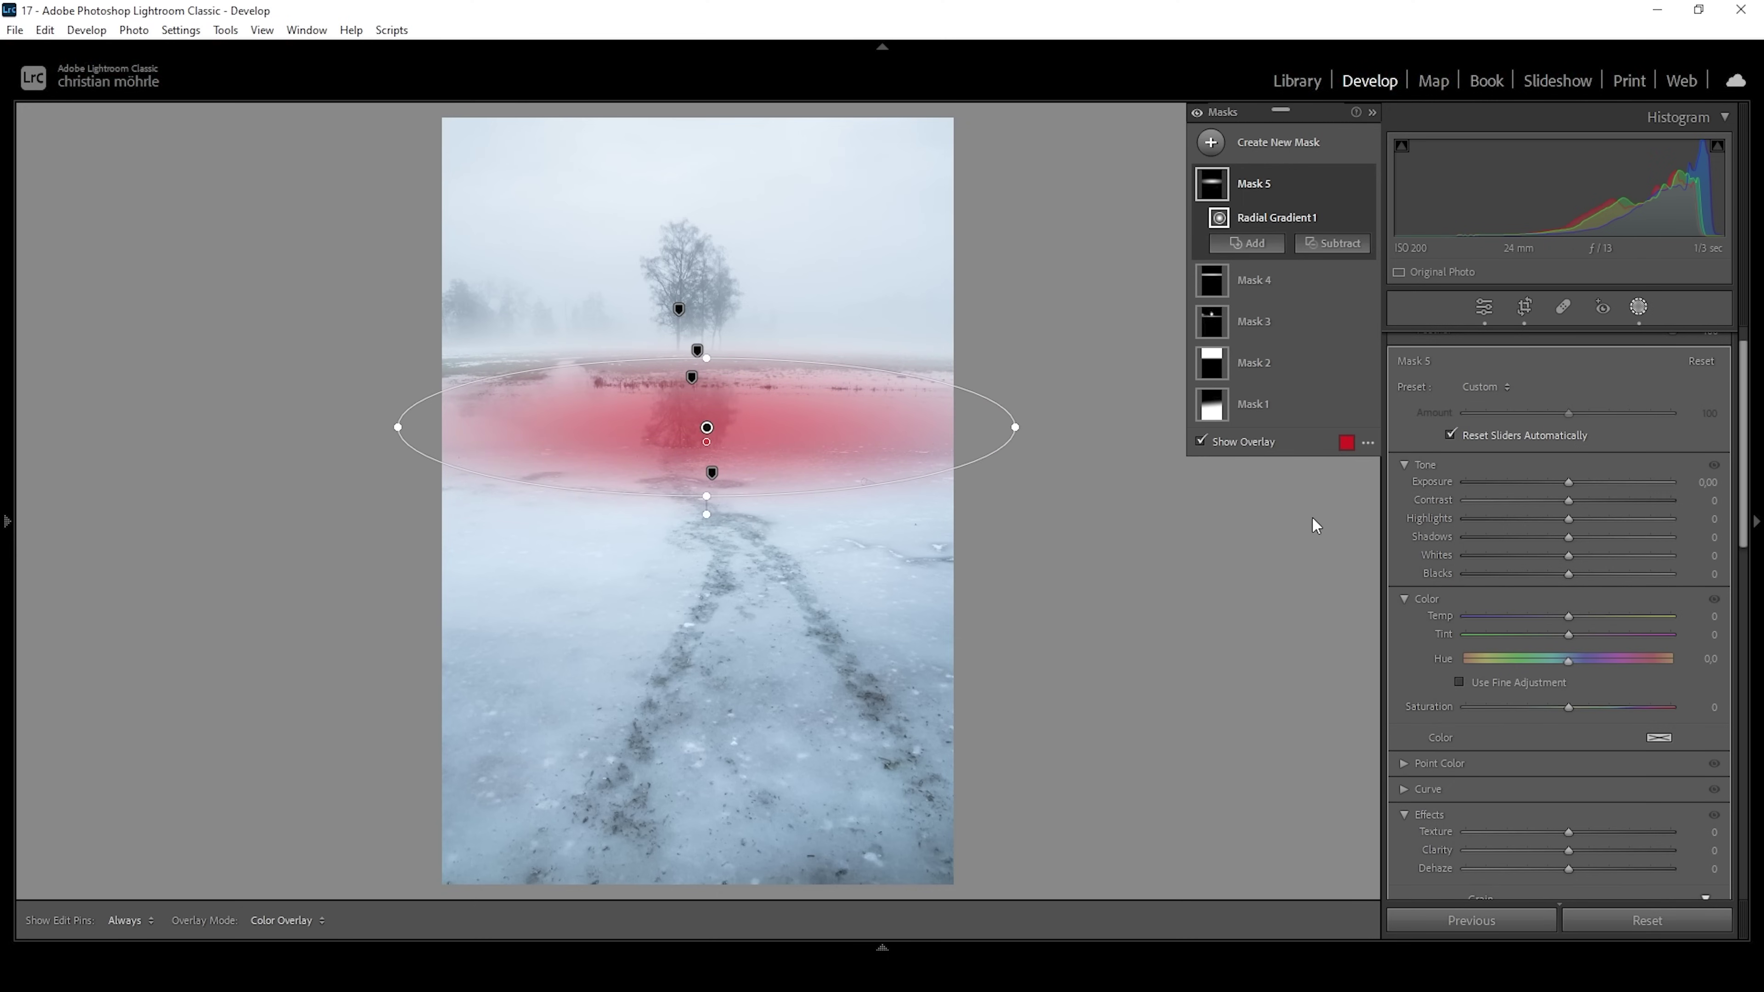
scroll(1599, 786, down, 3)
drag(1575, 731, 1595, 731)
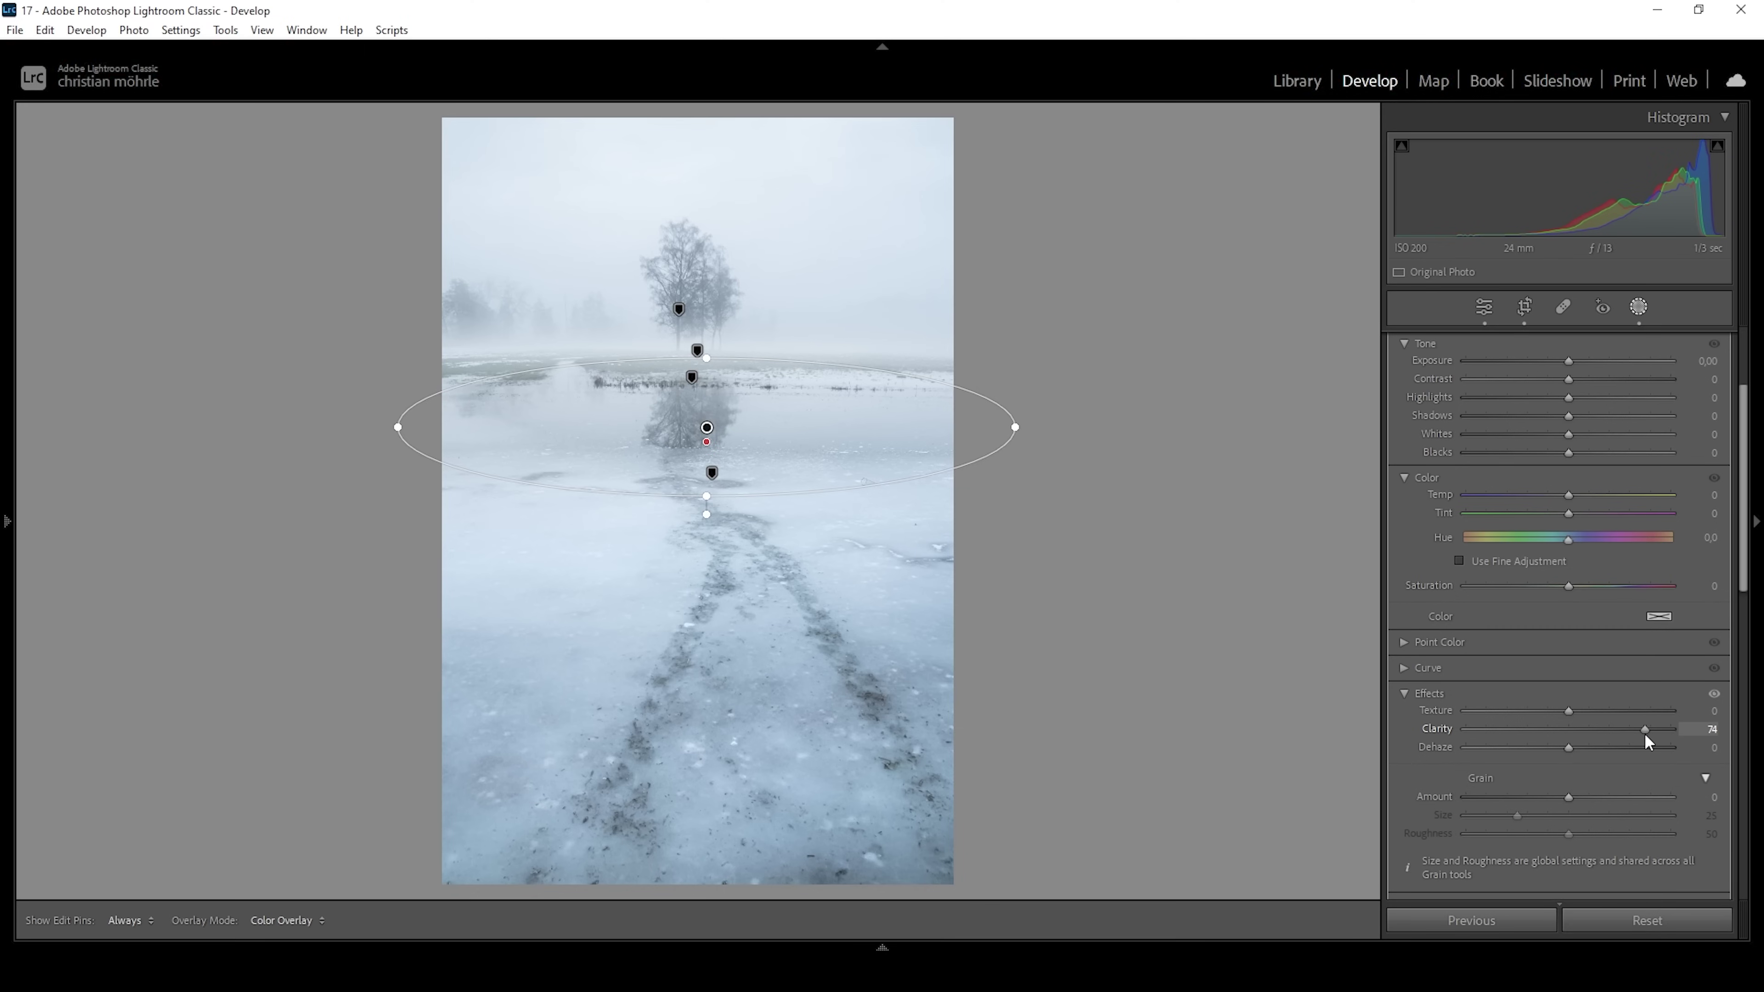
drag(1643, 734, 1645, 734)
Add a tilted linear gradient mask rising from the bottom of the icy foreground and set its Exposure to -0.82.
click(1210, 142)
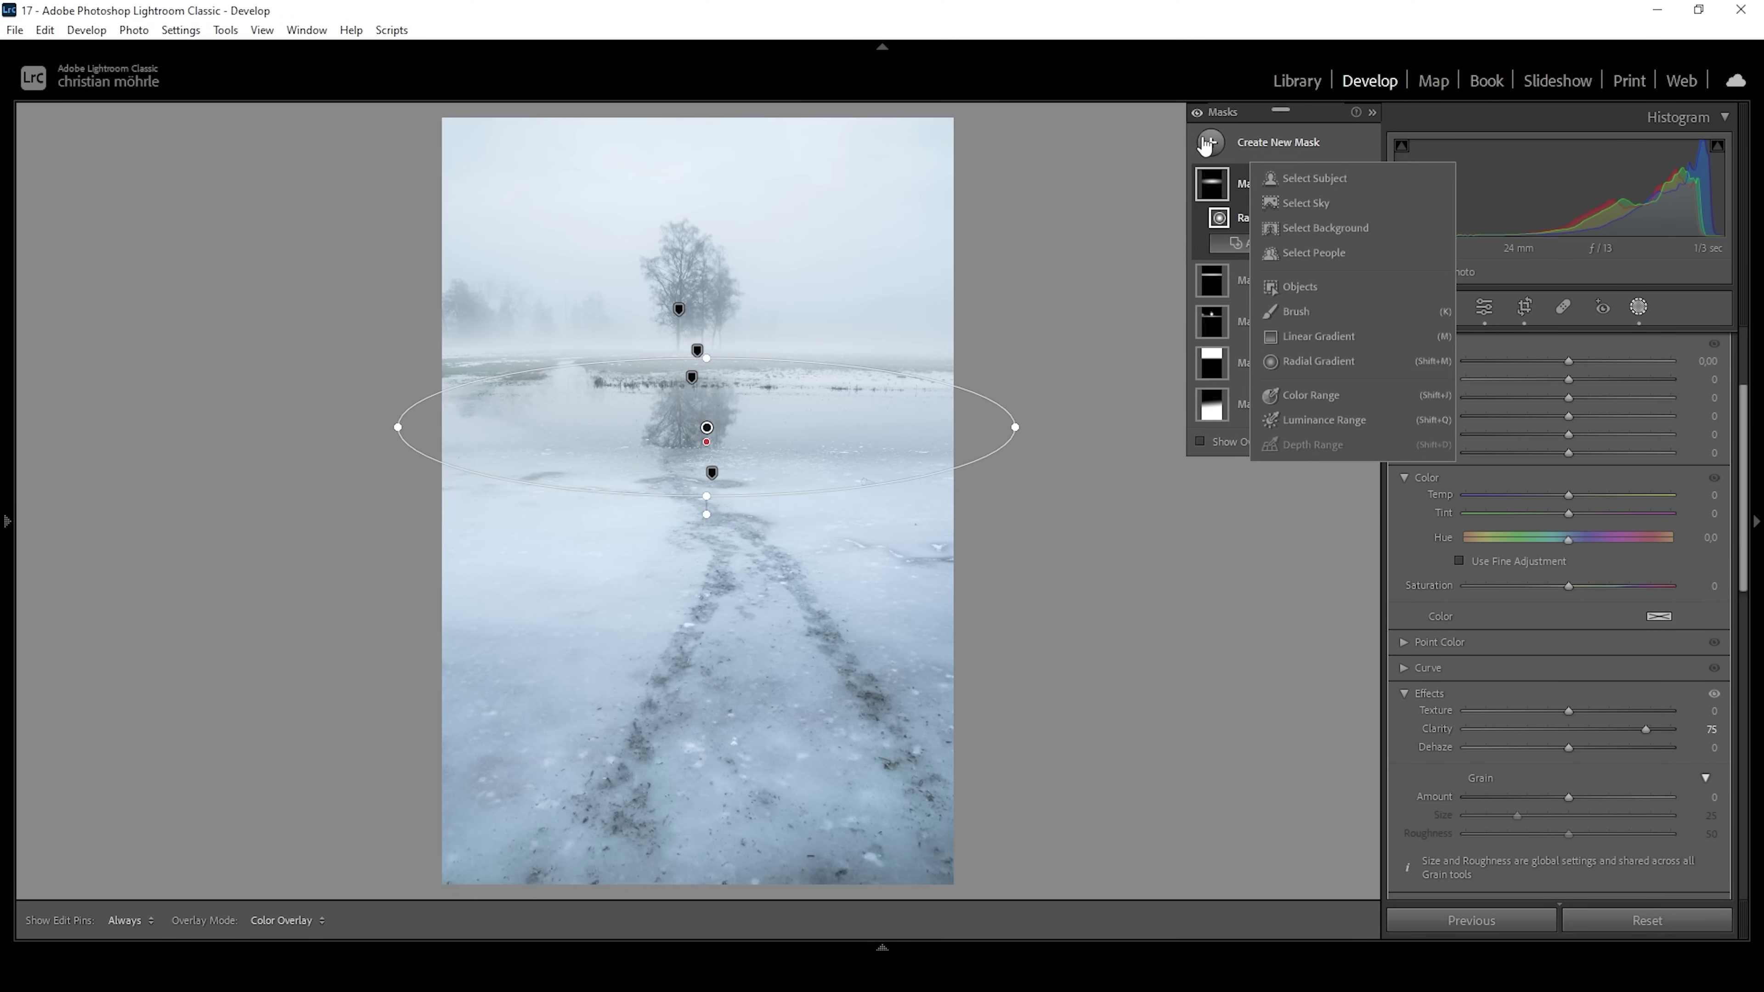
click(1318, 336)
drag(660, 820, 709, 563)
drag(661, 827, 674, 882)
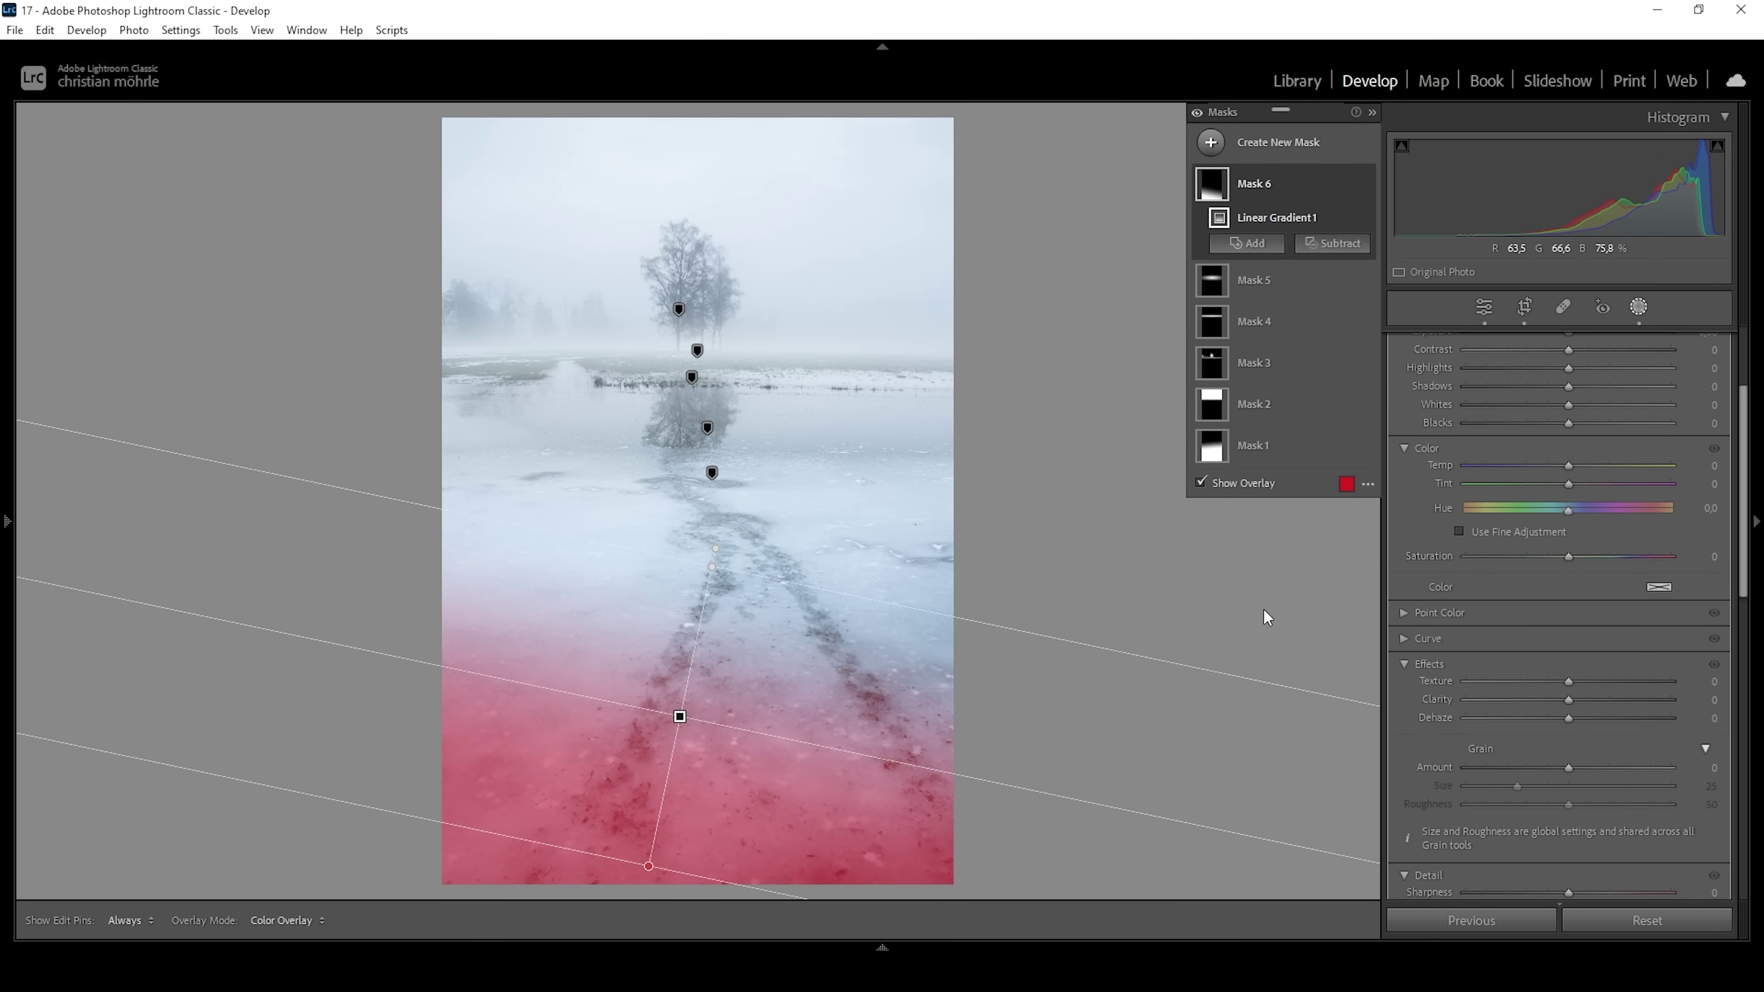
scroll(1556, 504, up, 3)
drag(1569, 490, 1547, 490)
Compare the photo with all masks switched off and on.
mouse_move(1348, 174)
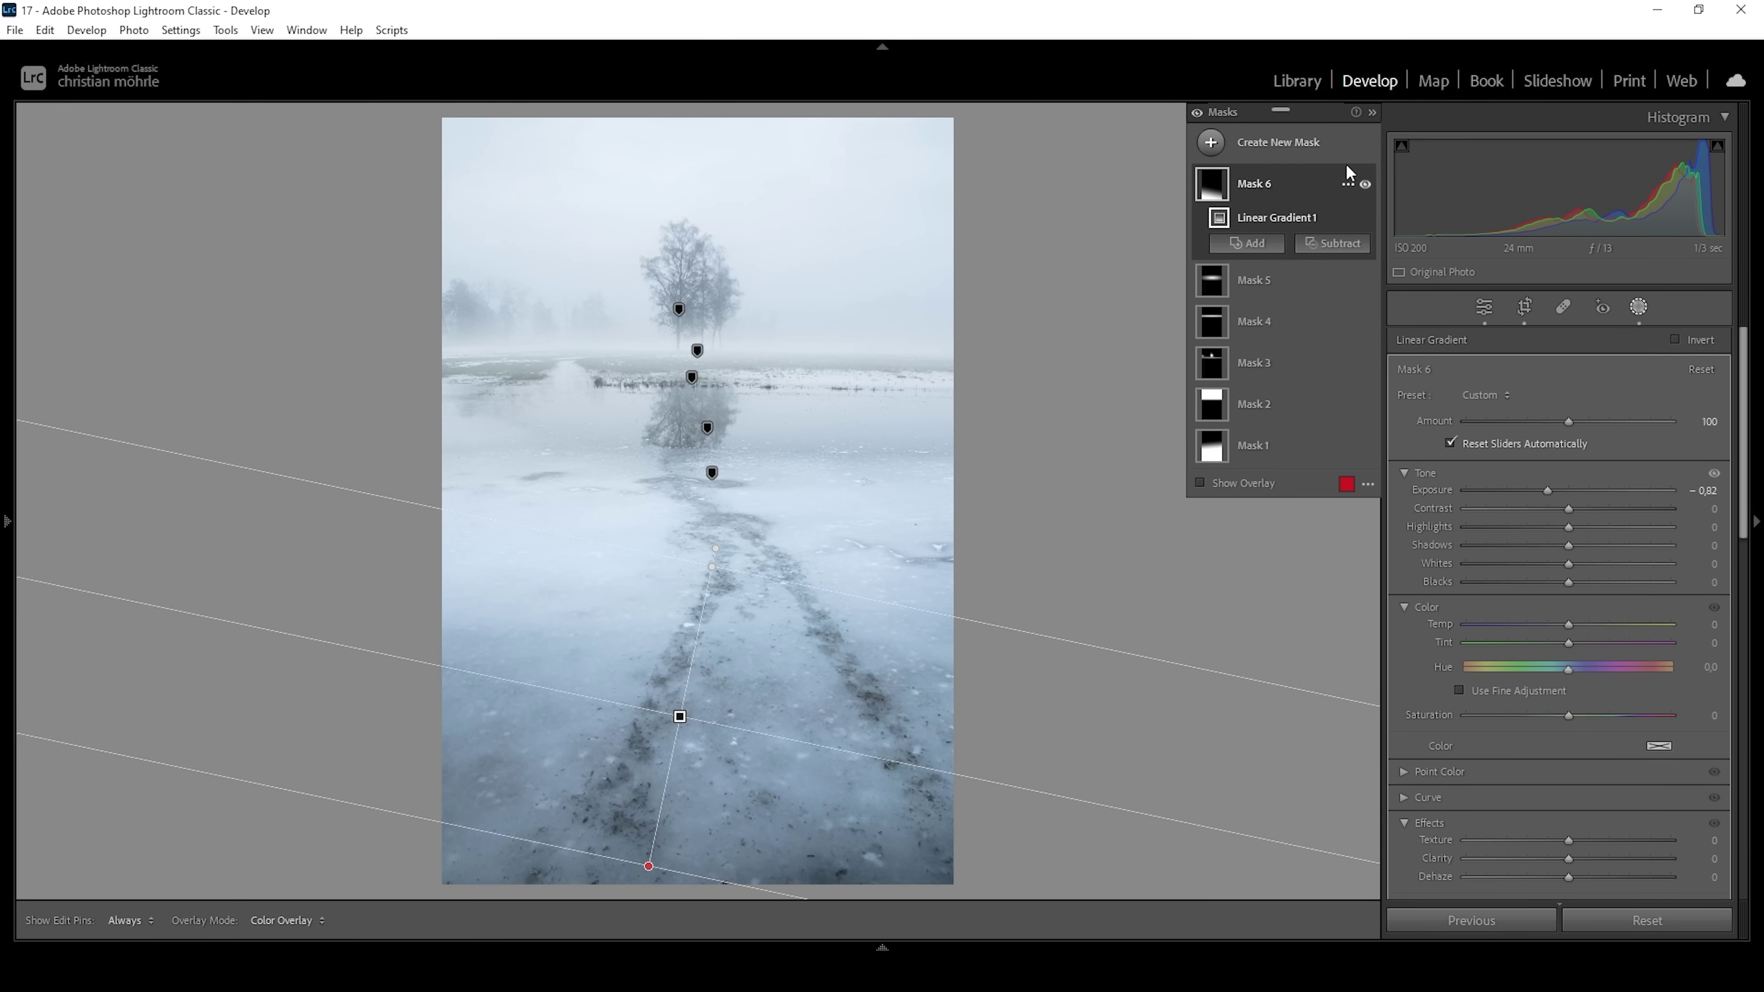
click(1196, 113)
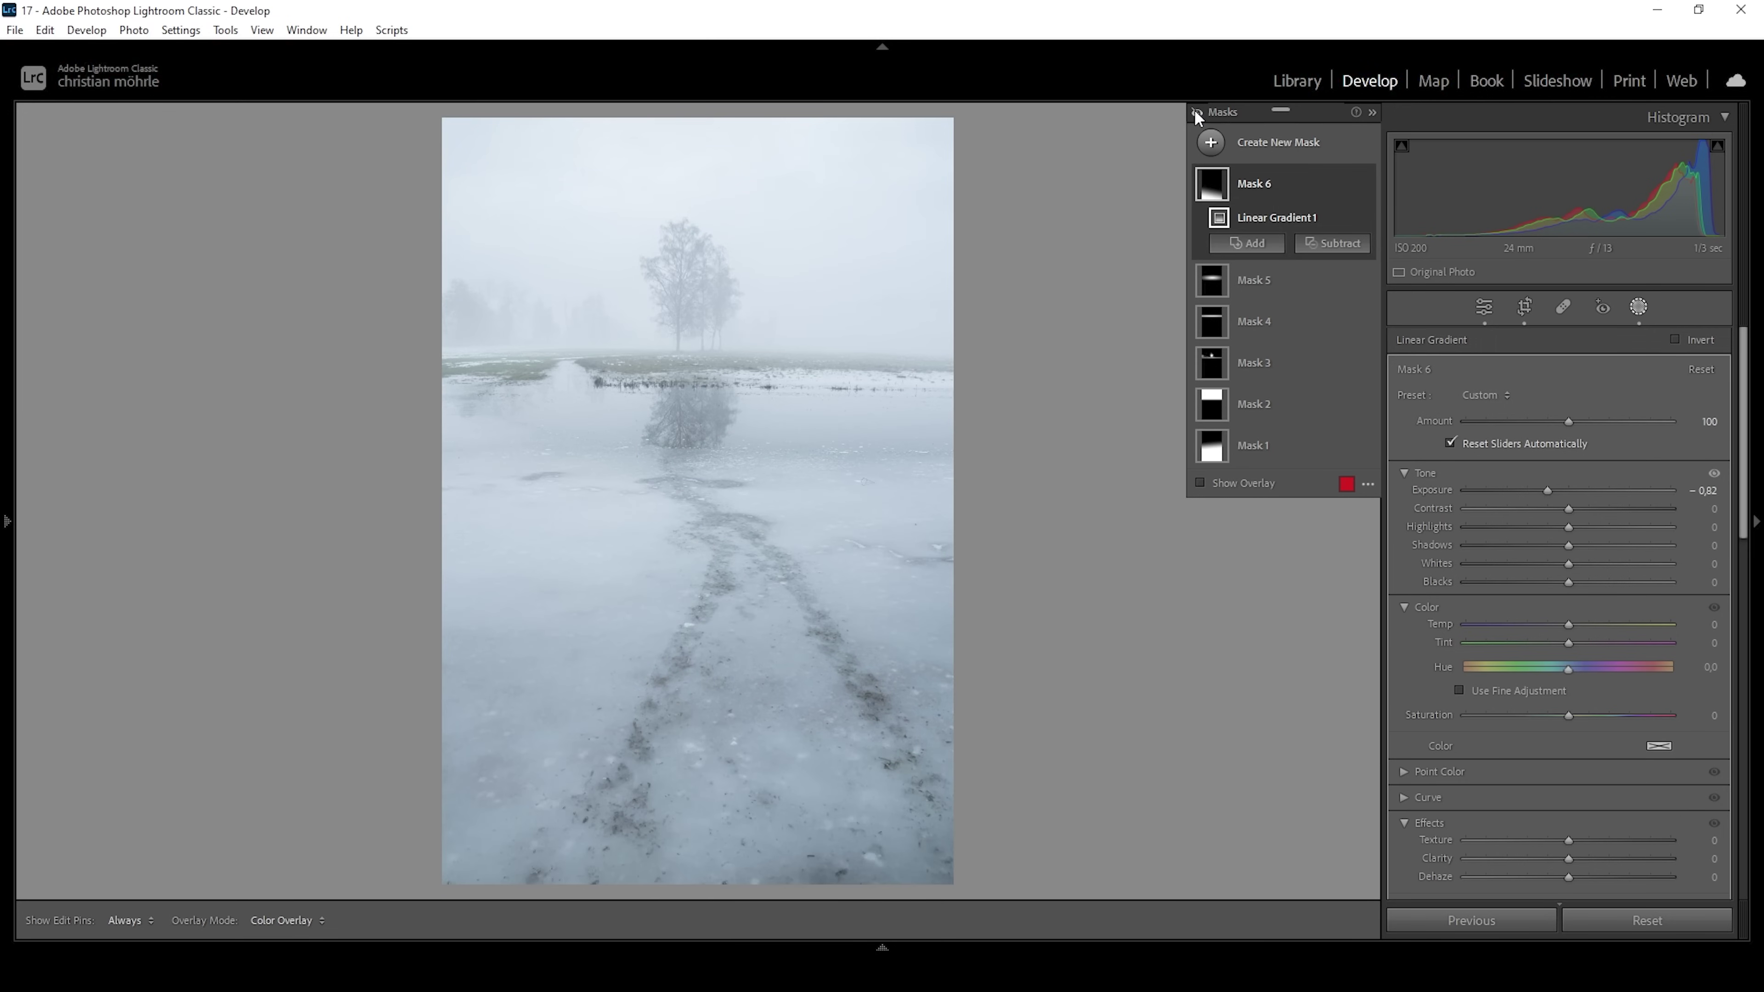
click(1194, 111)
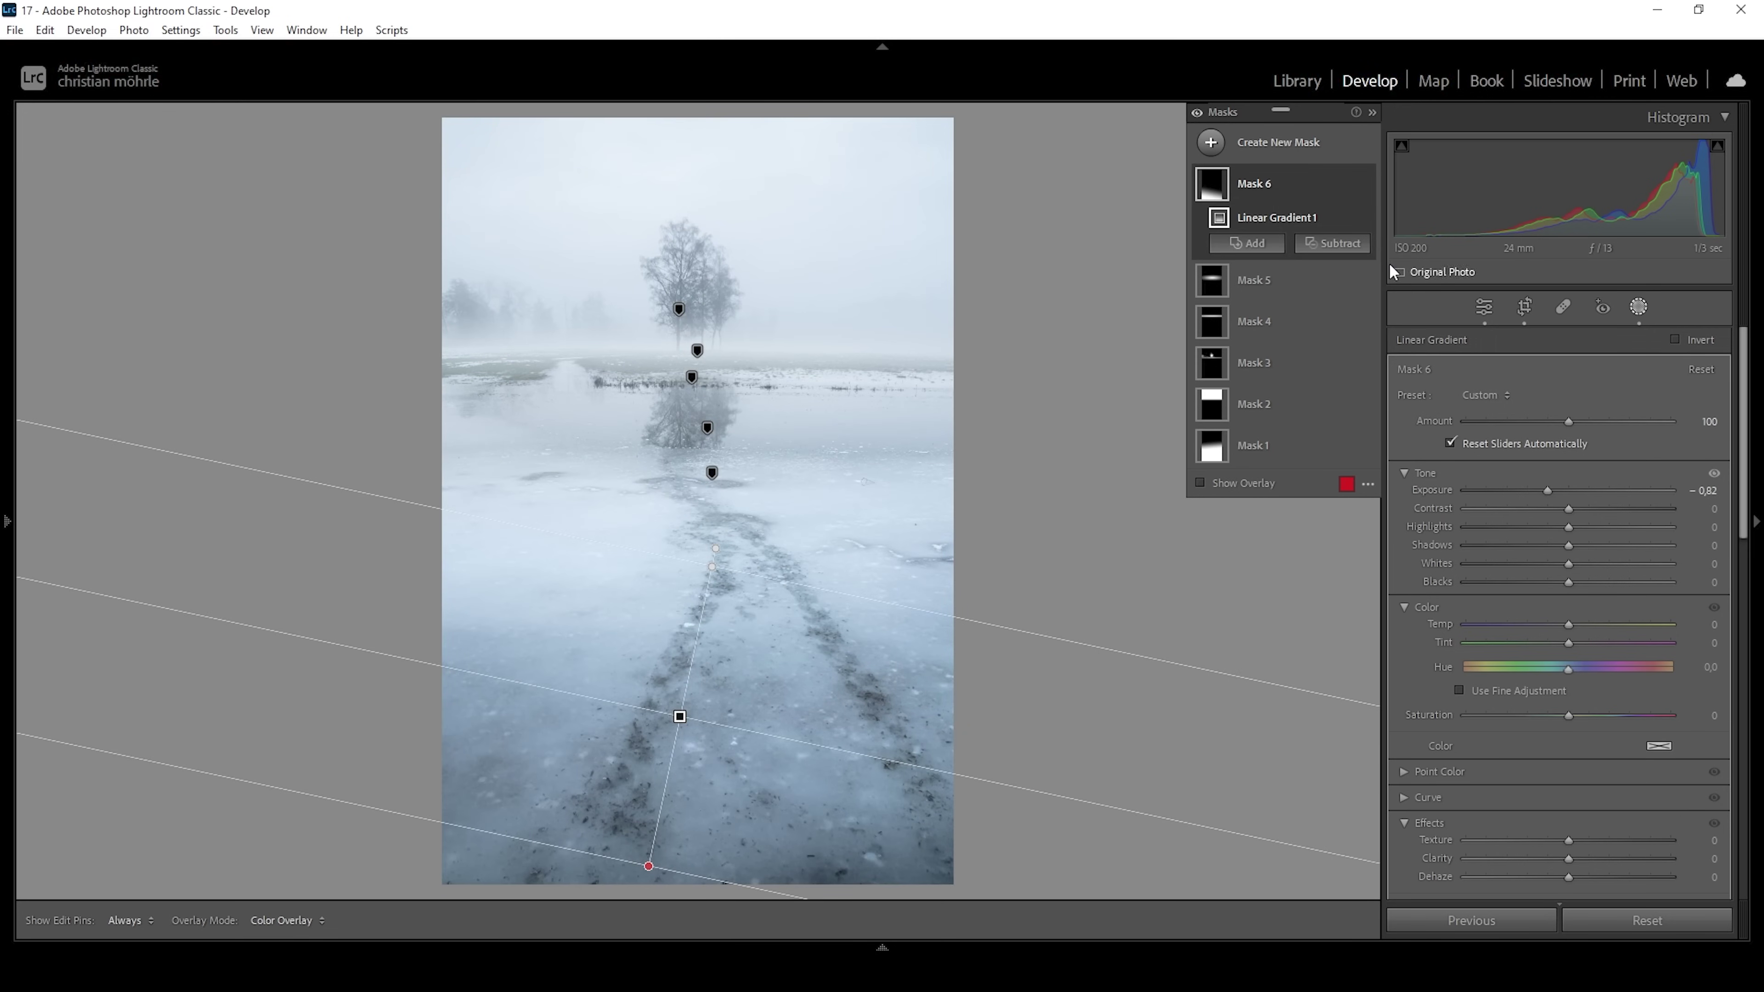
click(1197, 114)
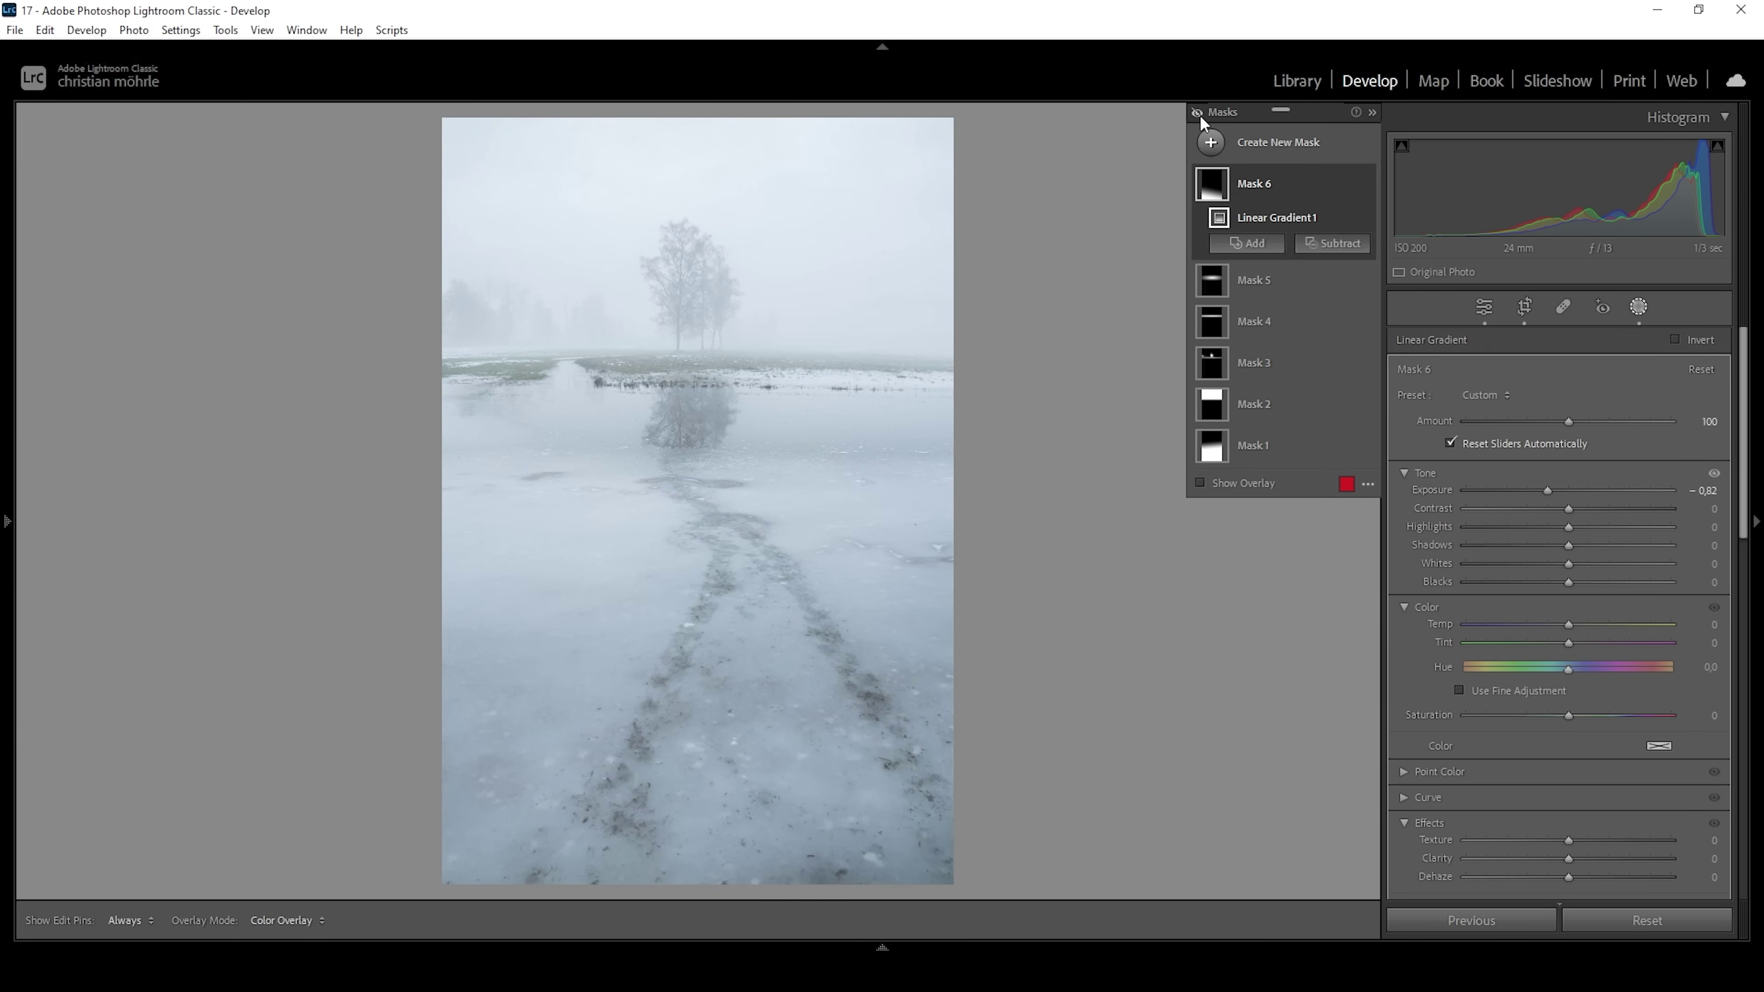
click(1197, 114)
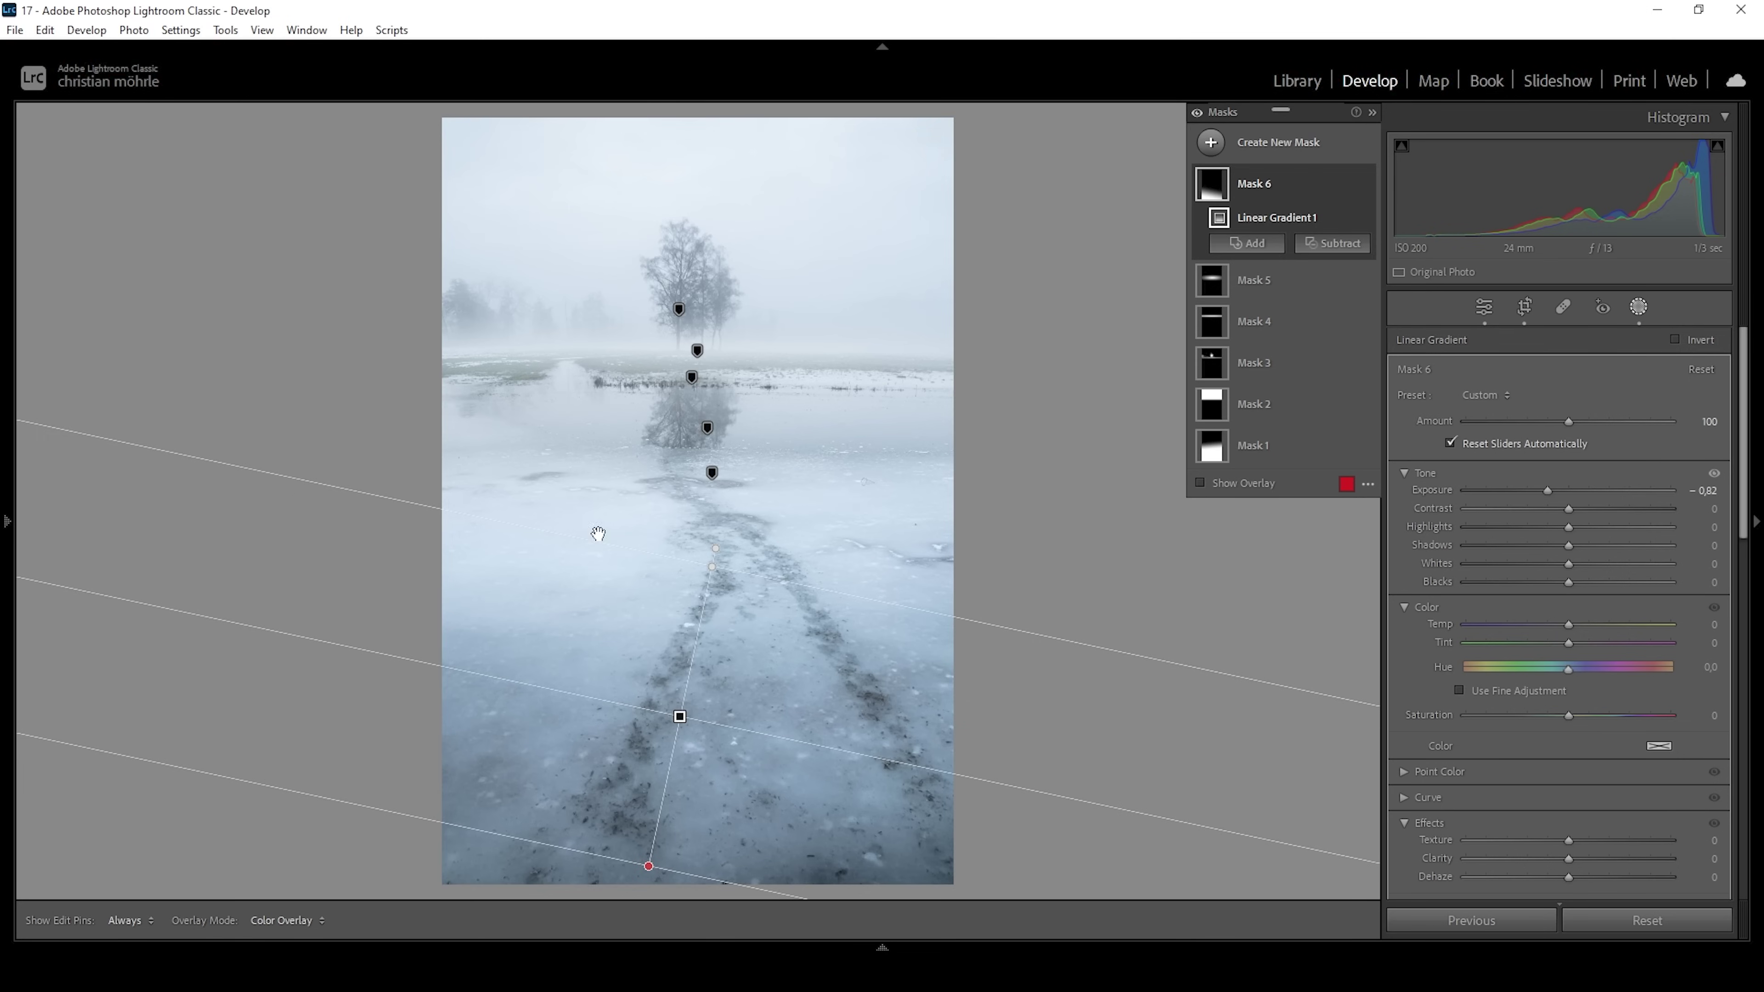
Leave masking and colour-grade the highlights with Hue 205 and Saturation 3.
click(1481, 307)
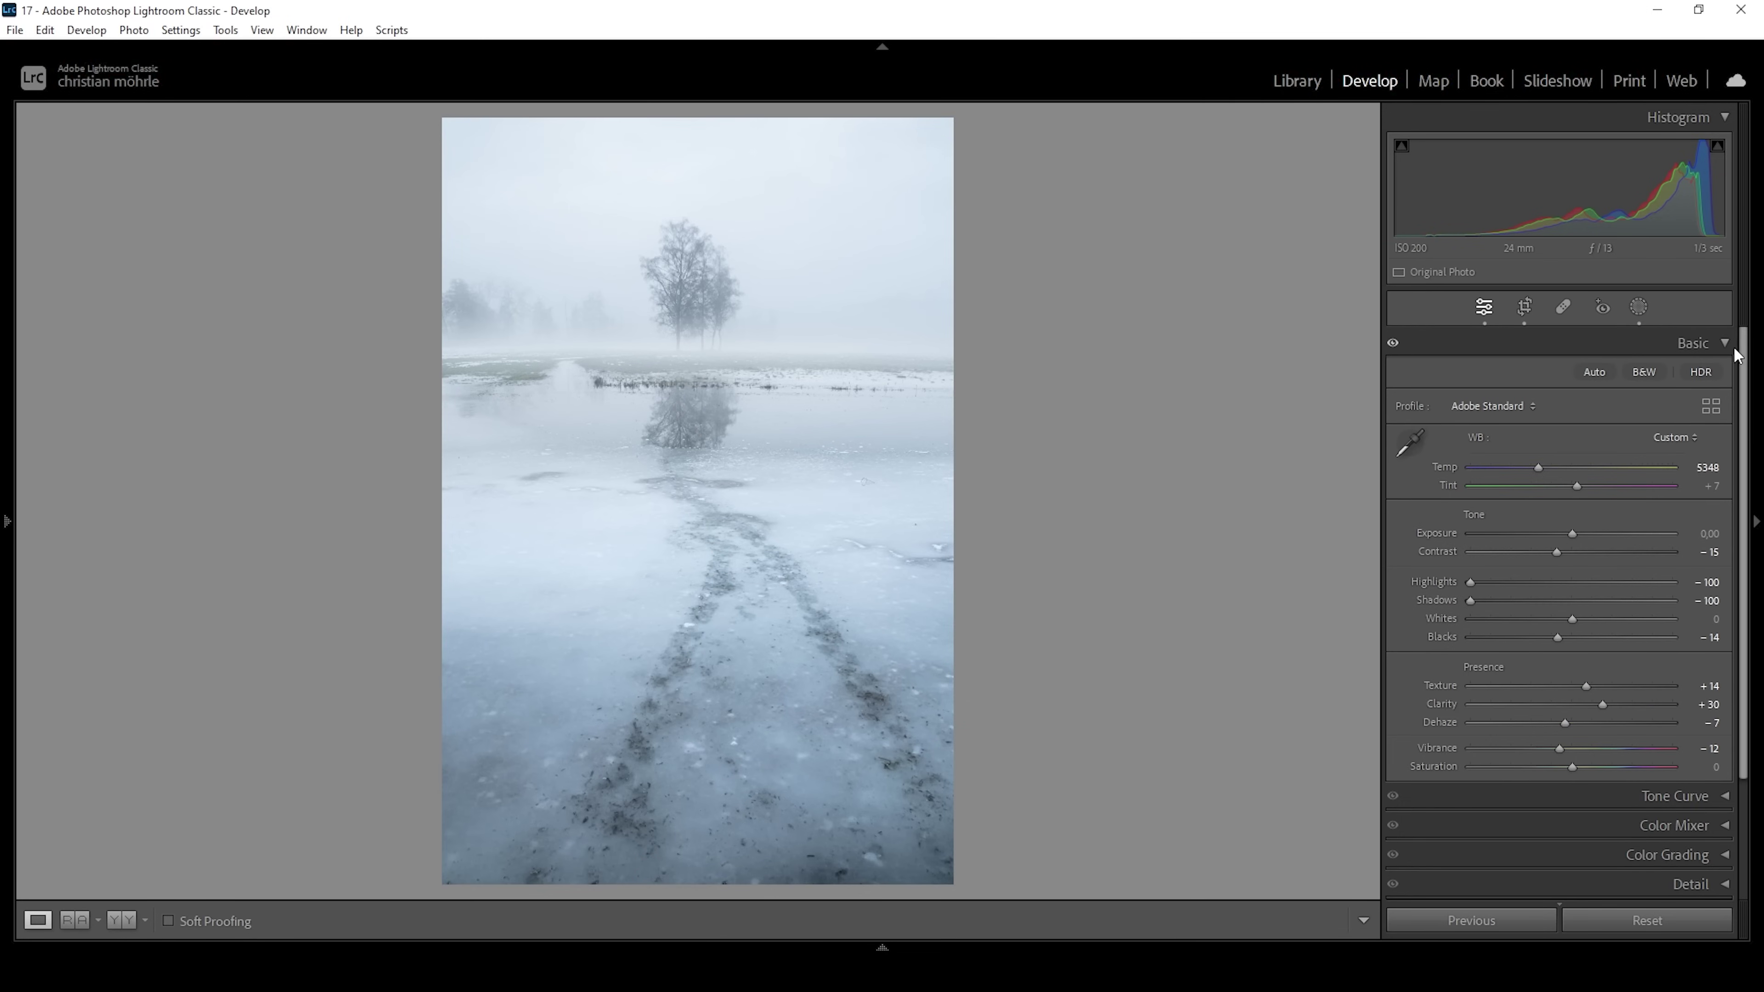
click(1717, 343)
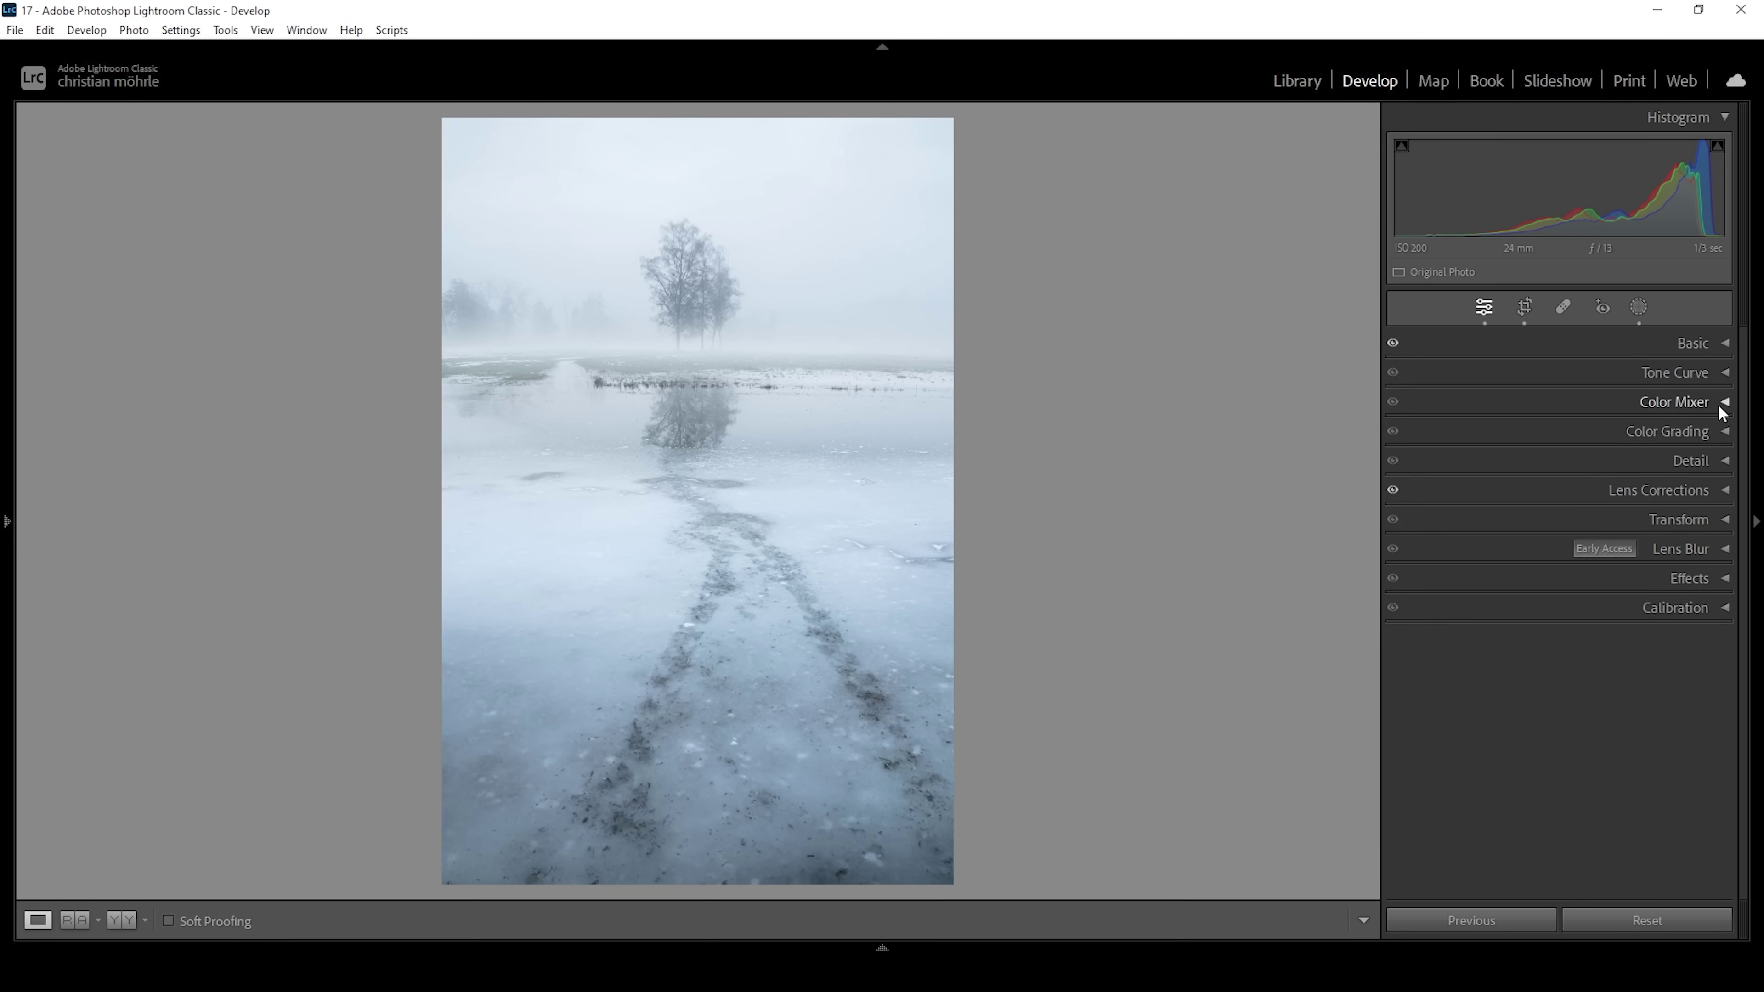
click(1715, 436)
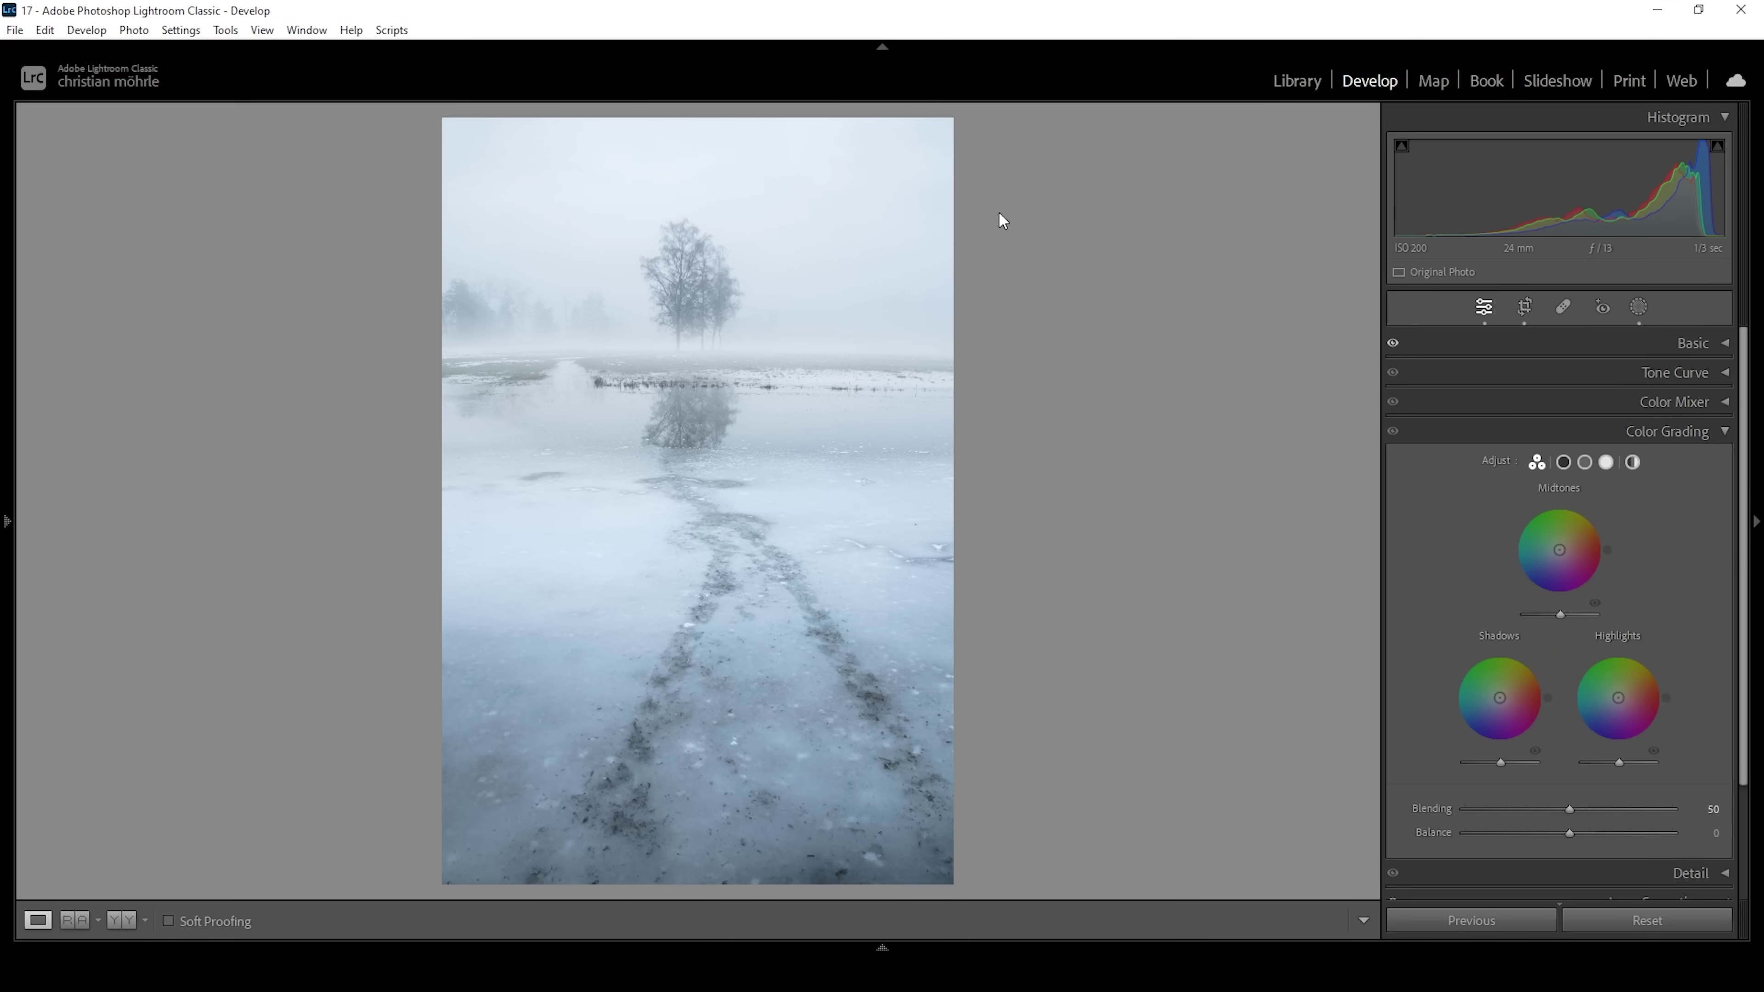
click(1606, 462)
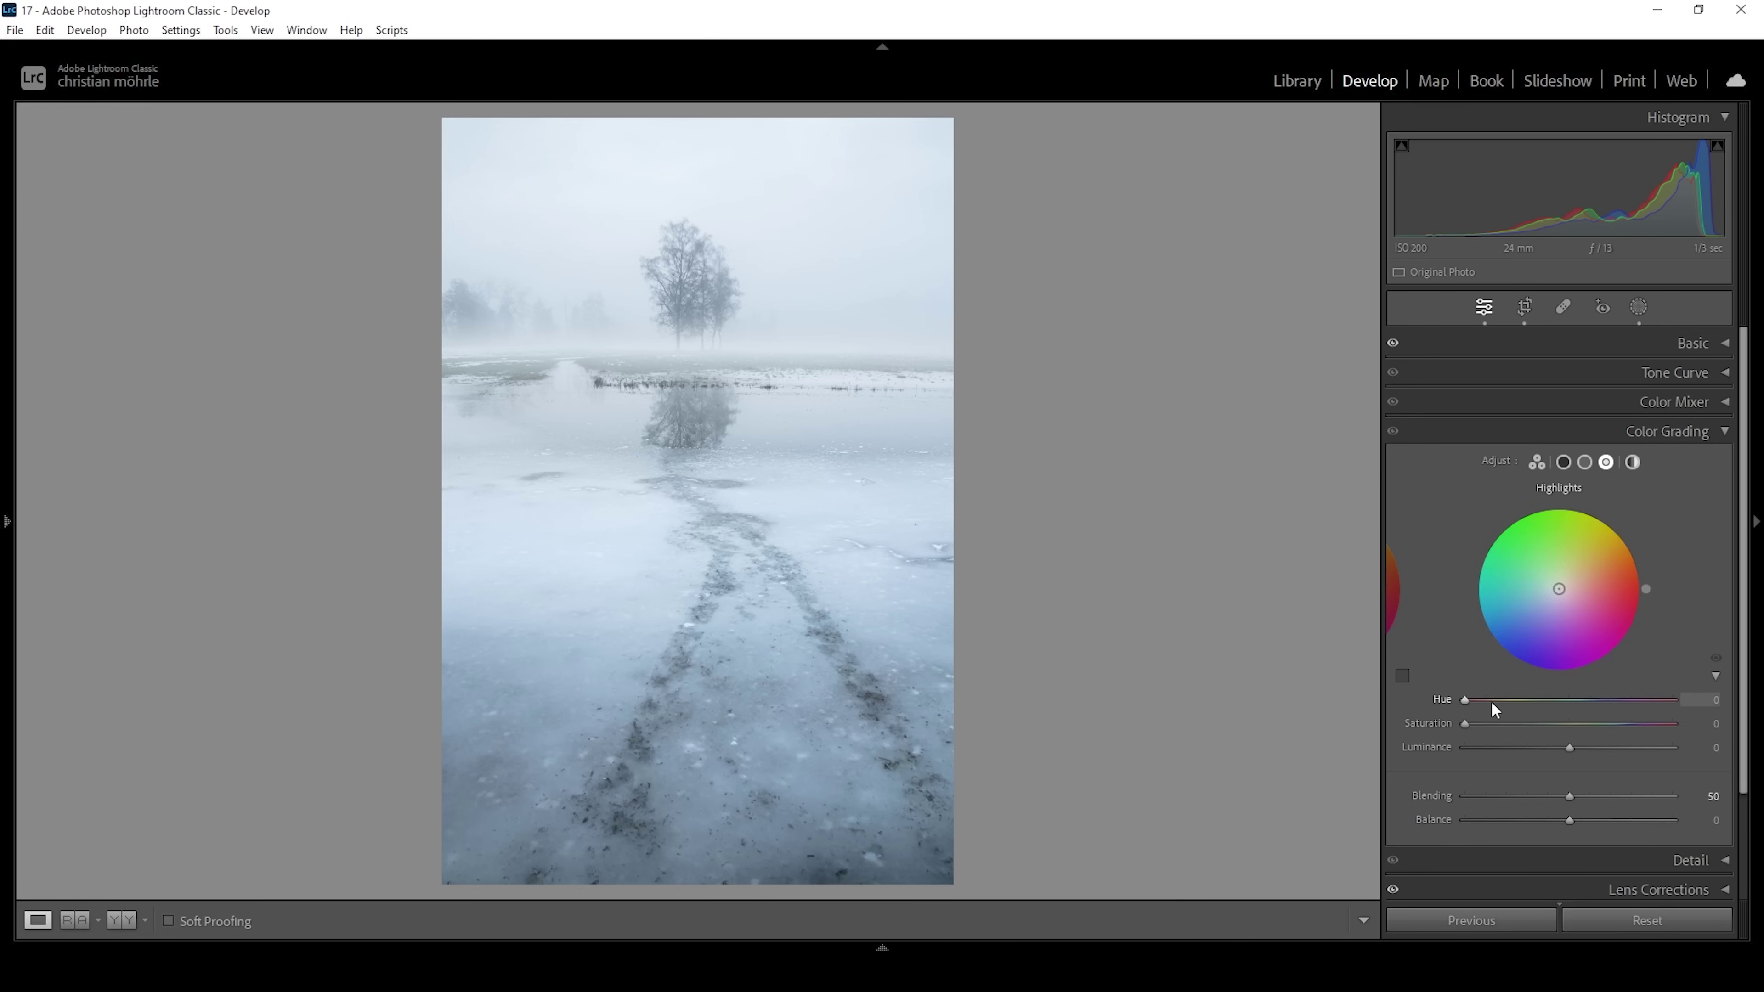
drag(1471, 701, 1585, 713)
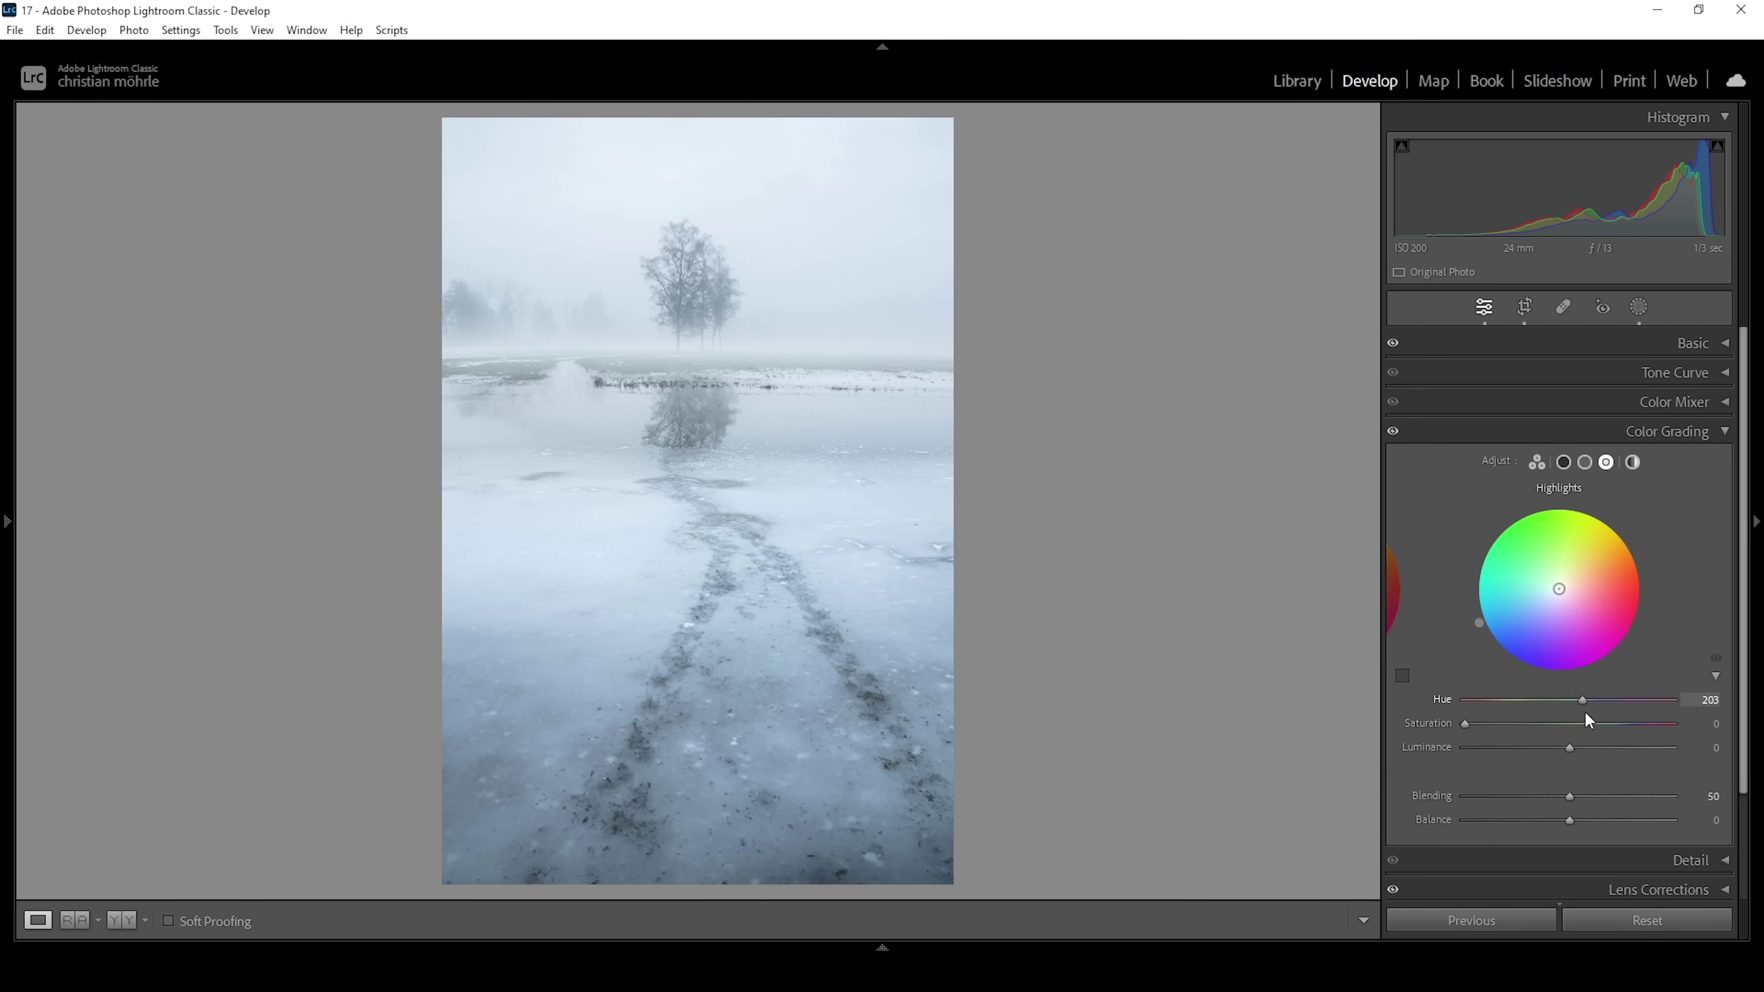
drag(1584, 711, 1587, 712)
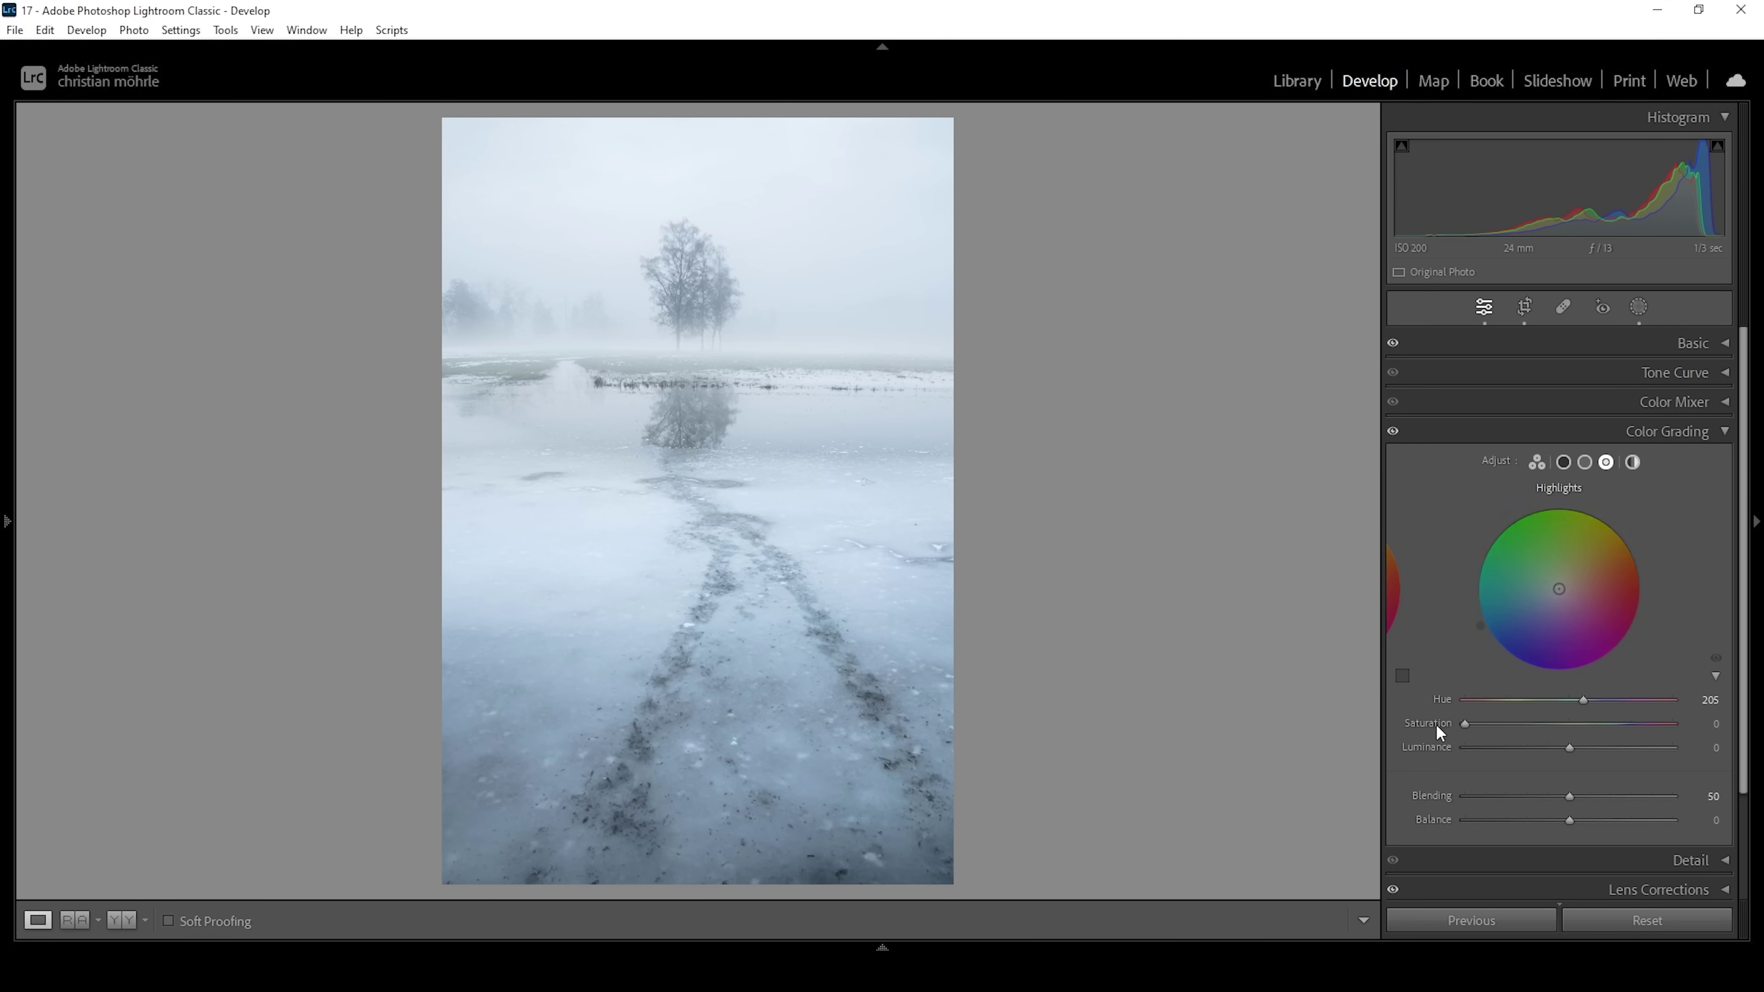
drag(1467, 728, 1467, 729)
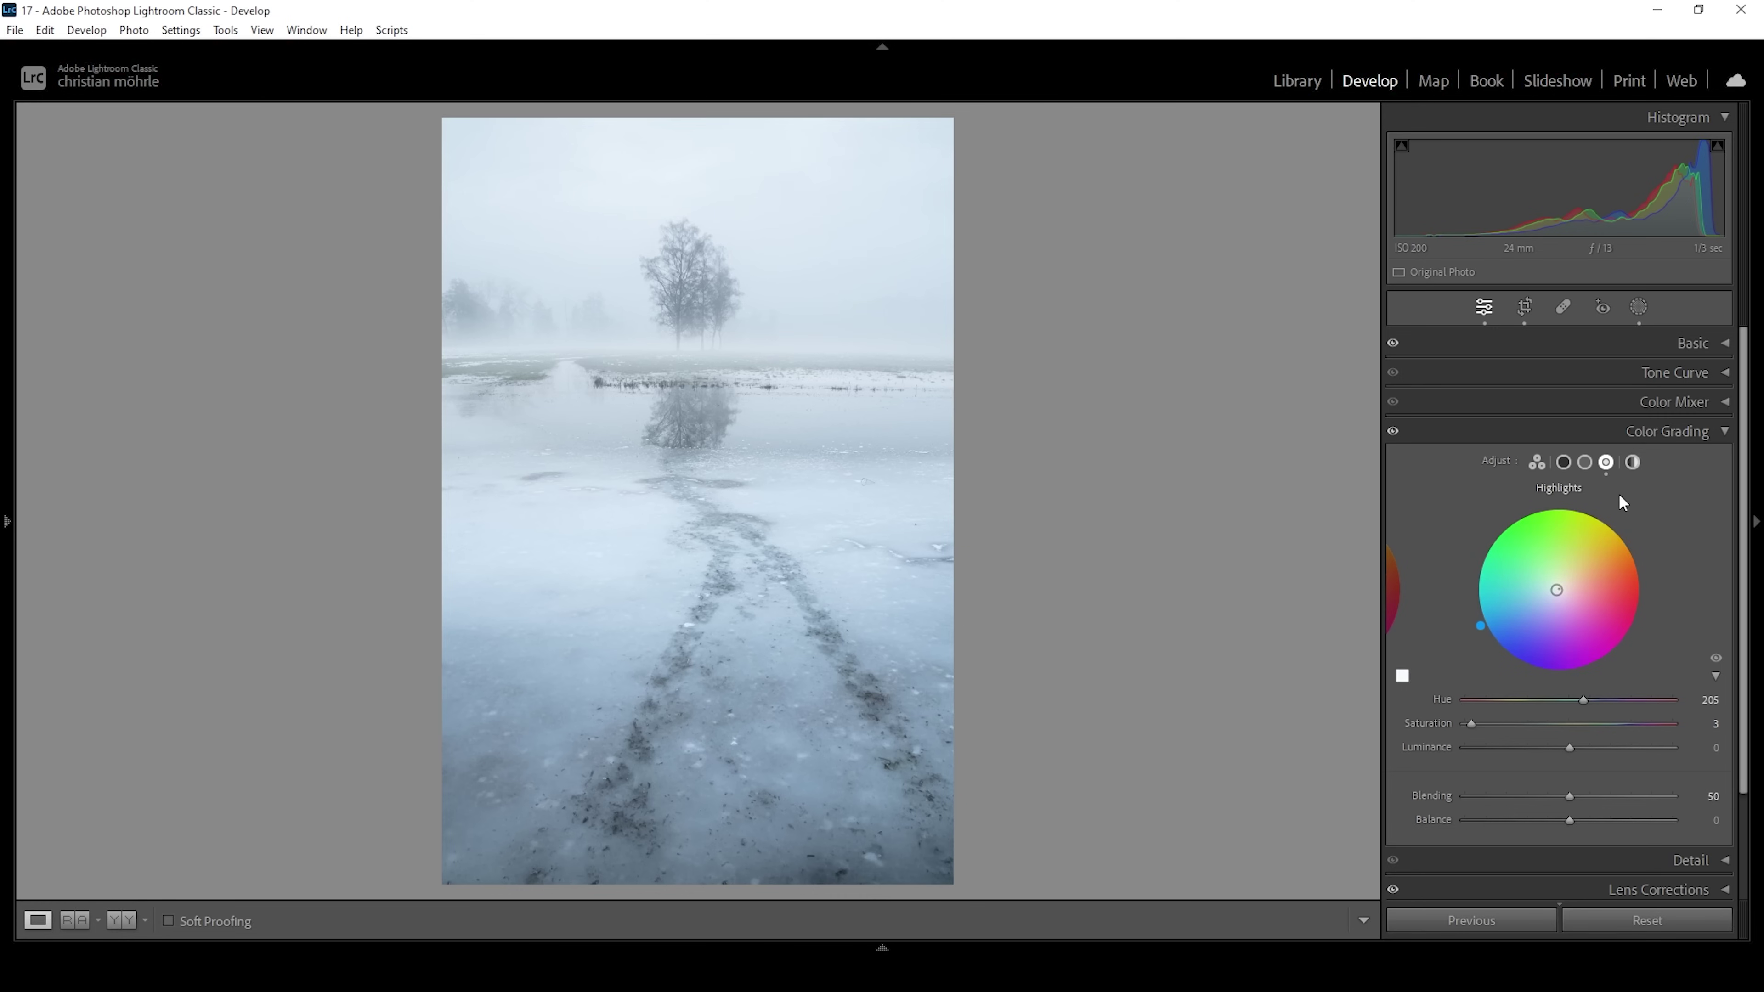
Colour-grade the midtones with Hue 241 and a very slight Saturation increase.
click(1584, 462)
drag(1465, 699, 1608, 704)
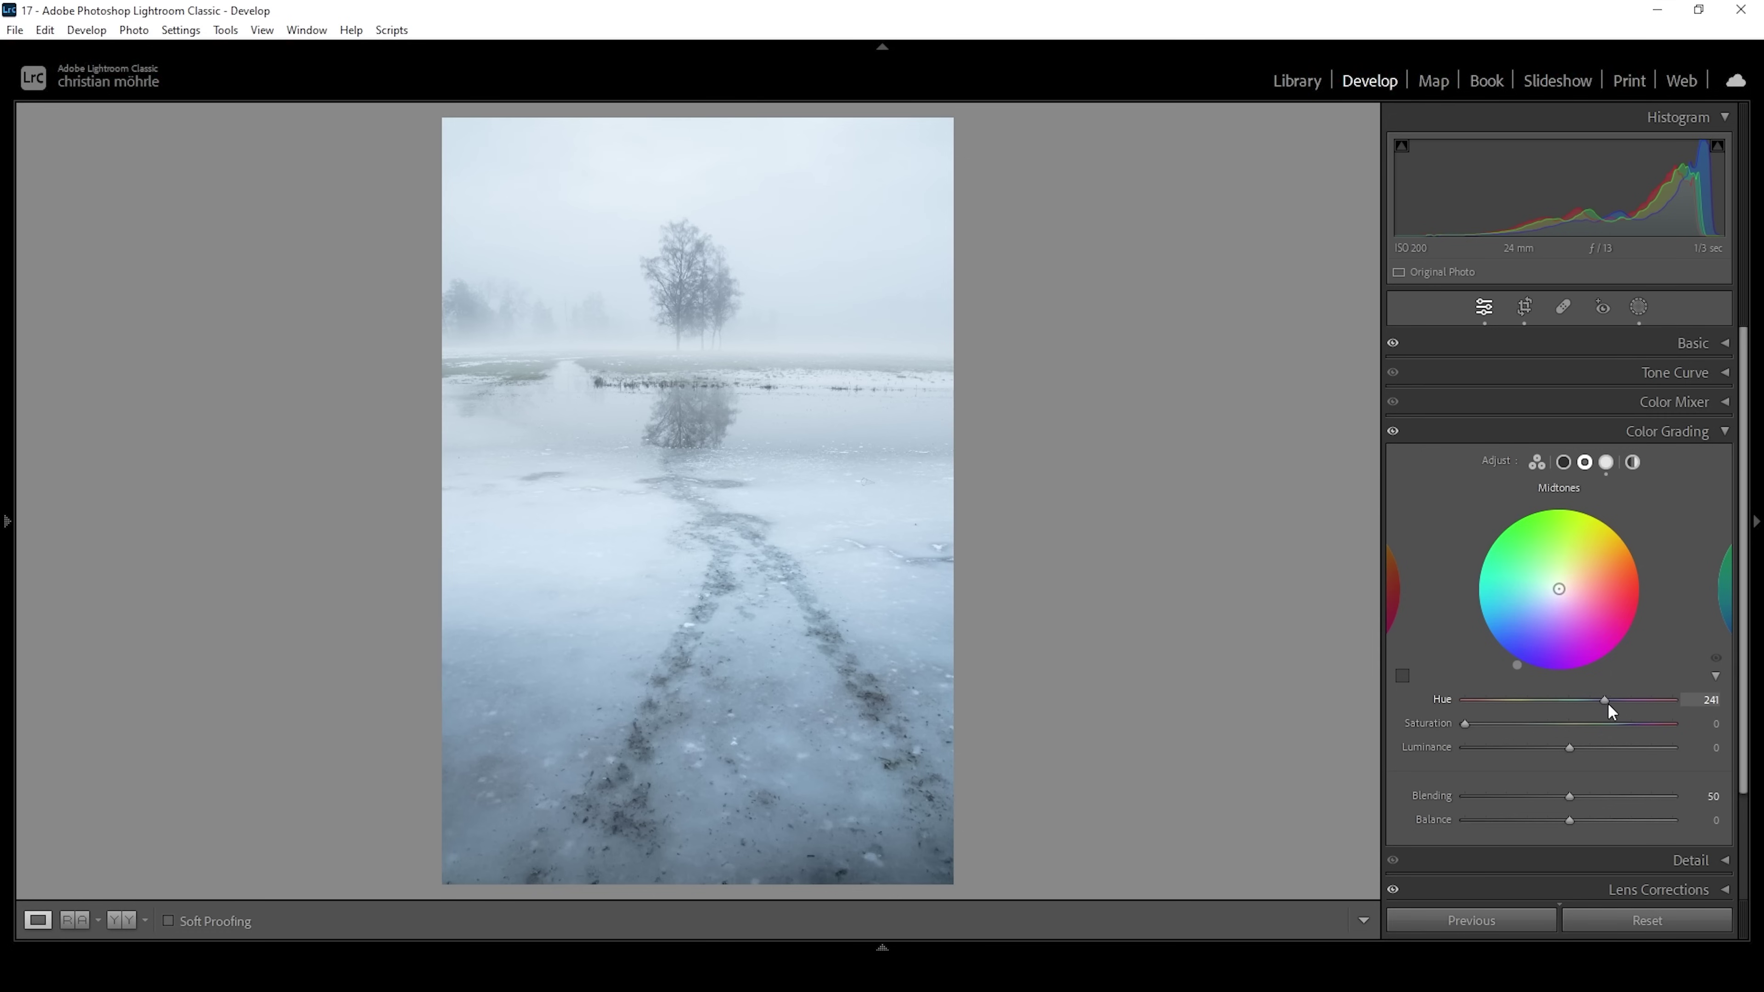
double_click(1608, 704)
key(ctrl+z)
click(1463, 724)
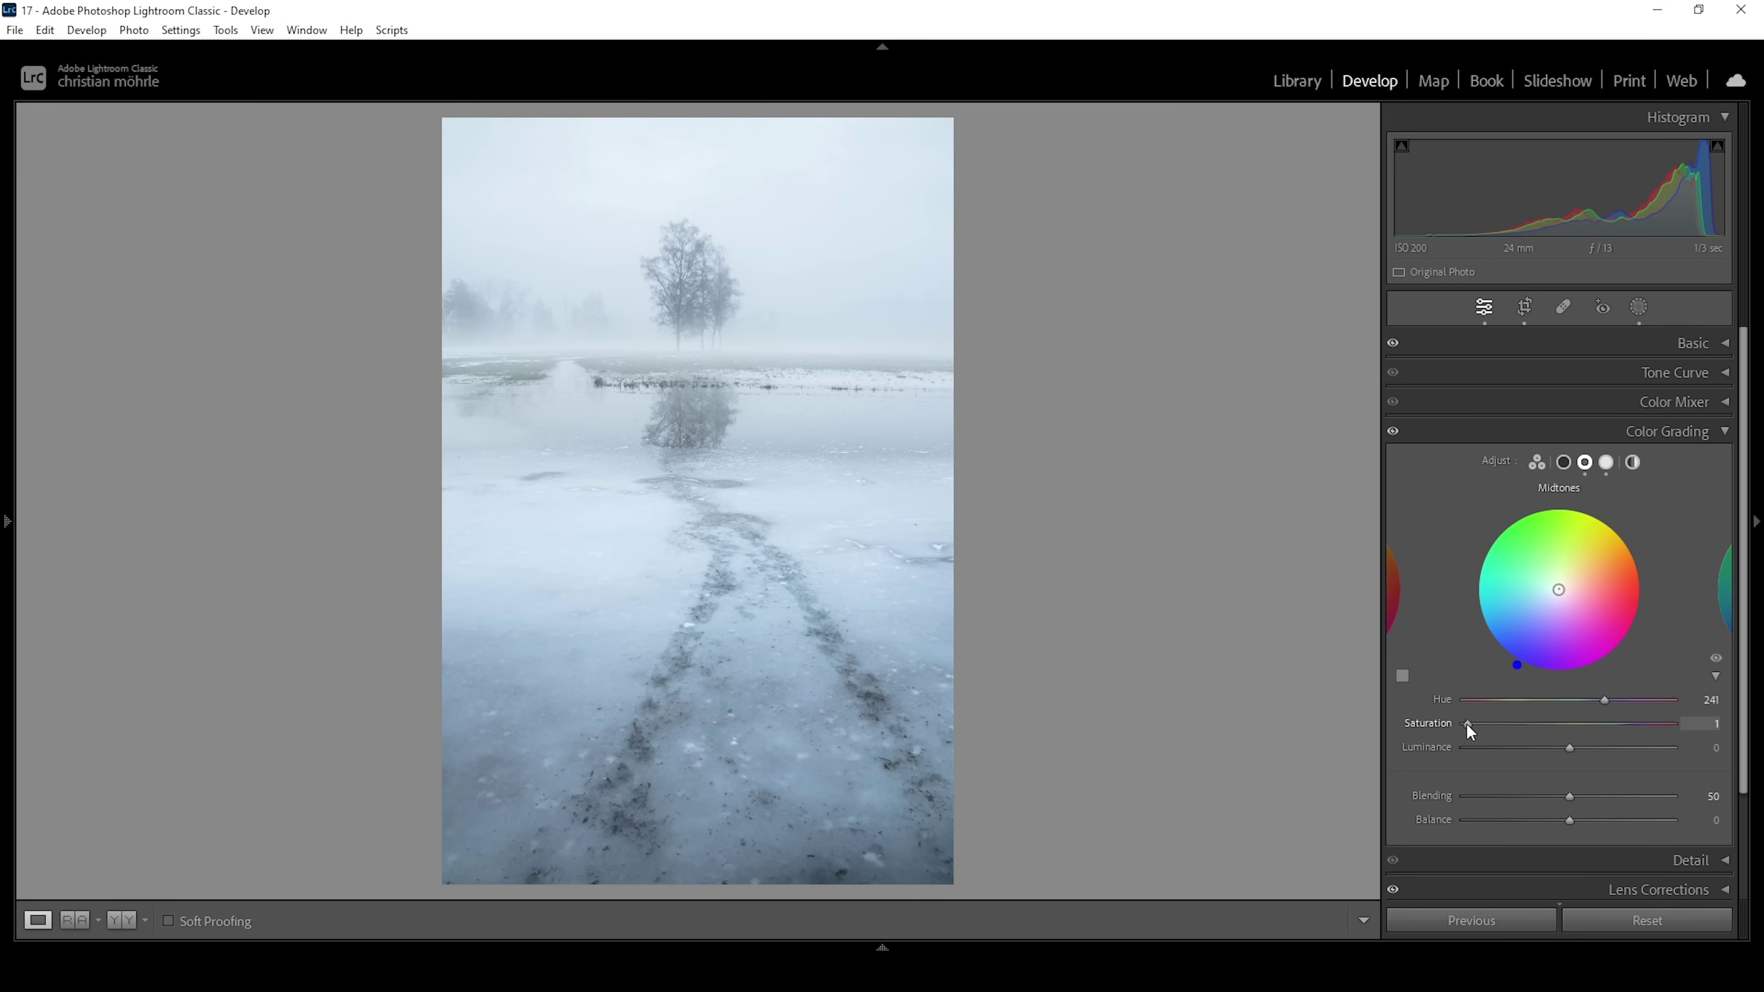
drag(1471, 727, 1474, 725)
Colour-grade the shadows with Hue 211 and Saturation 4, and finish the colour grading.
click(1563, 462)
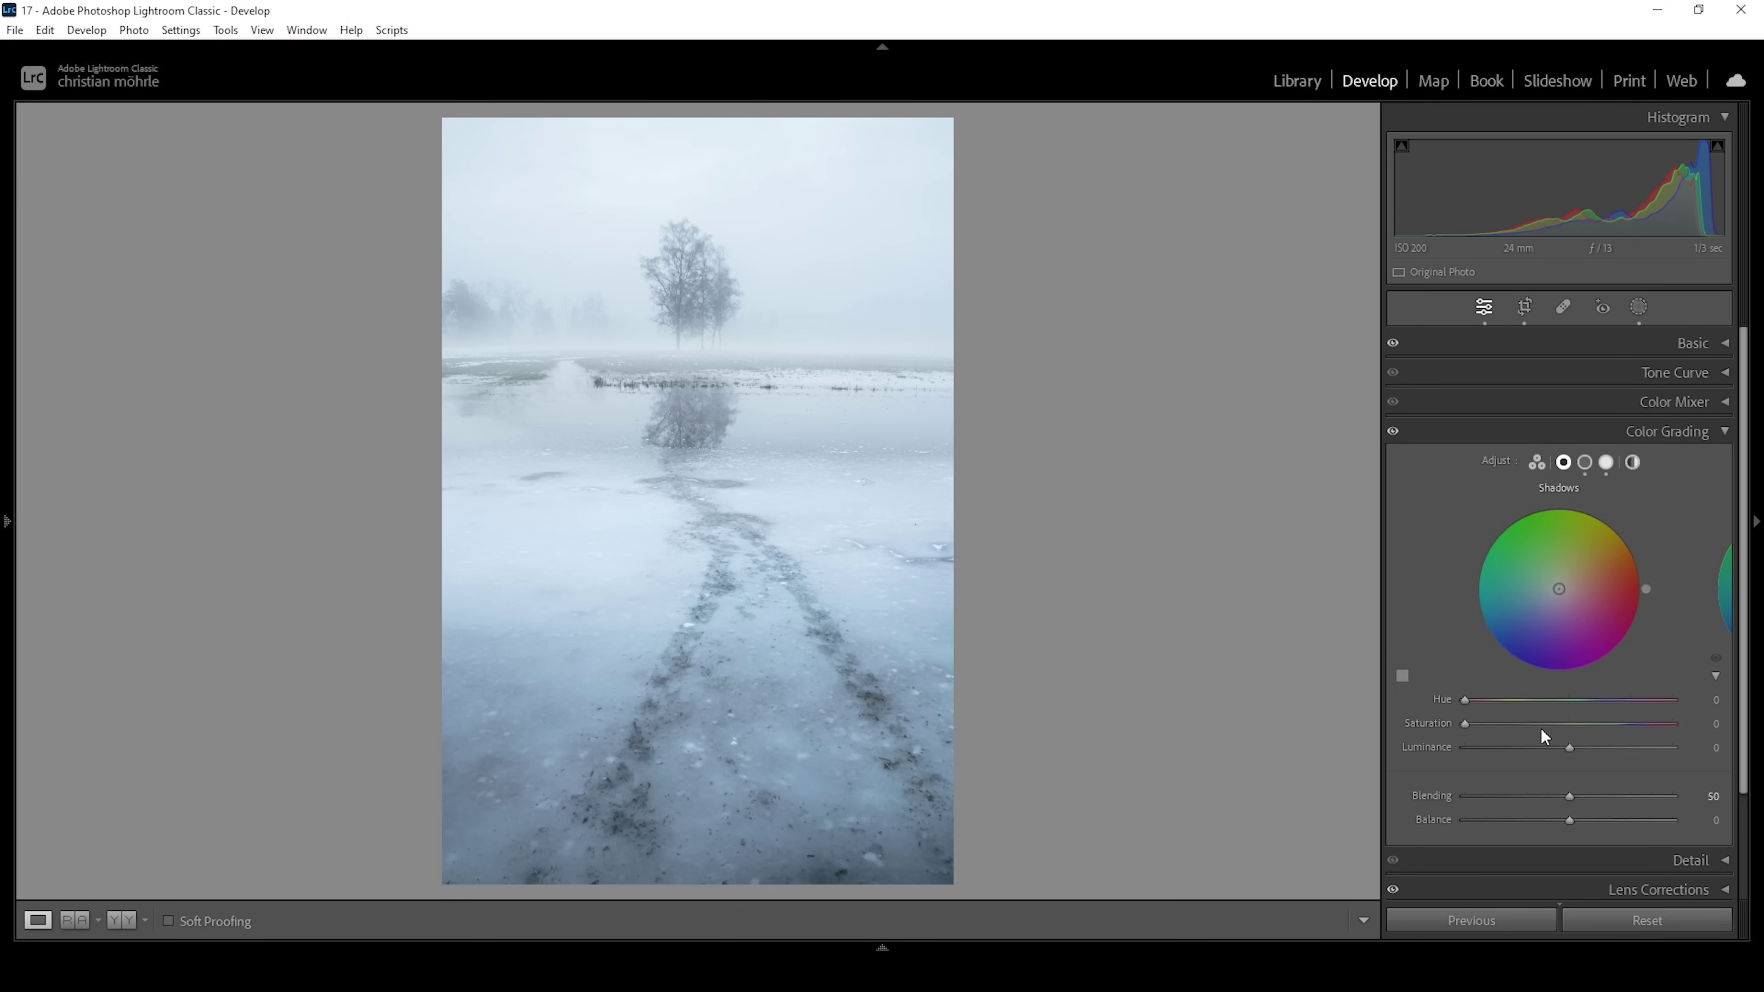
drag(1468, 699, 1588, 715)
drag(1465, 723, 1475, 723)
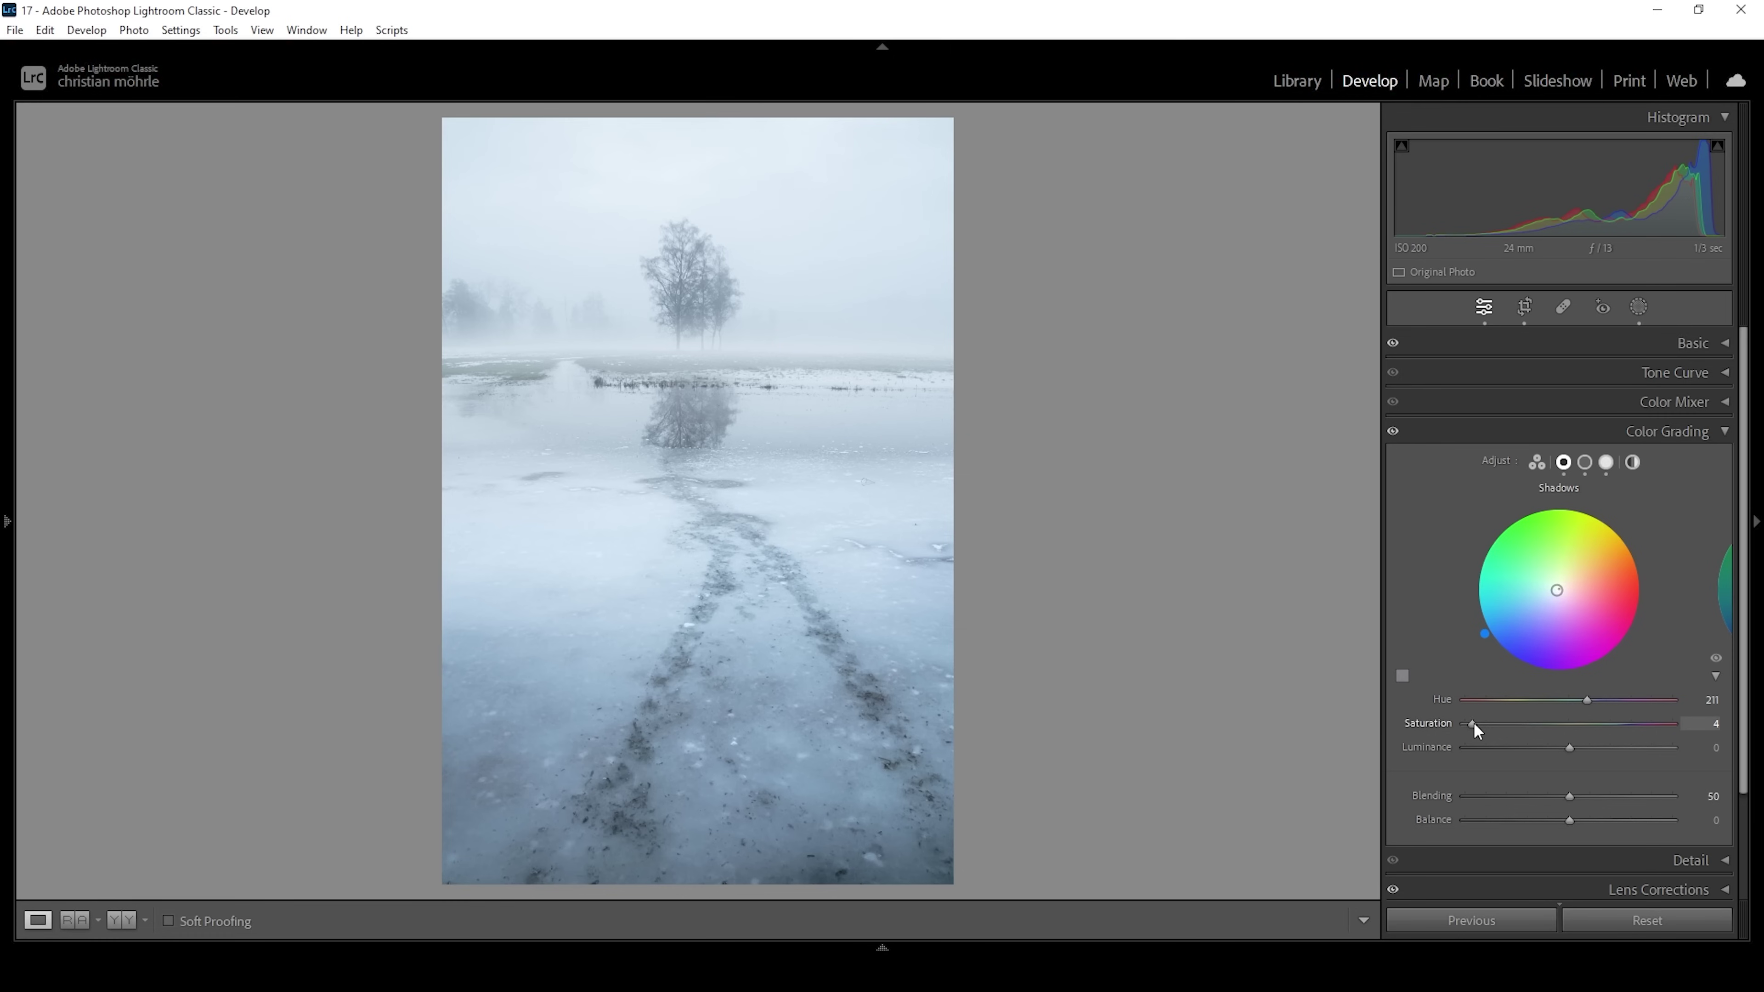
click(1719, 434)
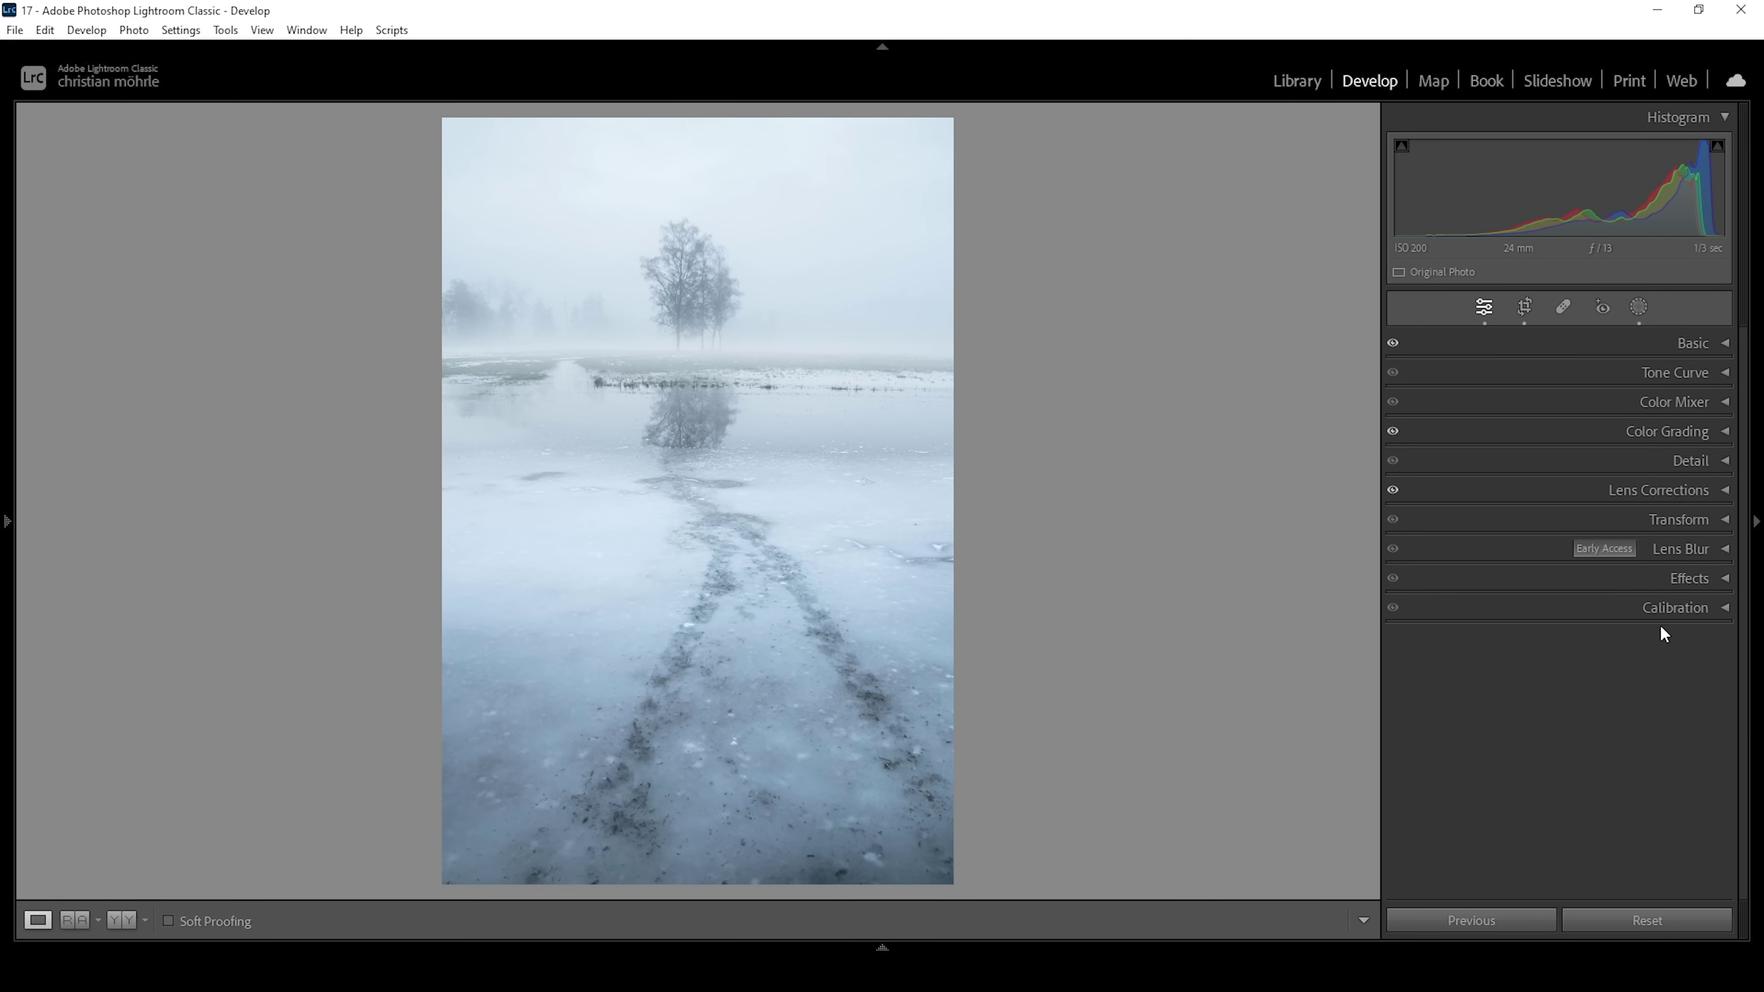
Calibrate the Blue Primary by shifting its Hue slightly towards teal and raising its Saturation a little.
click(1675, 606)
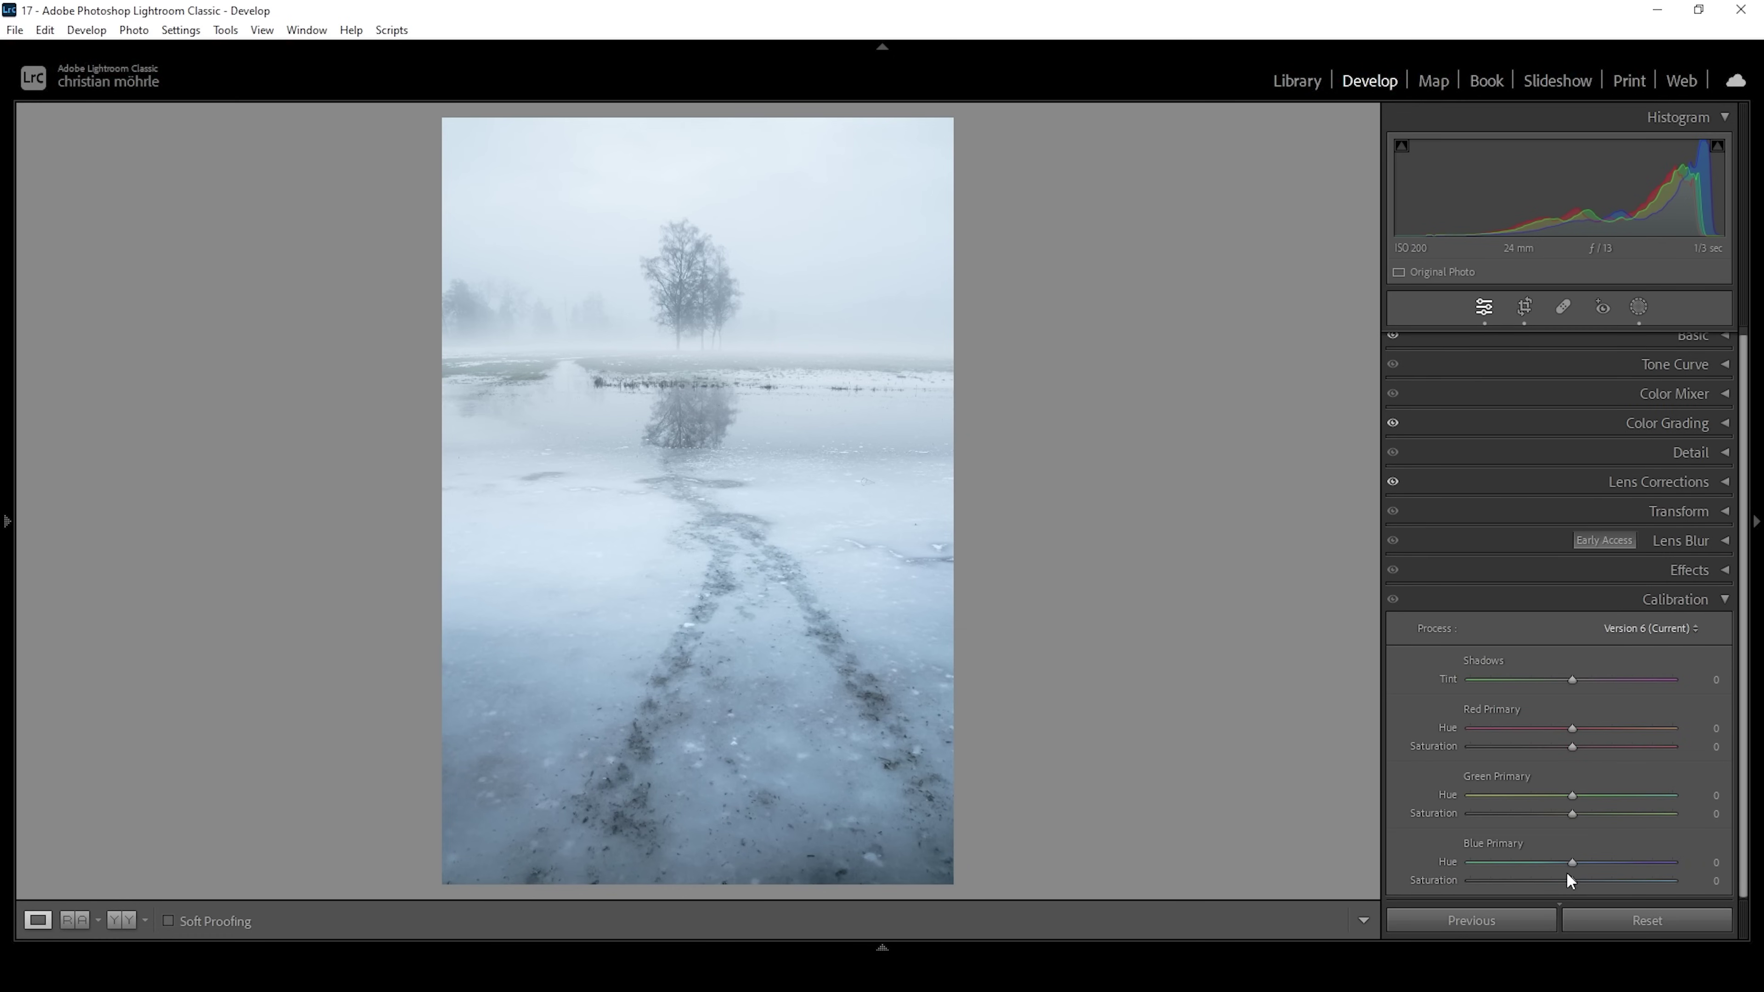
drag(1571, 862, 1558, 862)
drag(1559, 862, 1561, 862)
click(1576, 879)
drag(1576, 880, 1586, 881)
drag(1585, 877, 1588, 877)
click(1698, 602)
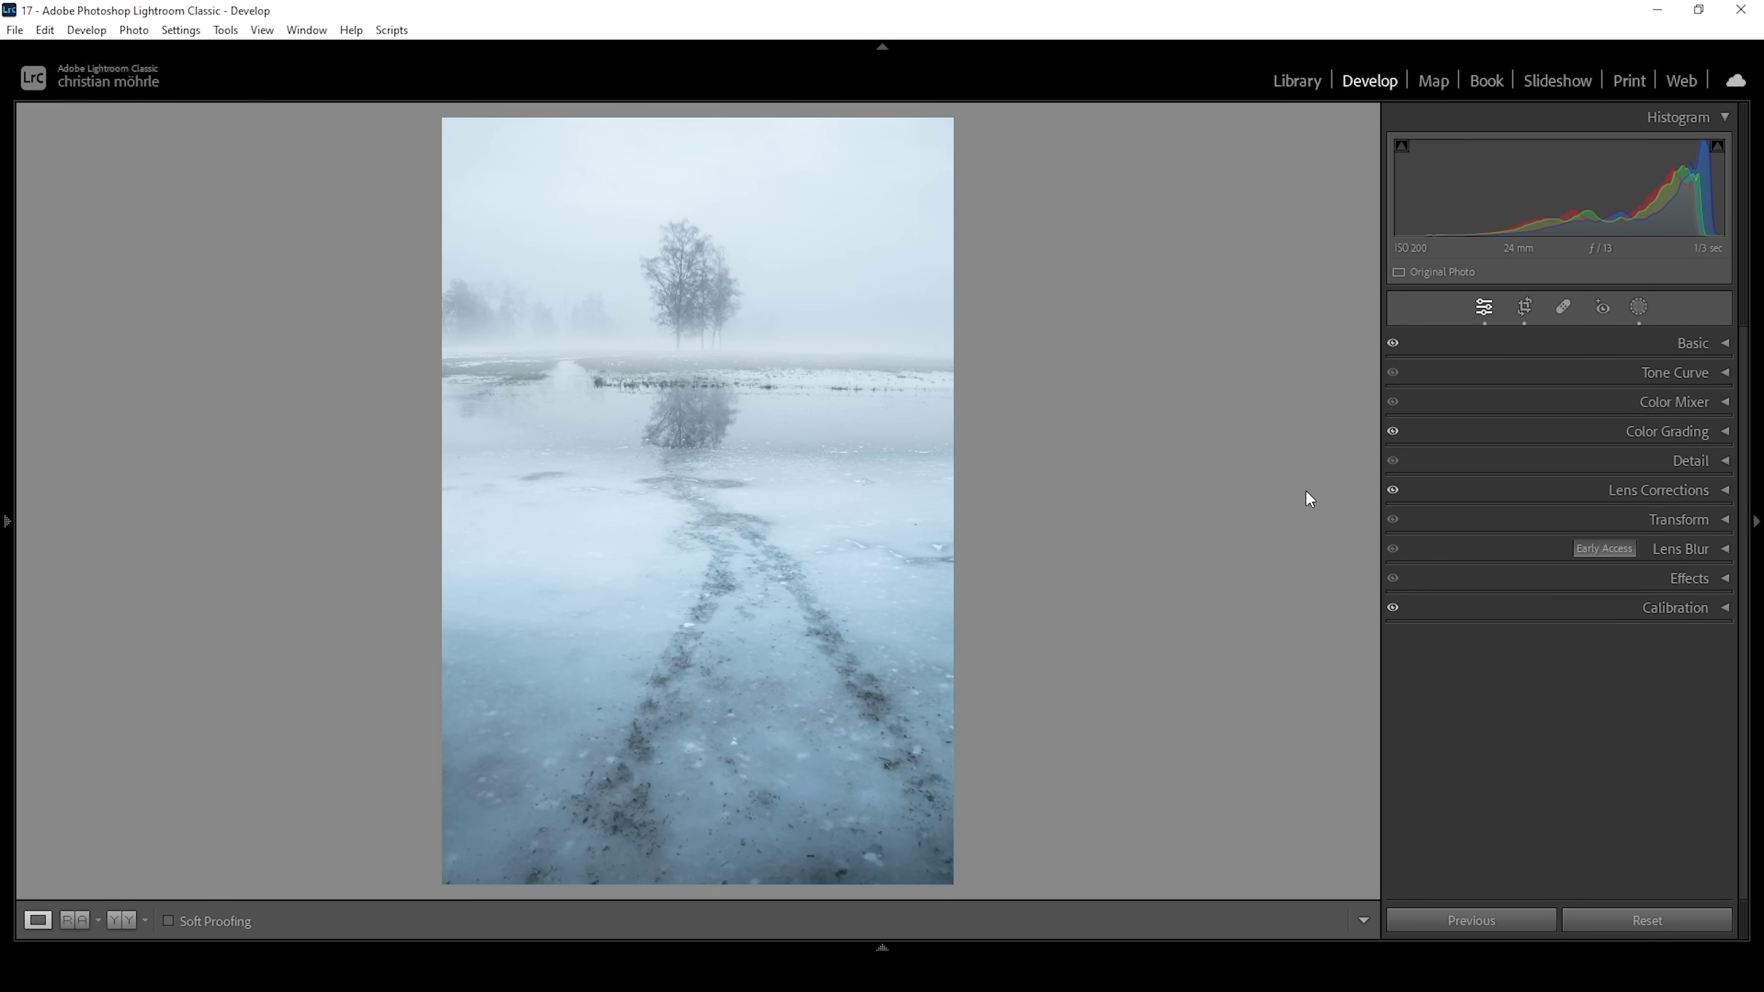
Sharpen the photo with Amount 76, Radius 0.5, Detail 100 and Masking 61, and show it beside the reference photo.
click(1689, 461)
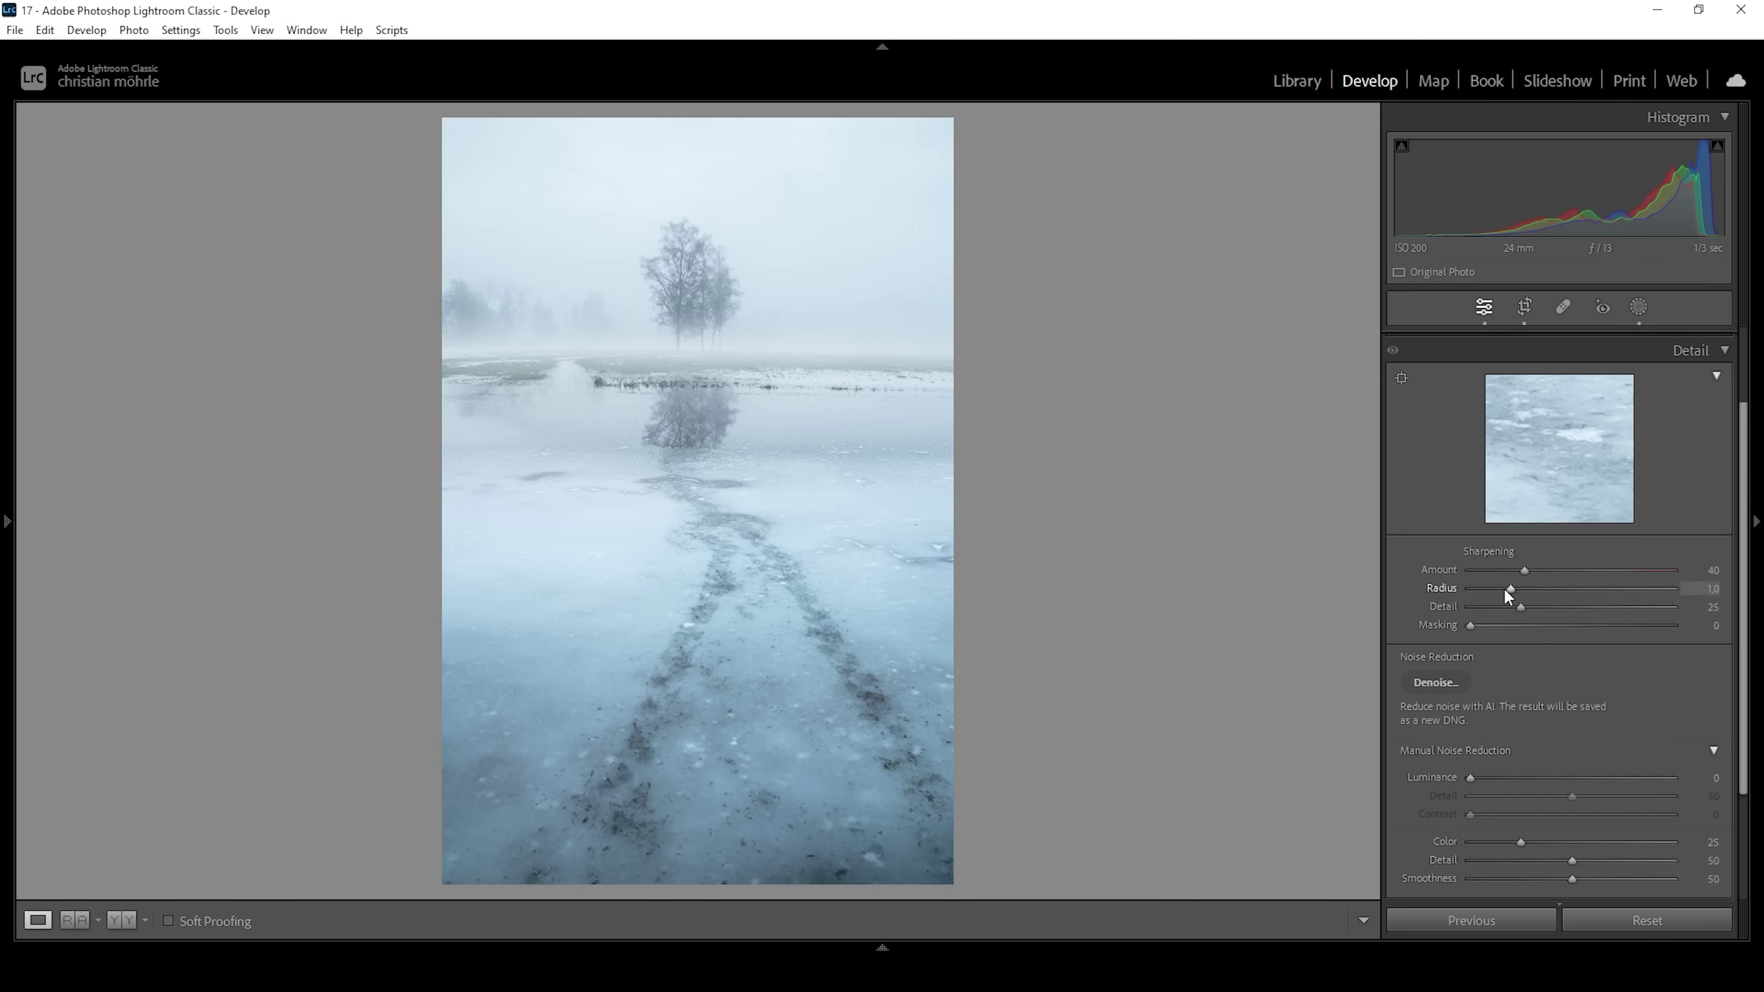
drag(1508, 589, 1399, 581)
drag(1542, 618, 1682, 618)
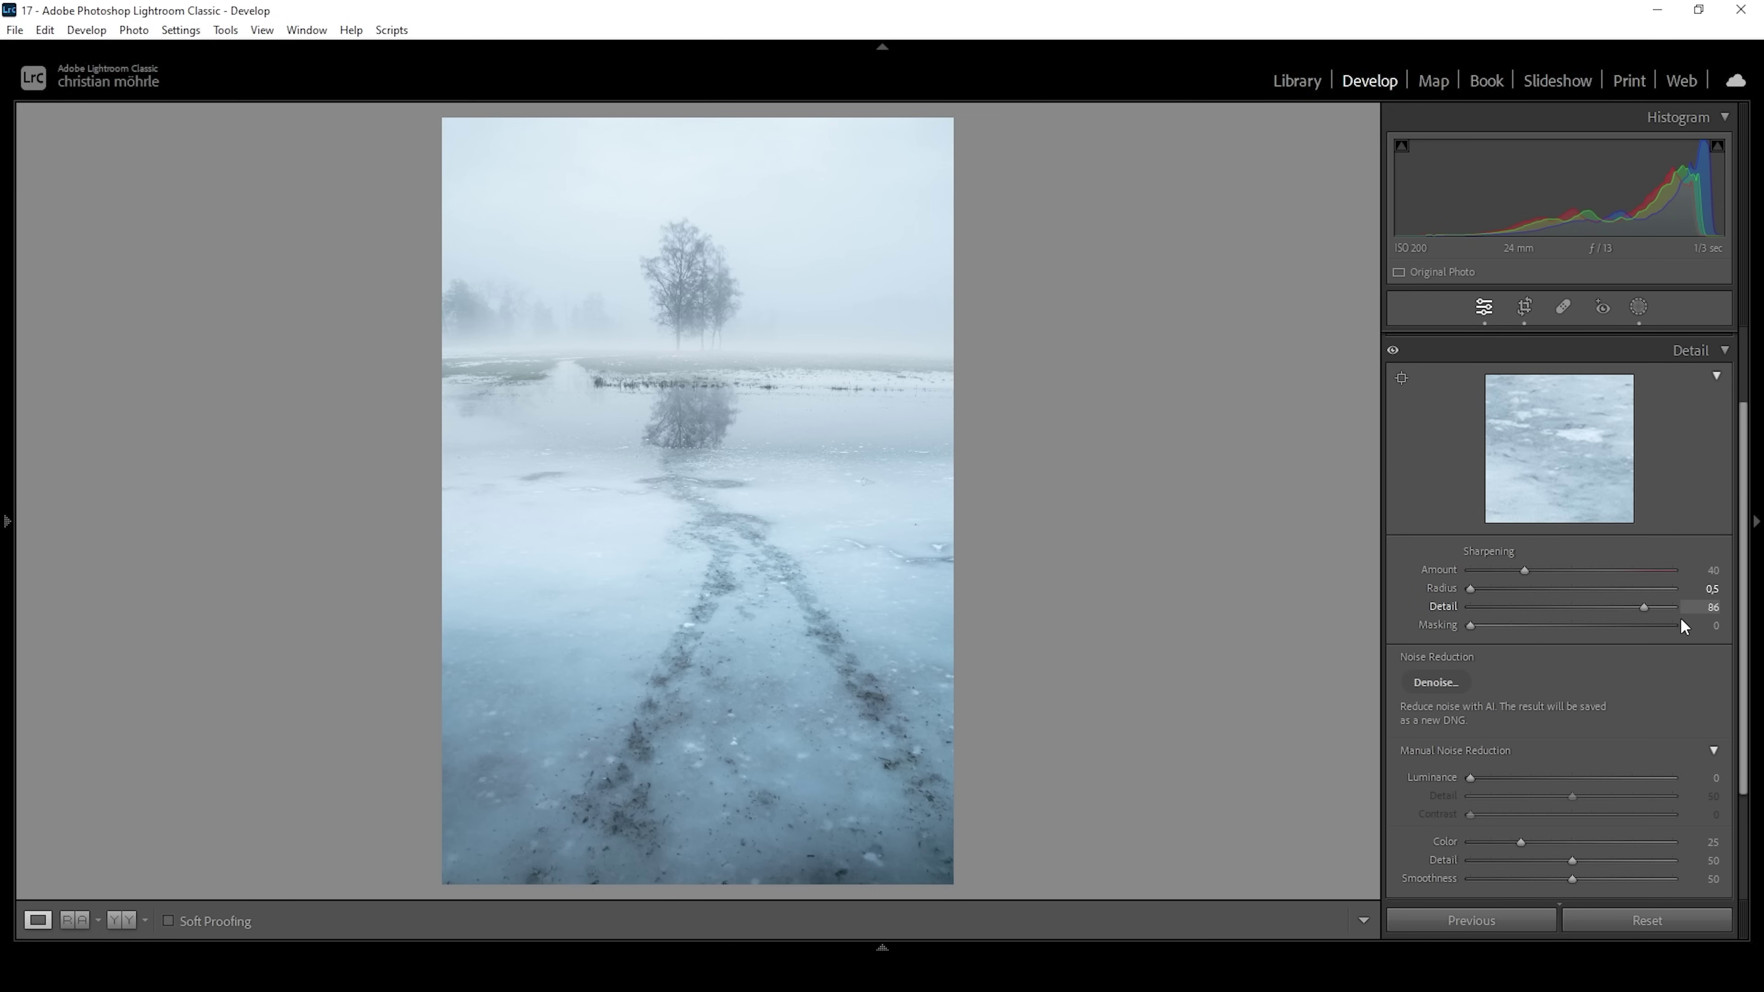
drag(1487, 629, 1593, 635)
drag(1528, 571, 1574, 573)
key(shift+r)
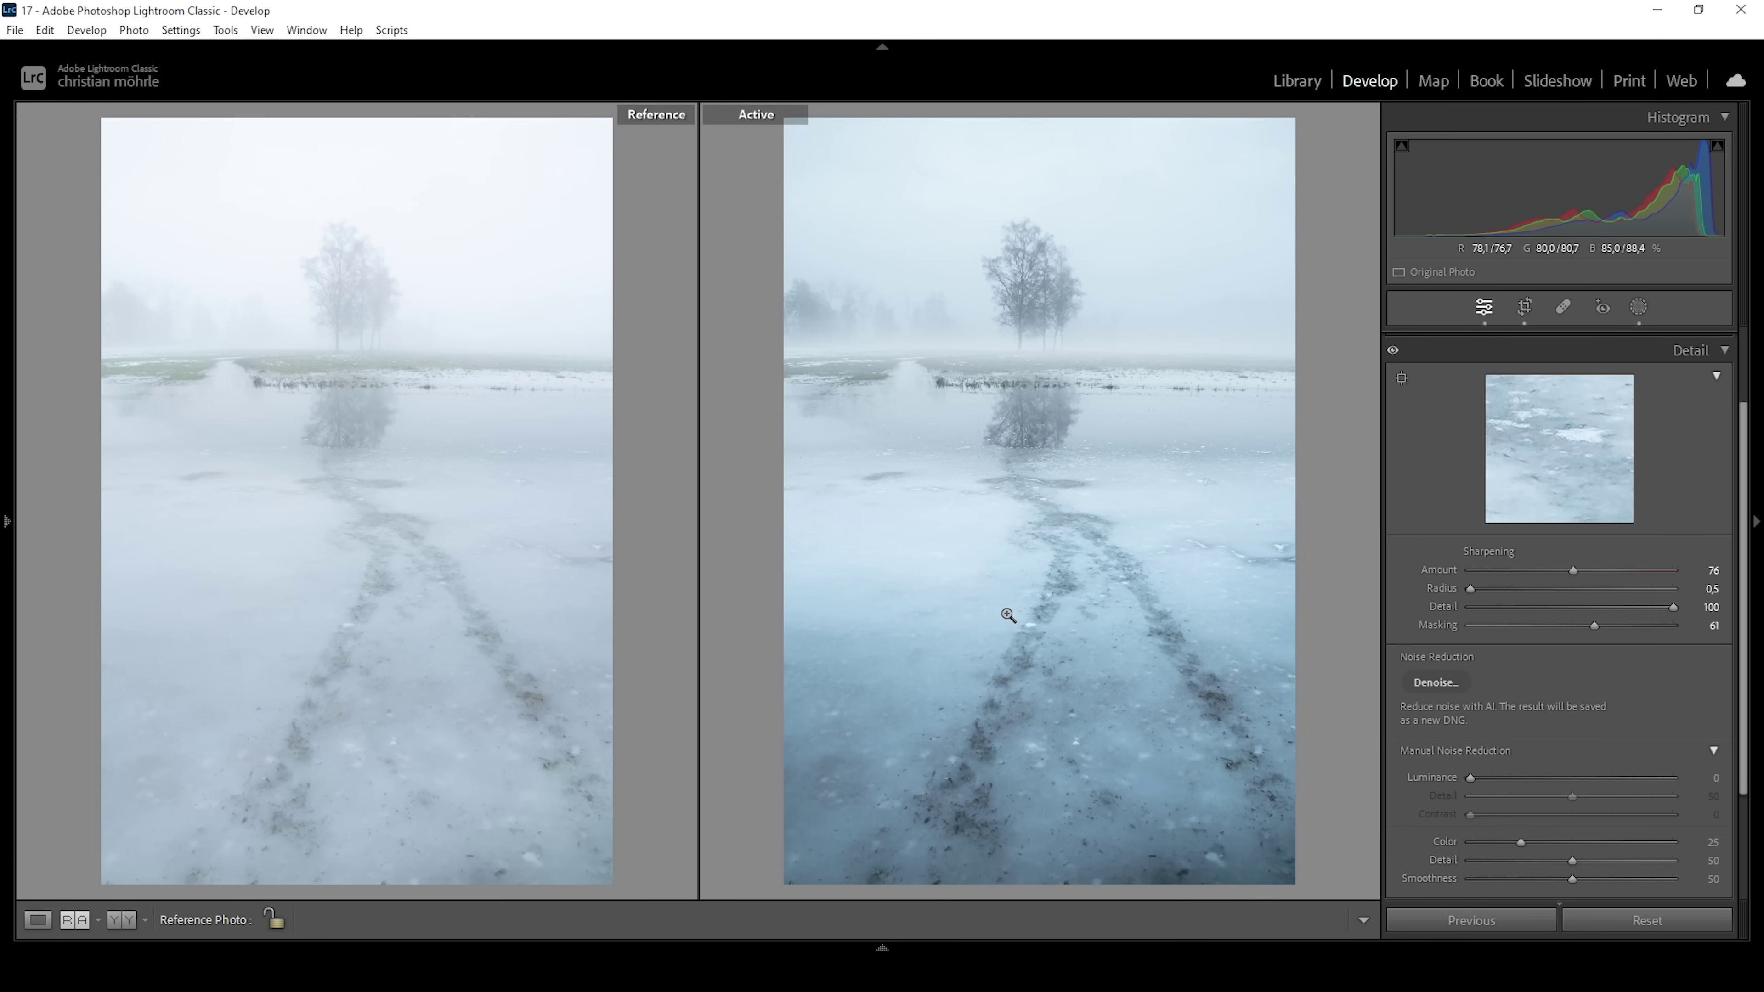